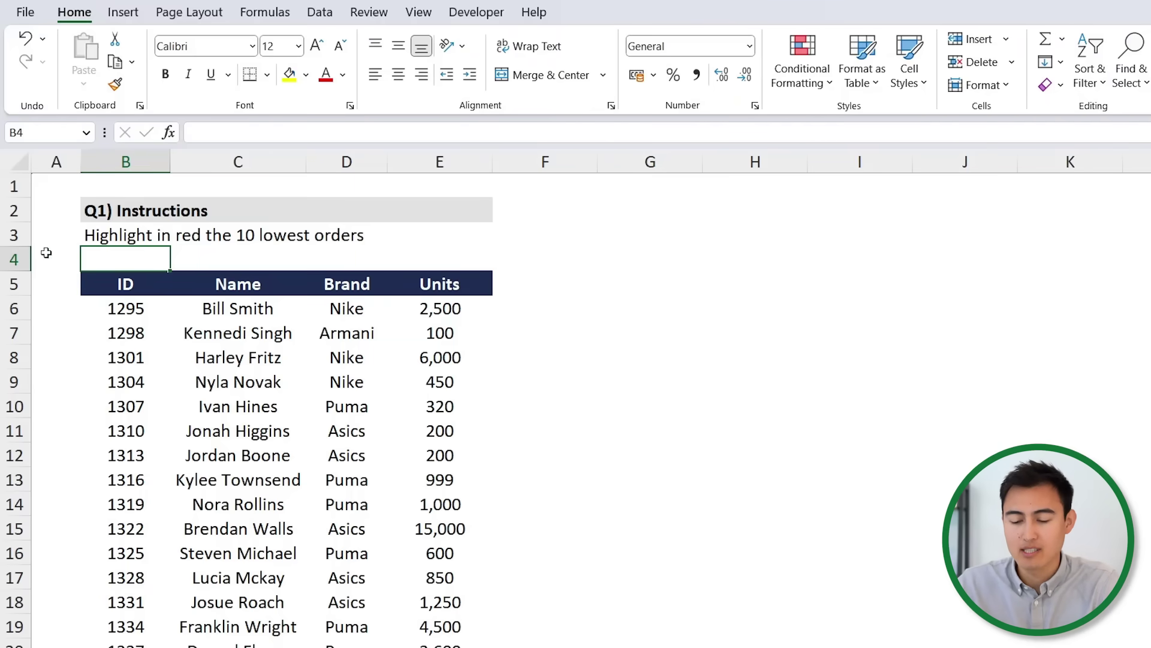
- Read the Q1 instruction about the lowest orders and scroll through the Units values
left_click(170, 210)
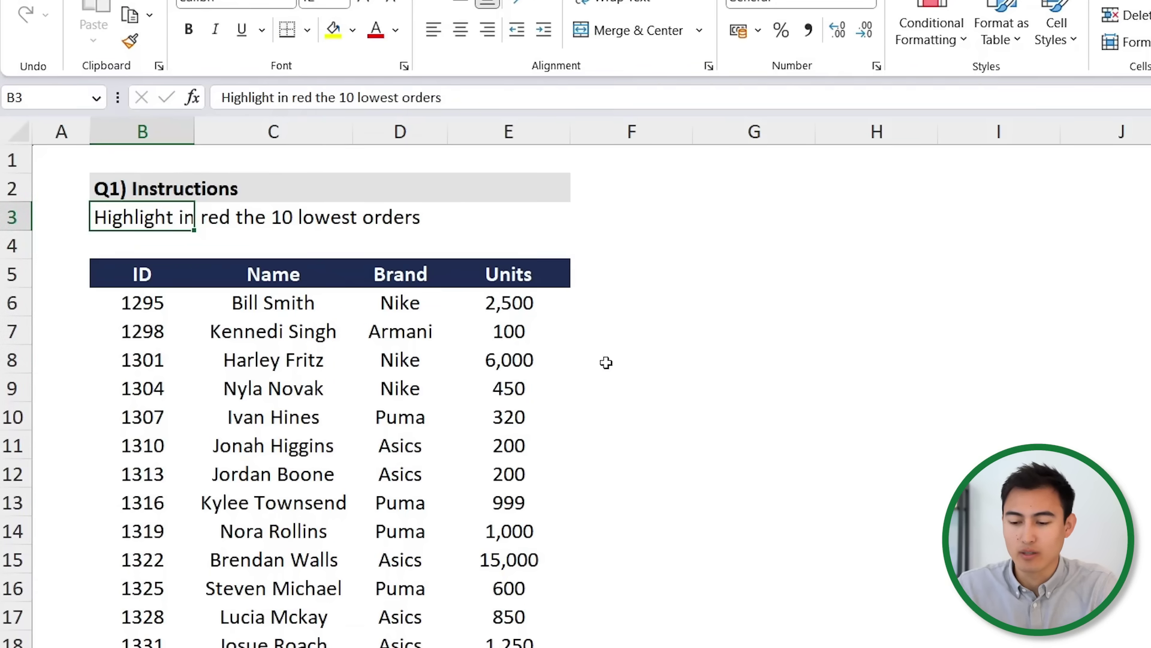
scroll(395, 447, "down", 1)
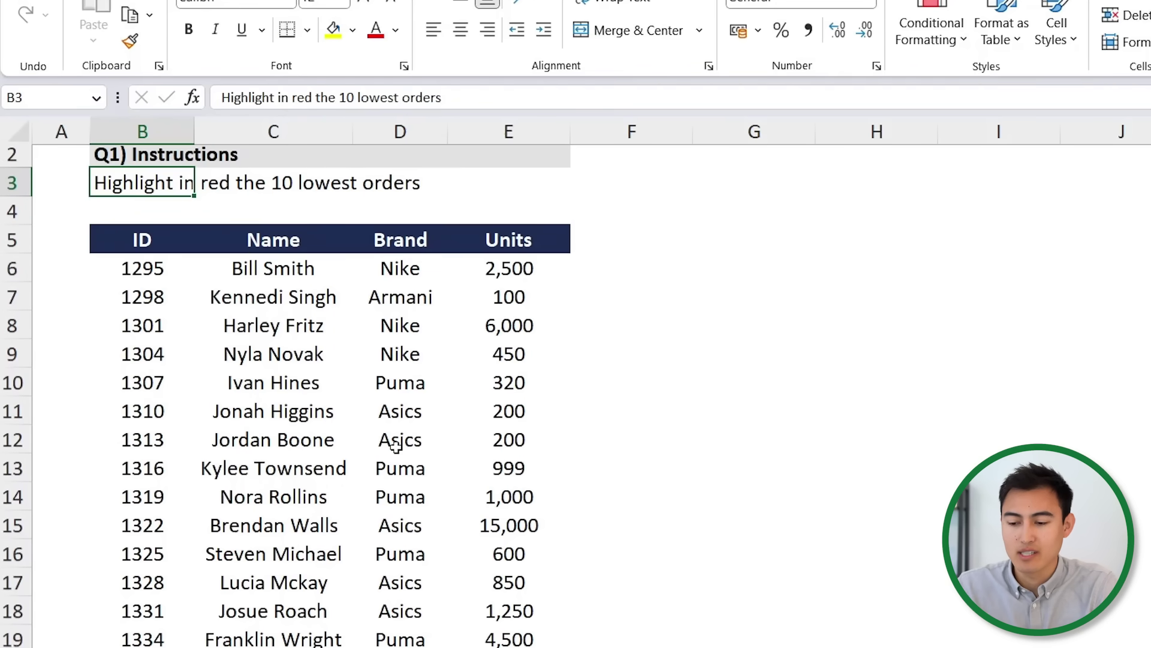
left_click(497, 283)
scroll(498, 283, "down", 5)
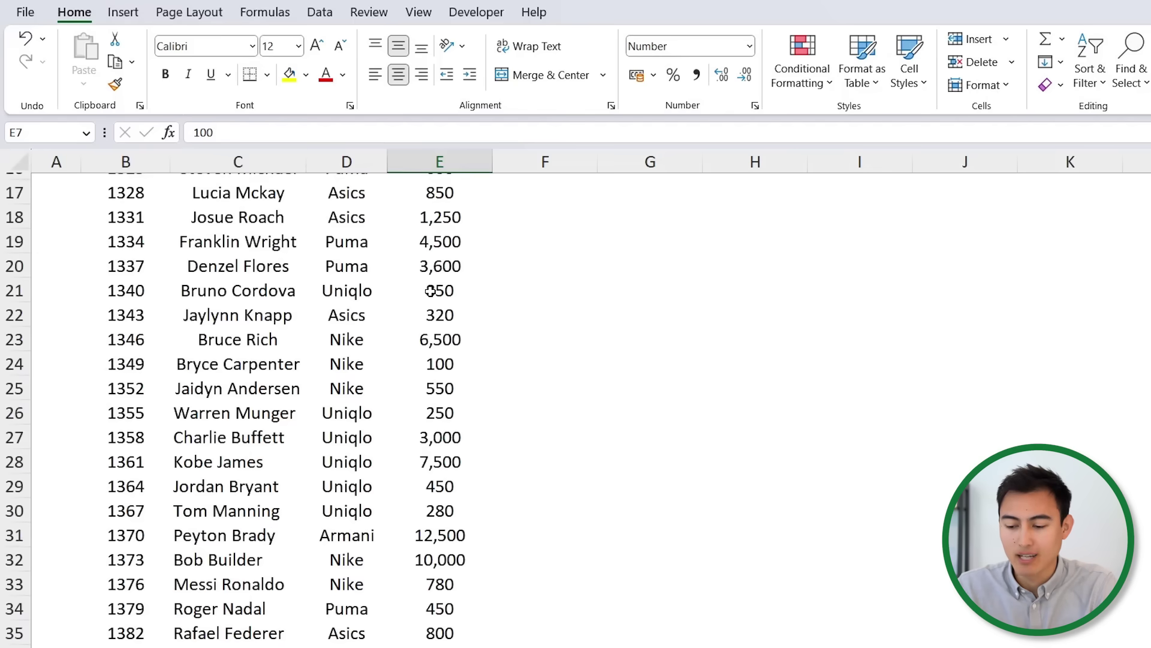
scroll(451, 468, "down", 5)
scroll(450, 465, "up", 11)
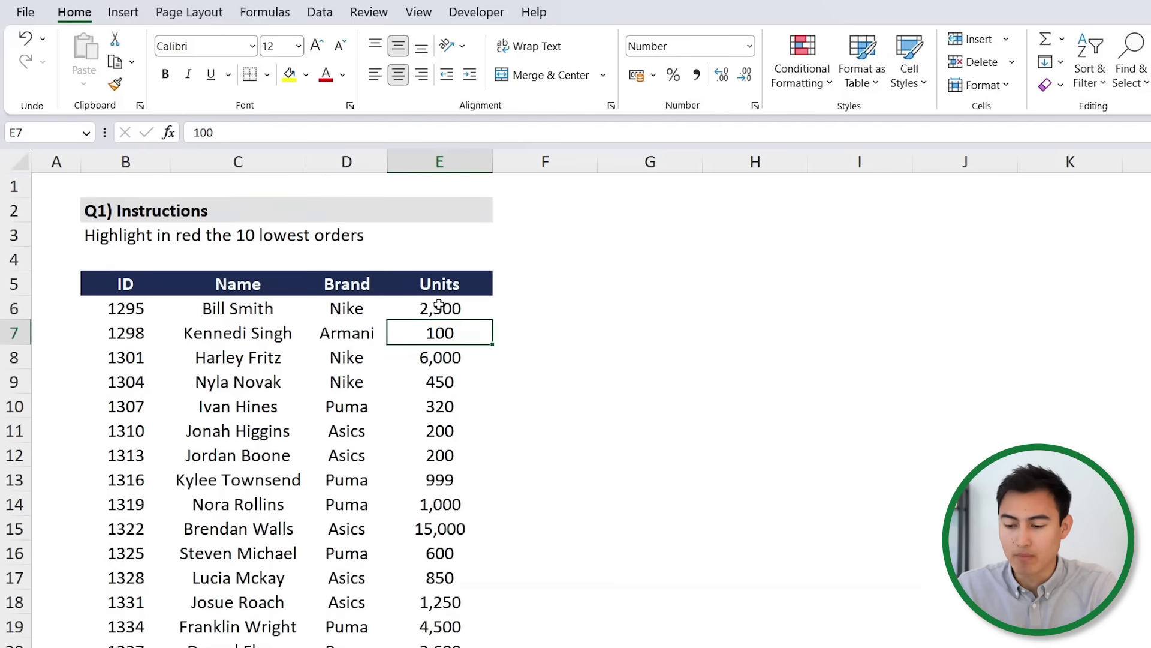
- Select the Units column from E6 (2,500) down to the last order
left_click(439, 305)
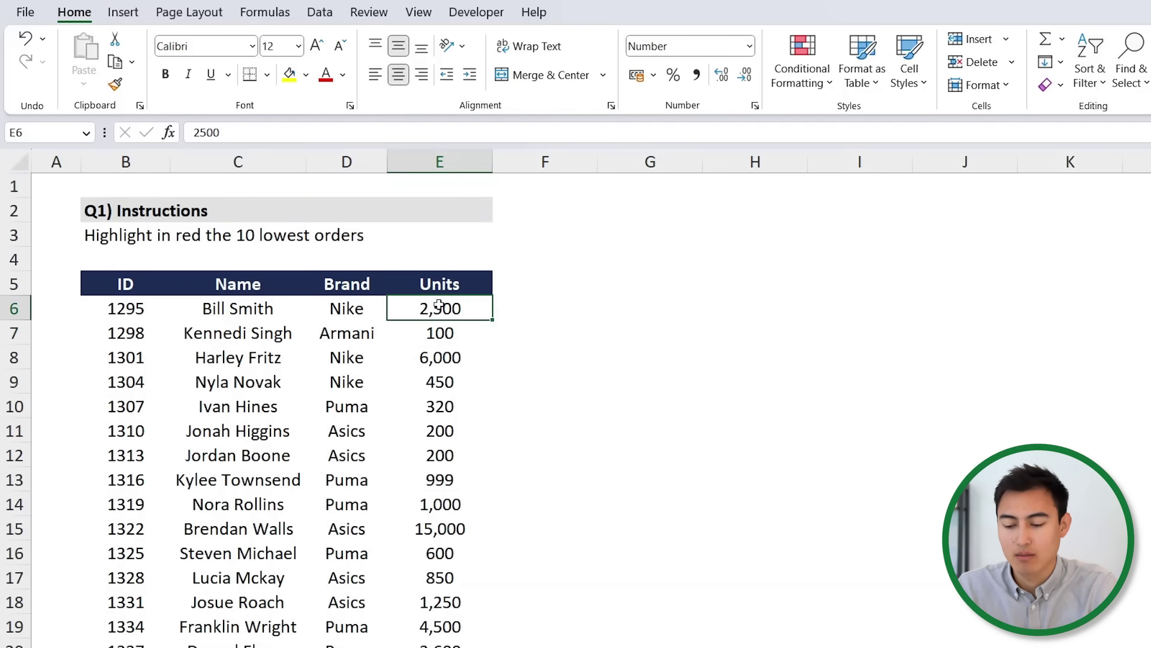
key("ctrl+shift+Down")
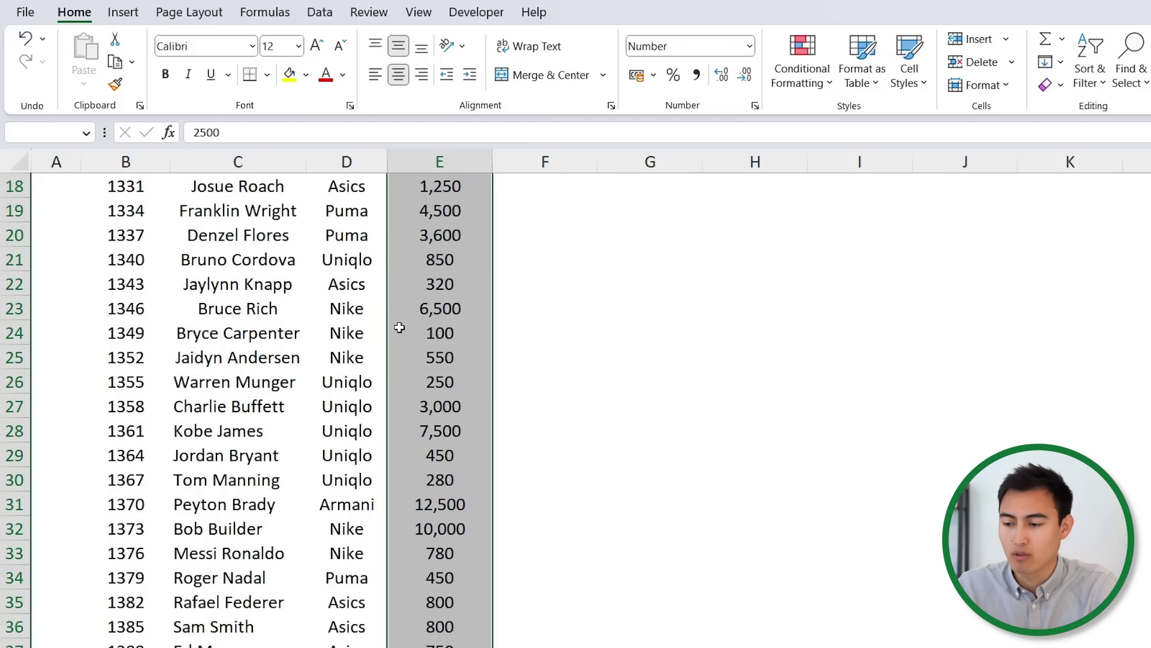
scroll(399, 327, "up", 6)
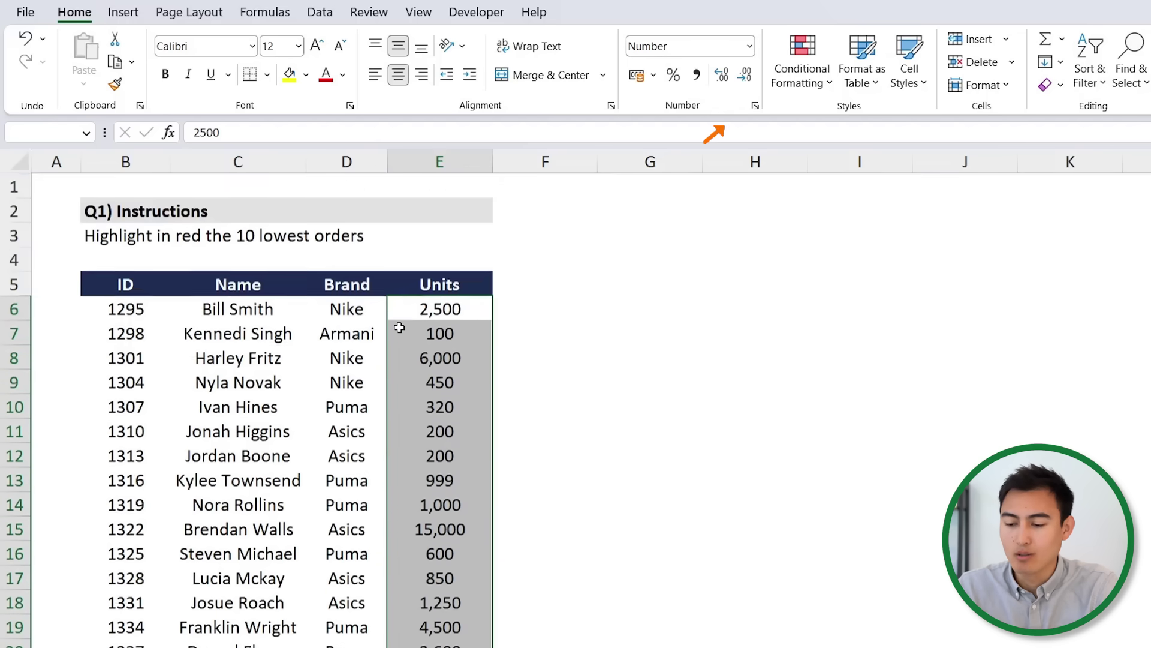
- Apply a Bottom 10 Items rule to the Units values with Light Red Fill and Dark Red Text
left_click(804, 79)
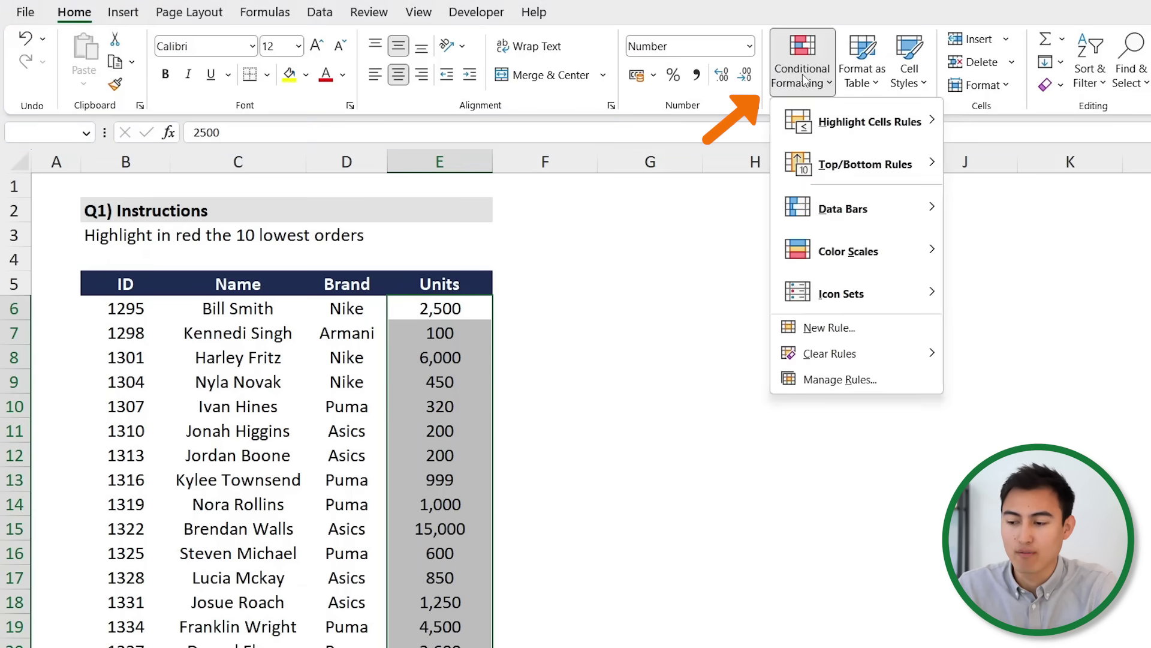
mouse_move(865, 114)
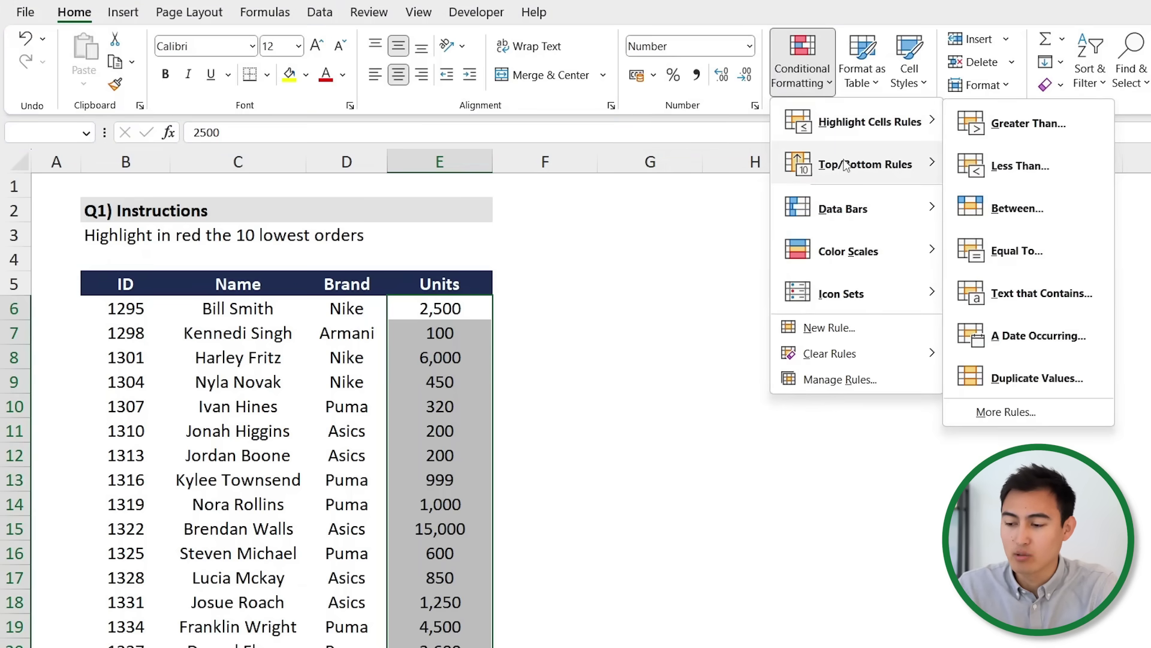
mouse_move(849, 173)
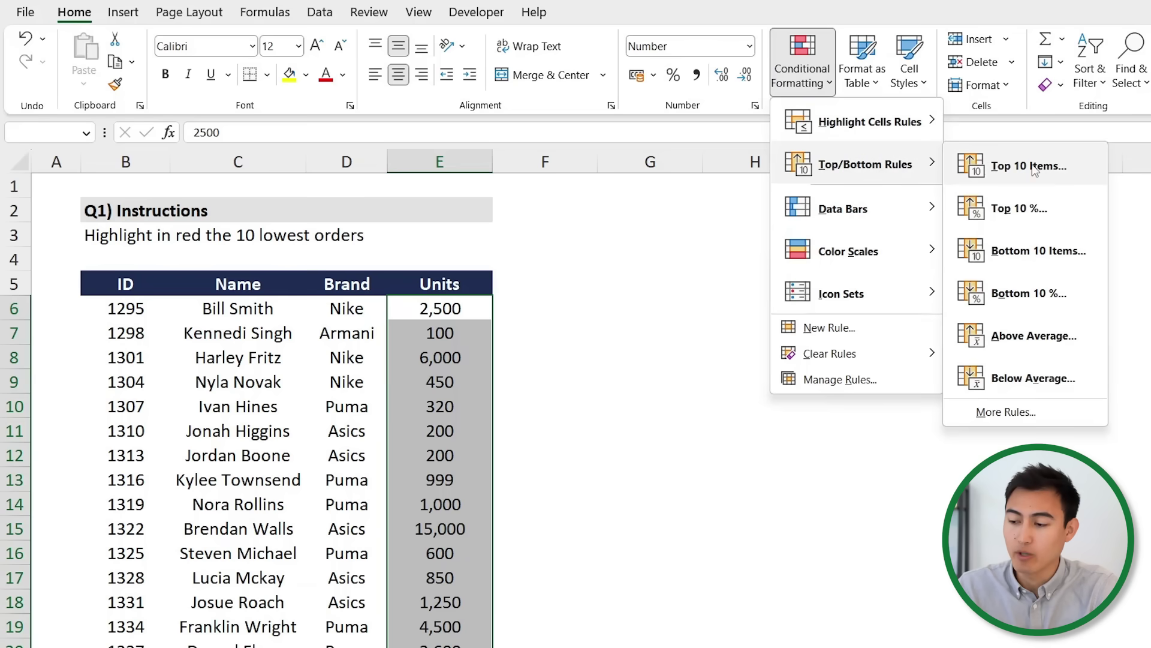
left_click(1037, 251)
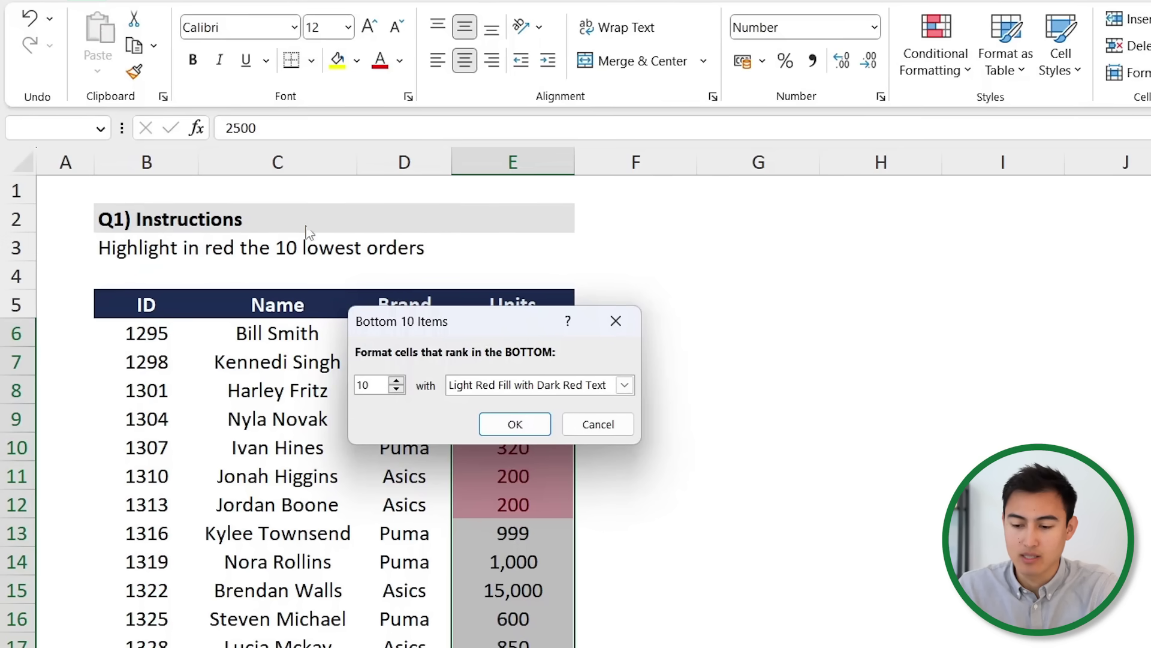
left_click(519, 425)
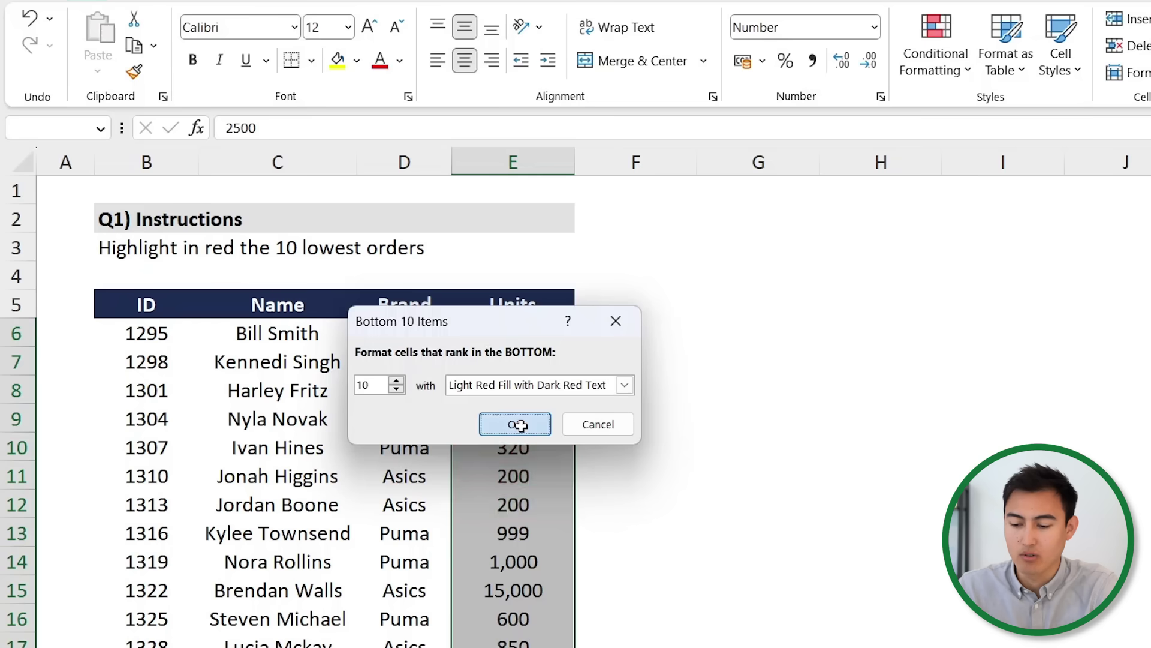
scroll(513, 513, "down", 5)
scroll(514, 514, "down", 2)
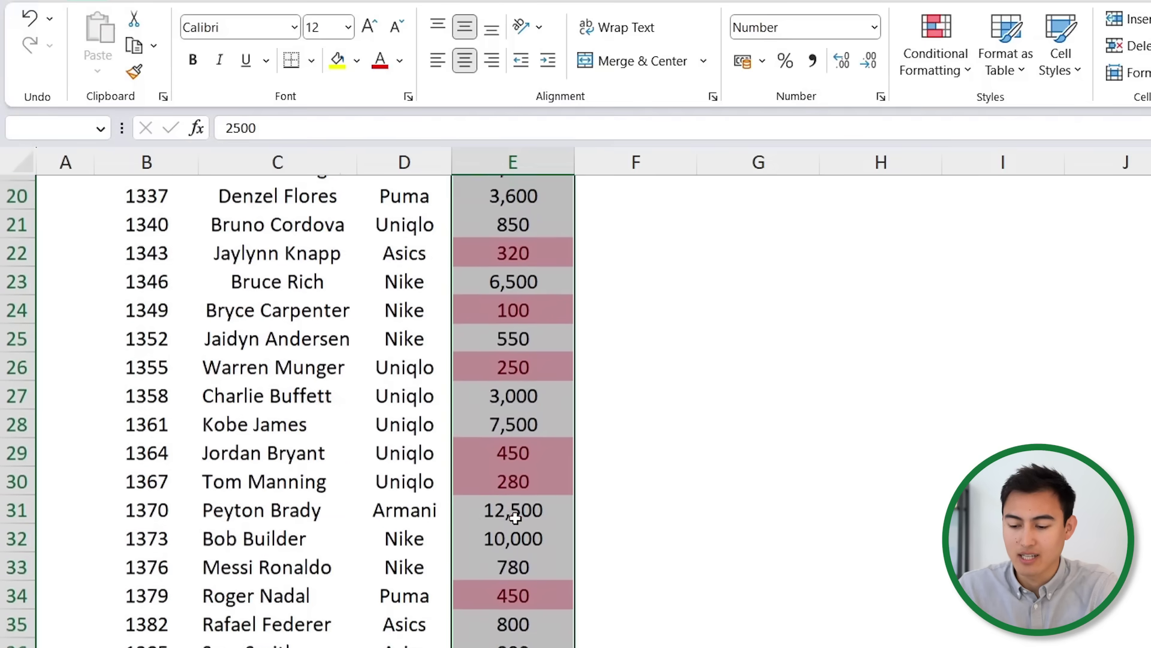
scroll(509, 359, "up", 6)
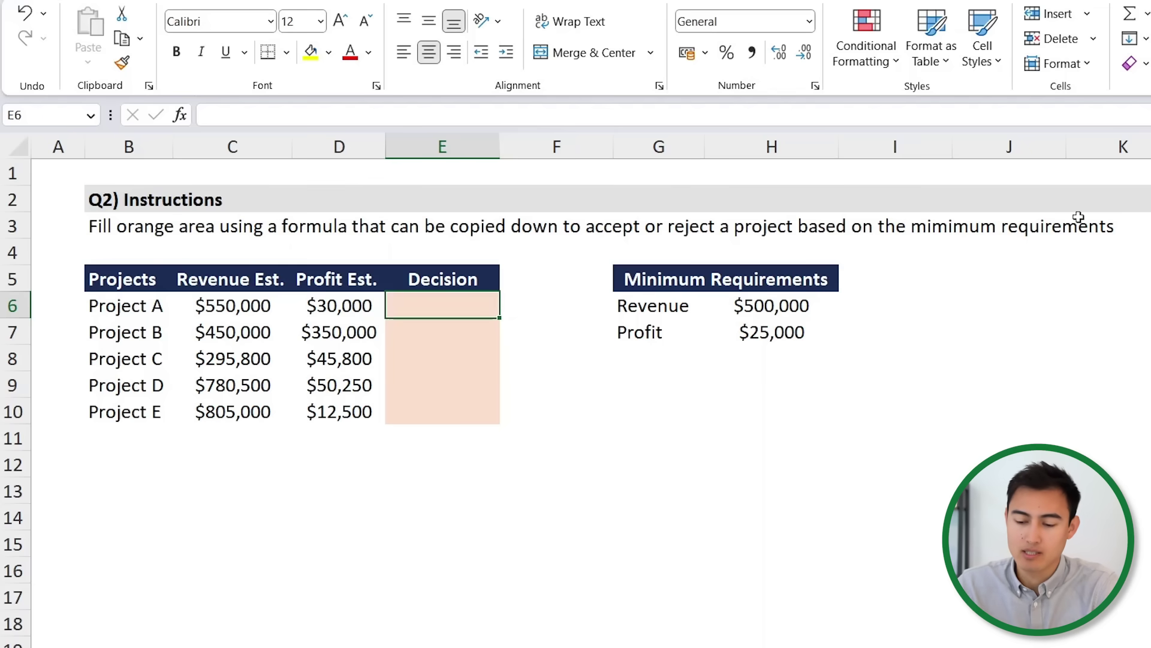
- Inspect the Minimum Requirements table: $500,000 revenue and $25,000 profit
left_click(675, 284)
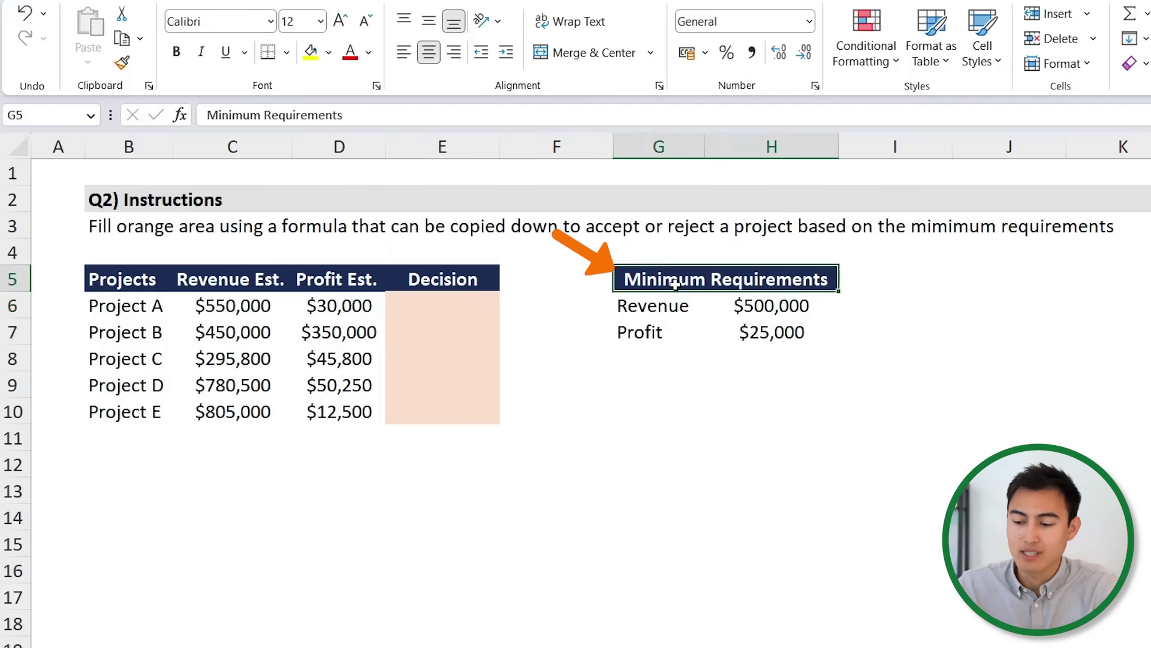
left_click(677, 305)
left_click(767, 306)
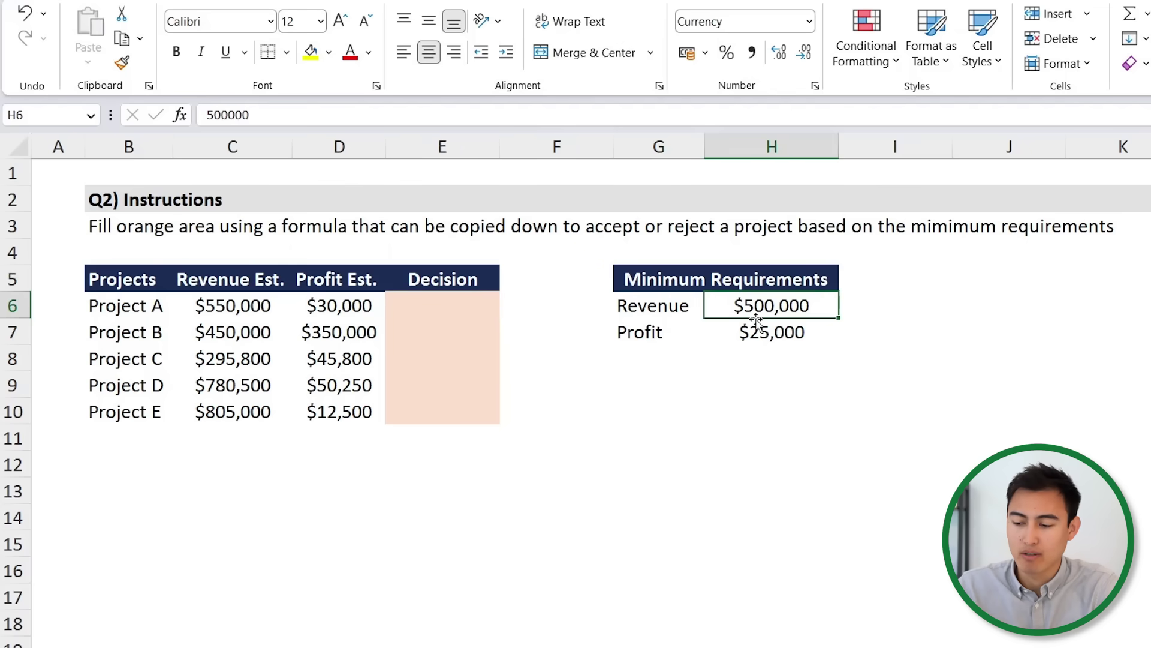
left_click(628, 312)
left_click(639, 335)
left_click(766, 336)
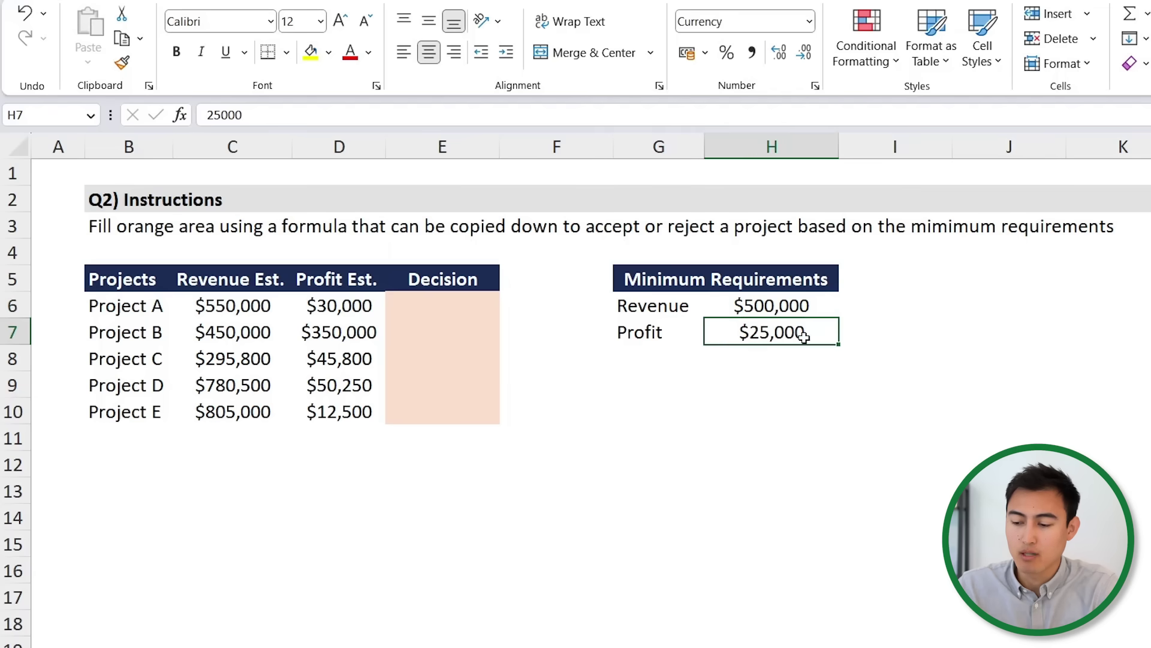
- Move through the project list and land on Project A's Decision cell E6
left_click(95, 308)
key("Down")
key("Down")
key("Down")
key("Down")
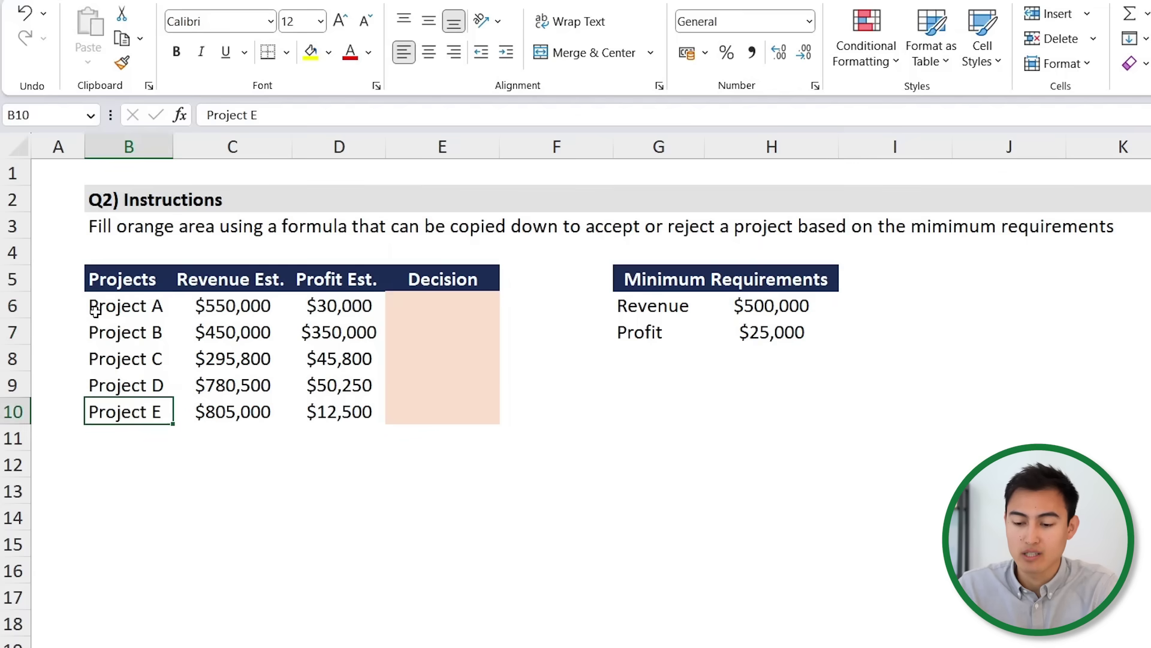
key("Up")
key("Up")
key("Up")
key("Up")
key("Right")
key("Right")
key("Right")
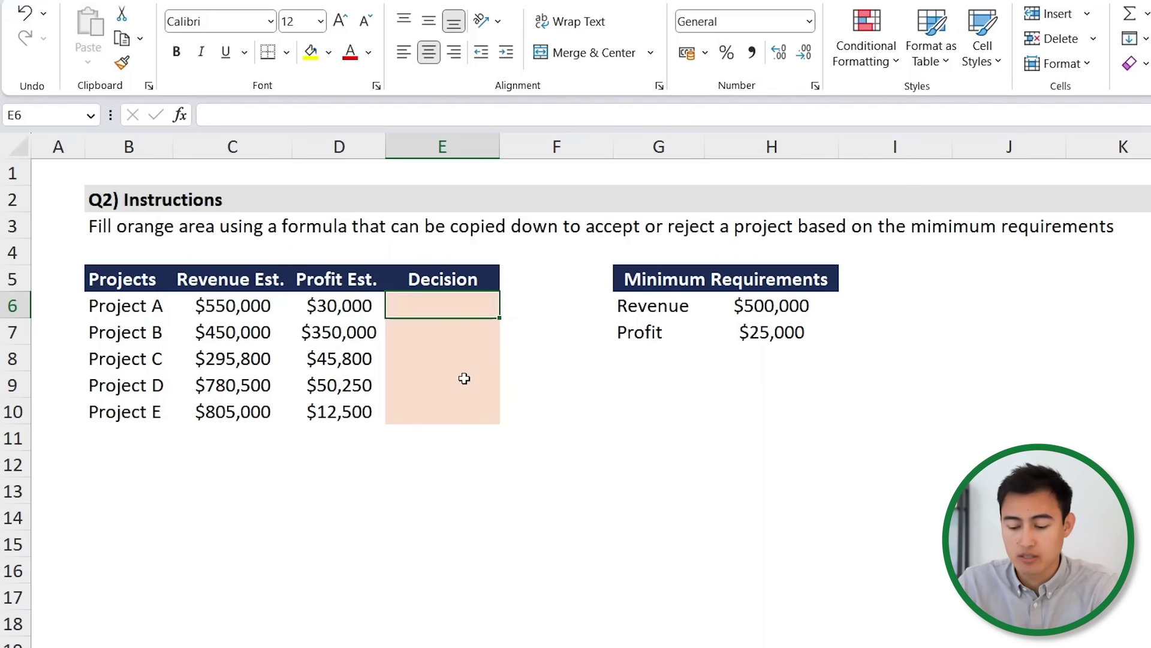
- Begin E6's formula as =IF(AND(C6>=$H$6, testing revenue against the locked minimum
type("=if")
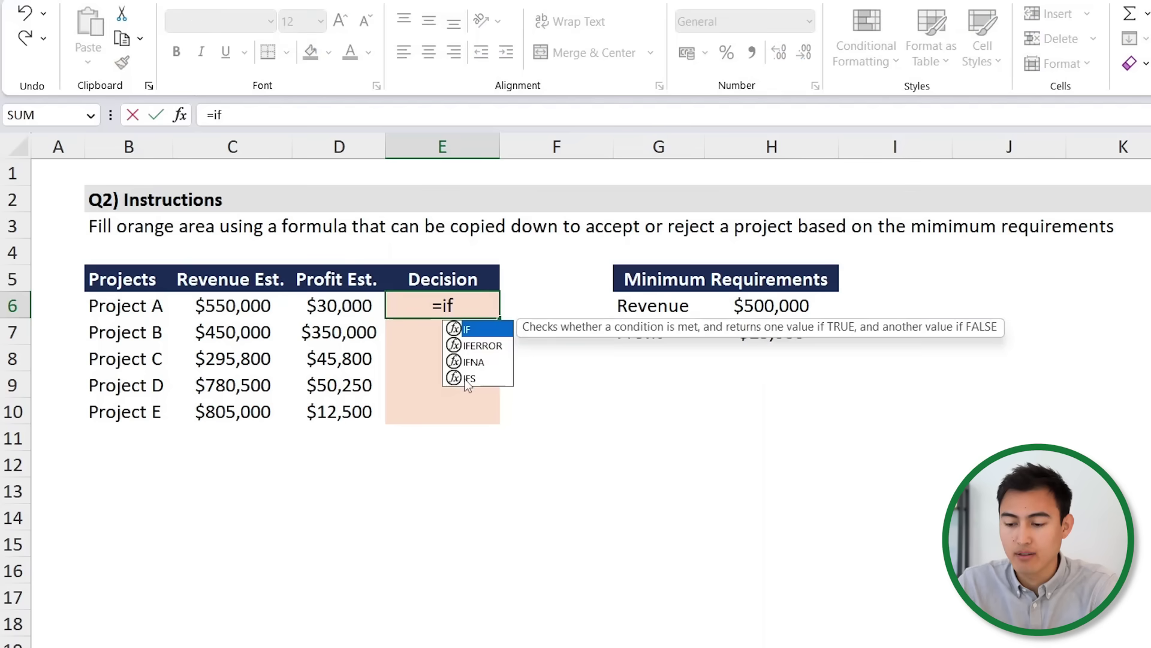
key("Tab")
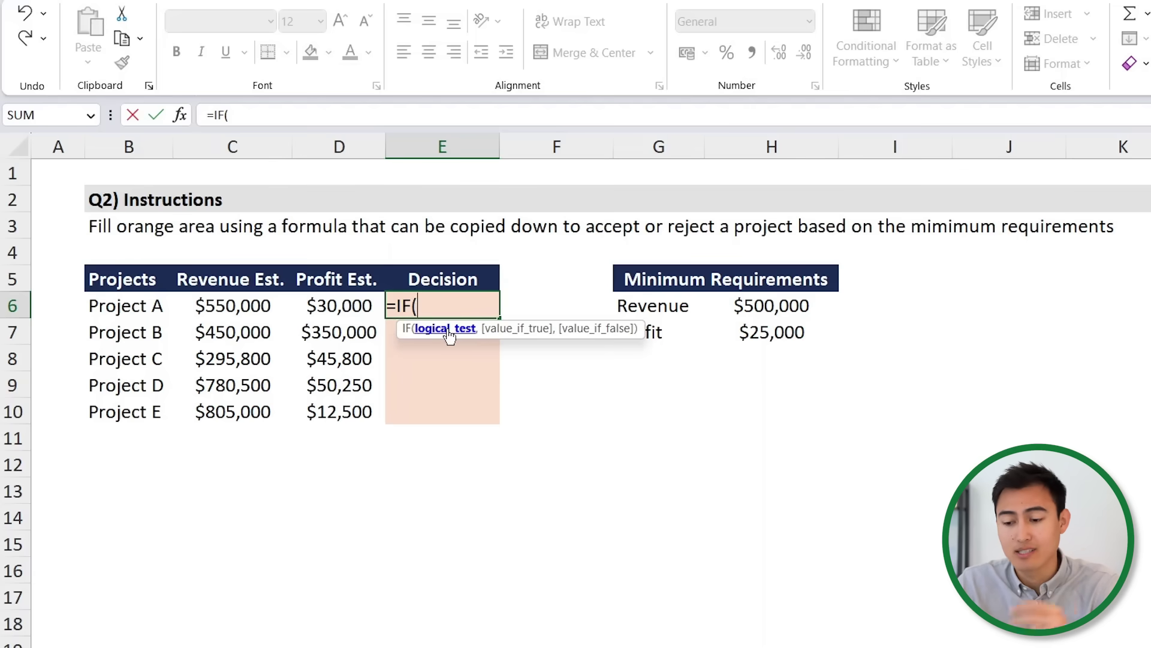
type("and")
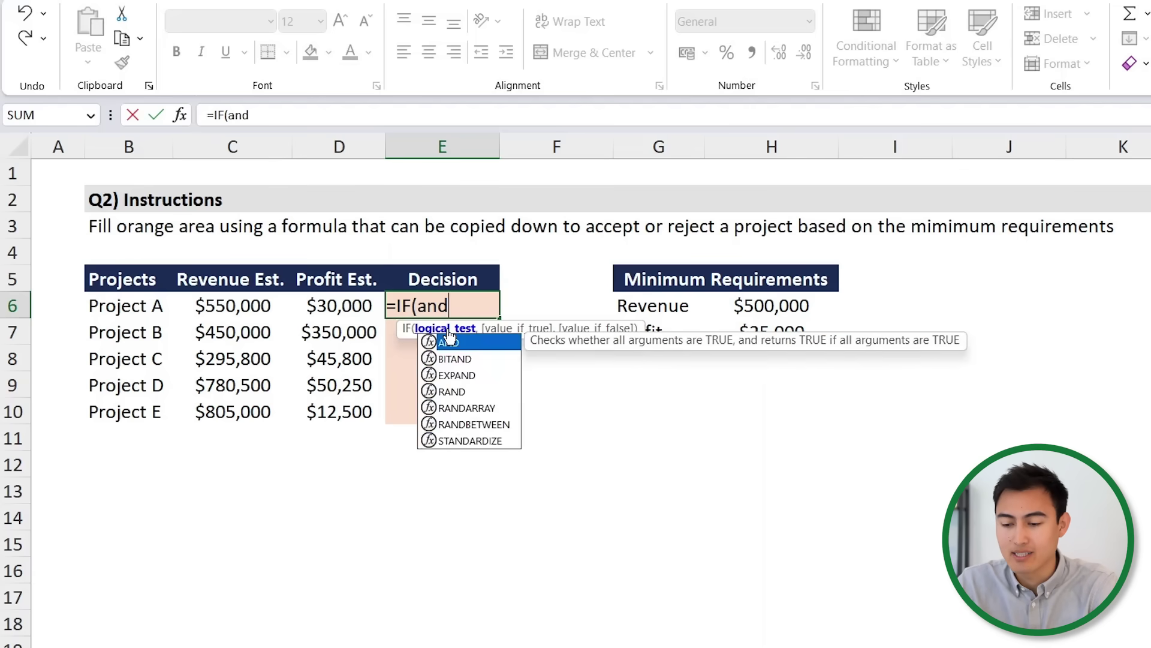
key("Tab")
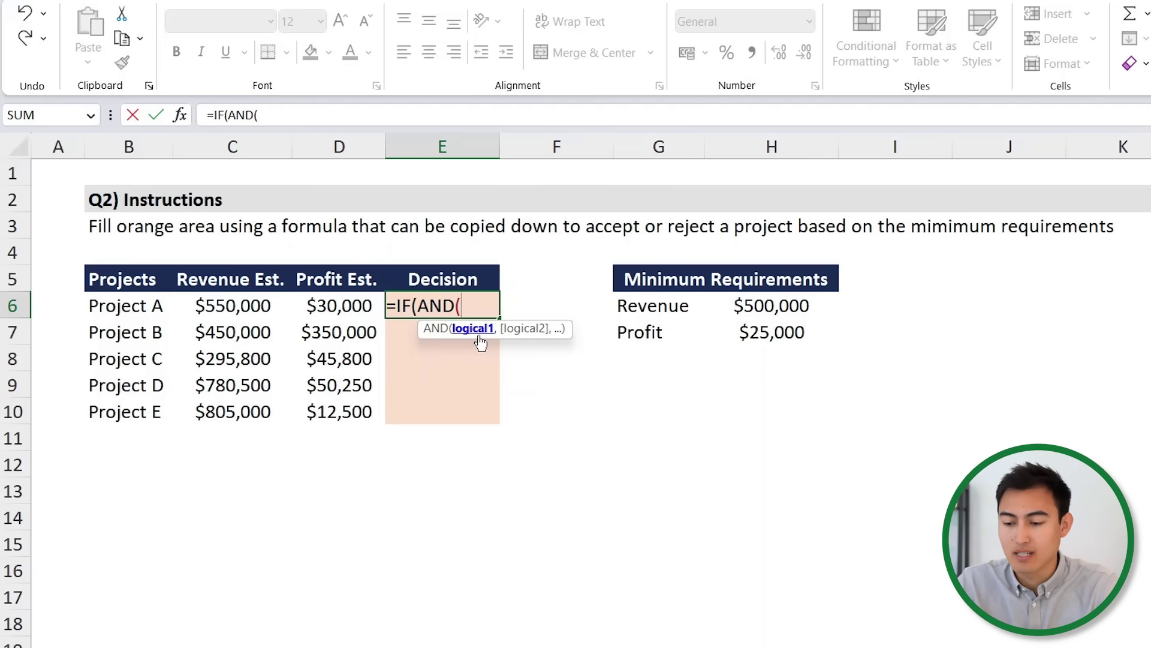
left_click(231, 299)
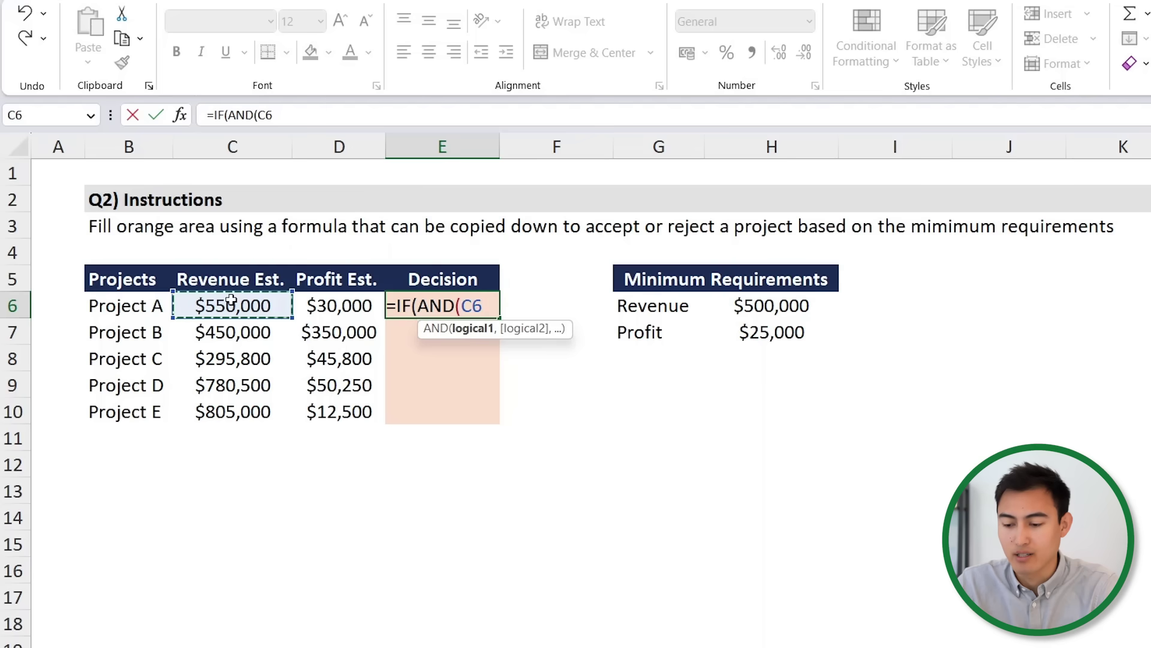
type(">")
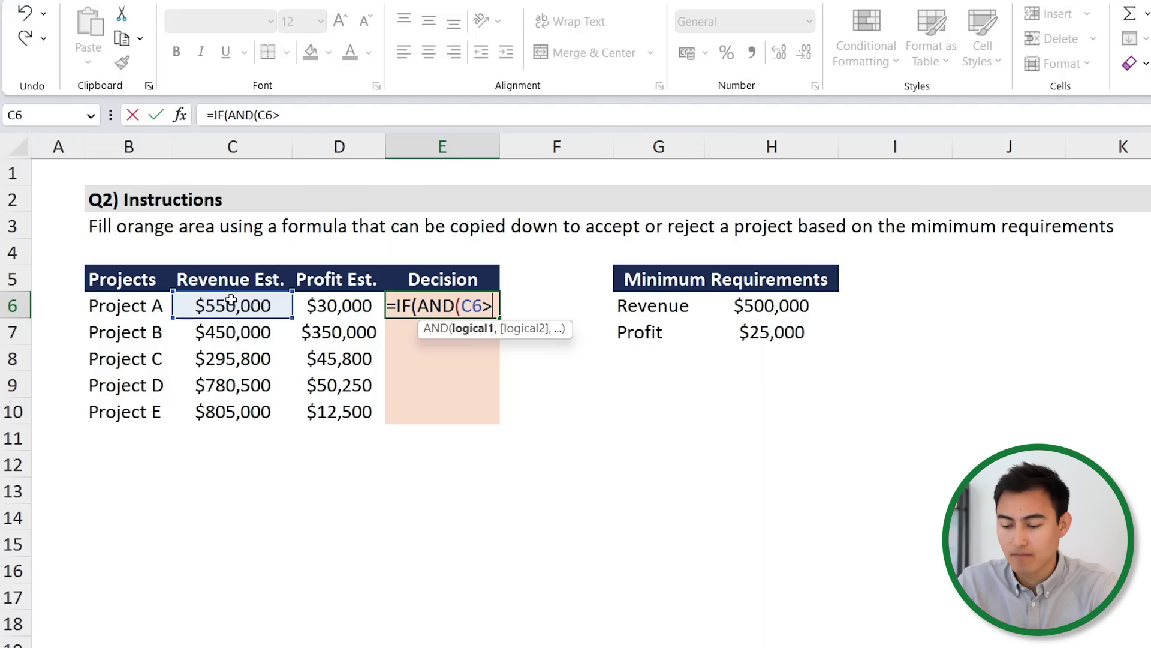
type("=")
left_click(788, 305)
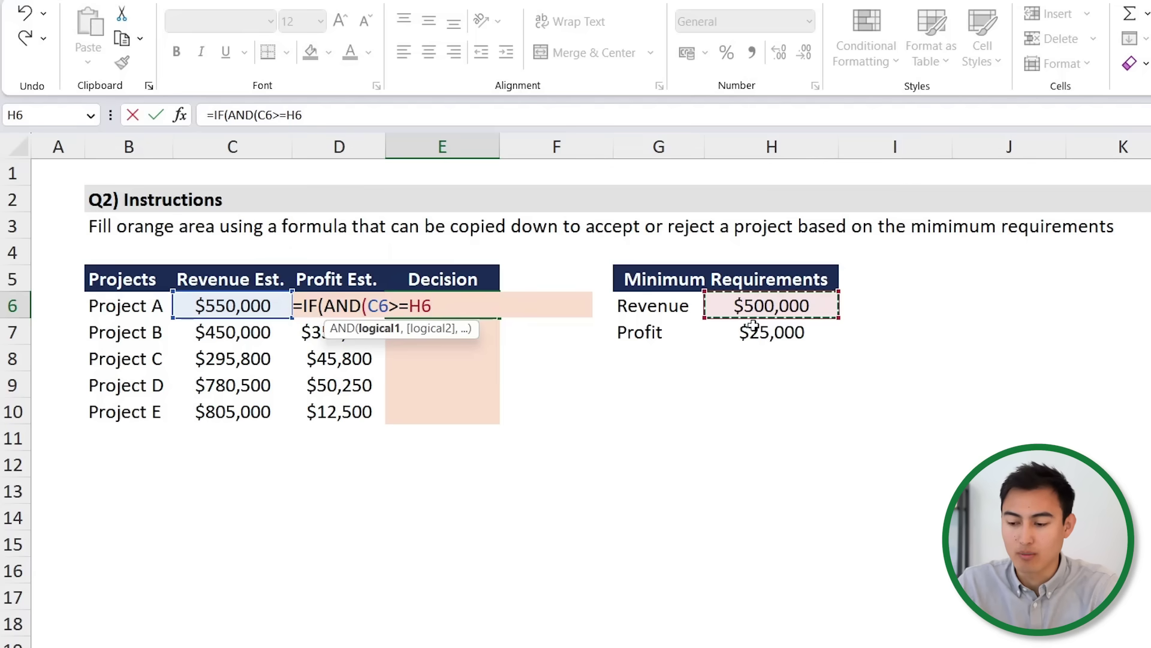
key("F4")
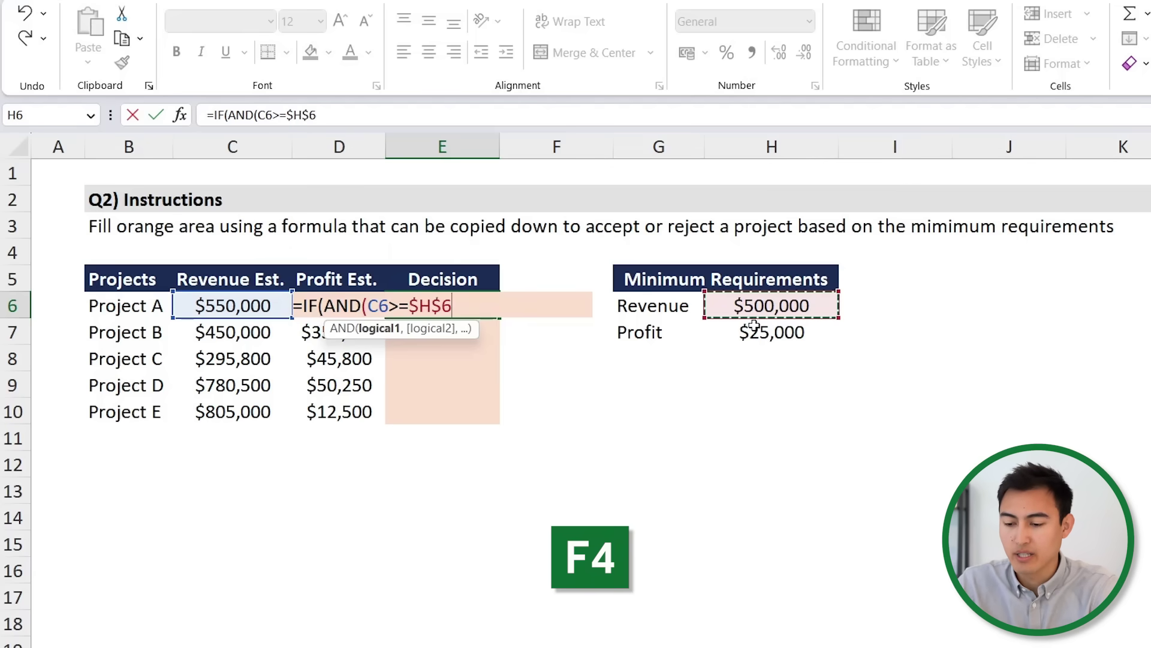
type(",")
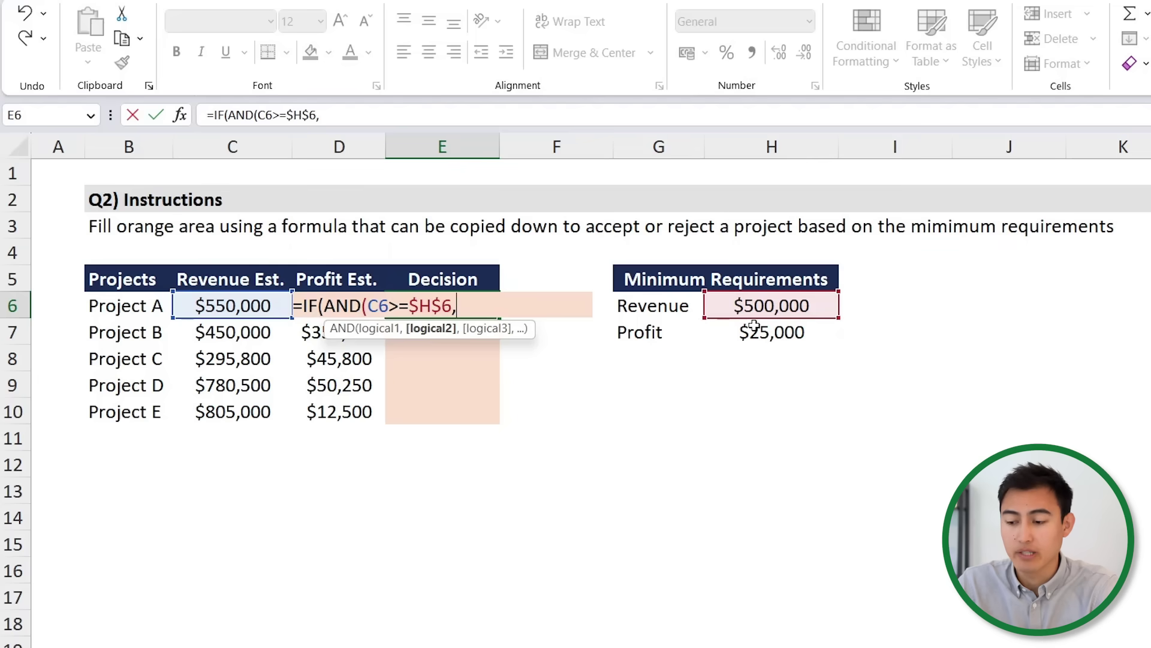
- Add the D6>=$H$7 profit test and the "Accept"/"Reject" results to the IF formula
left_click(333, 306)
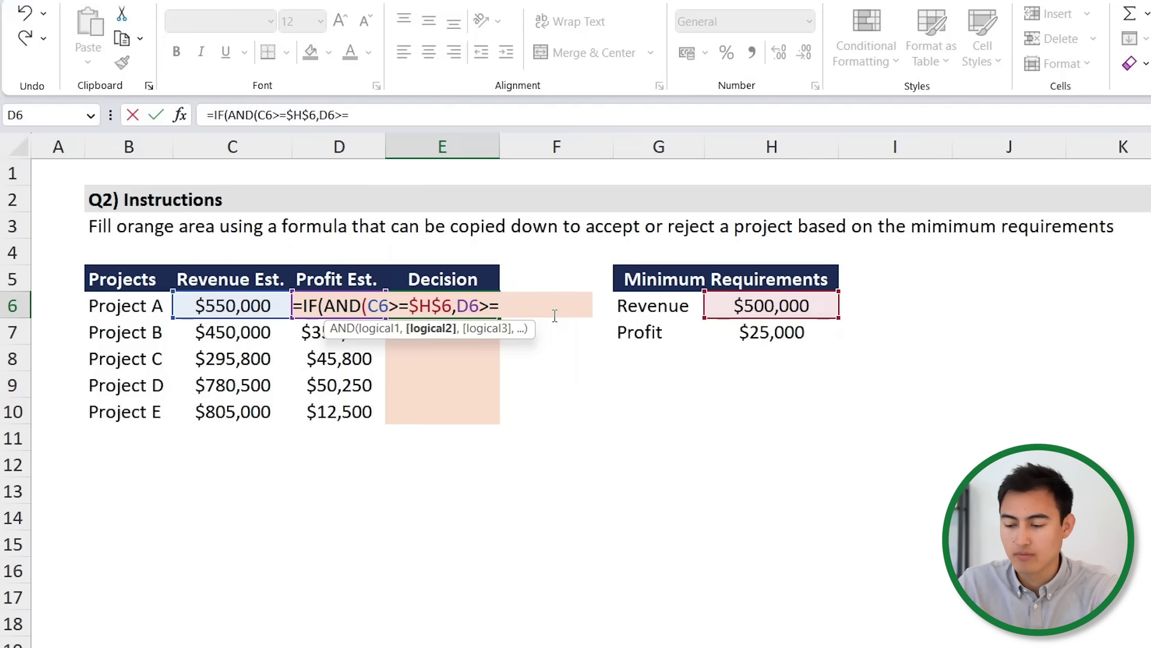
left_click(762, 340)
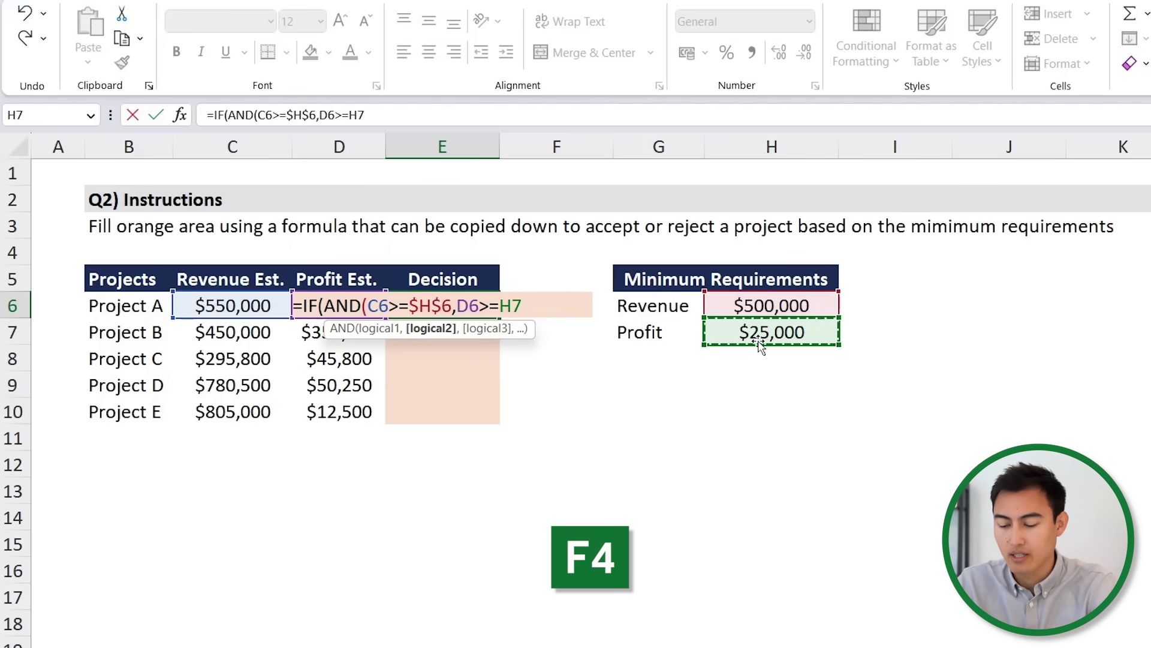
key("F4")
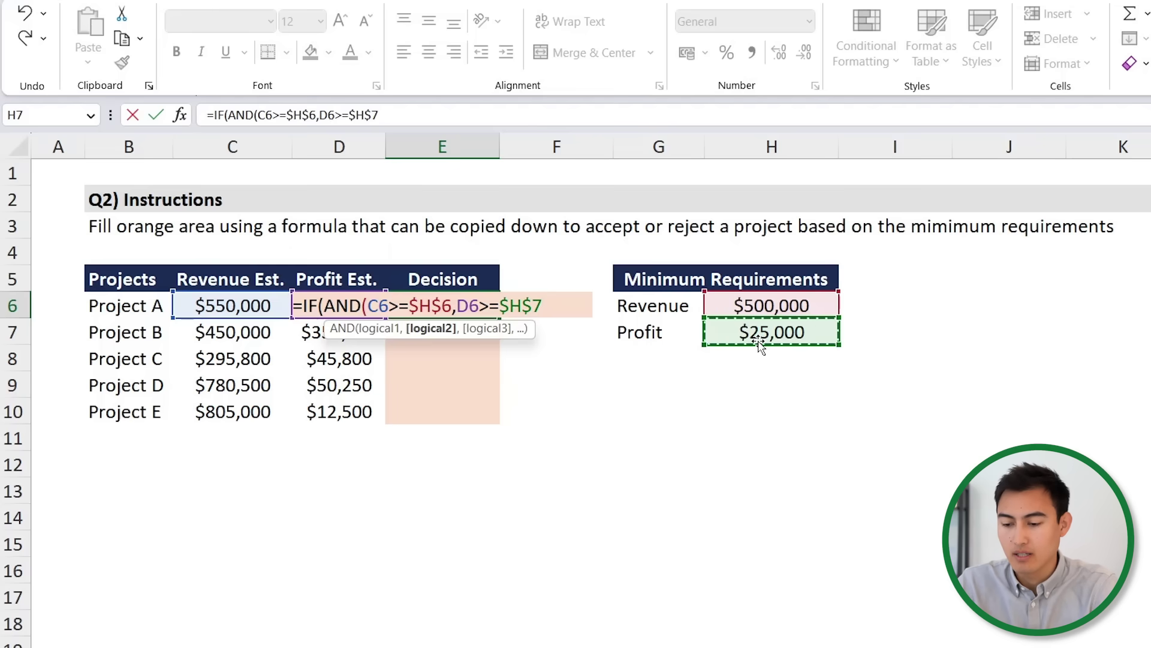
type(")")
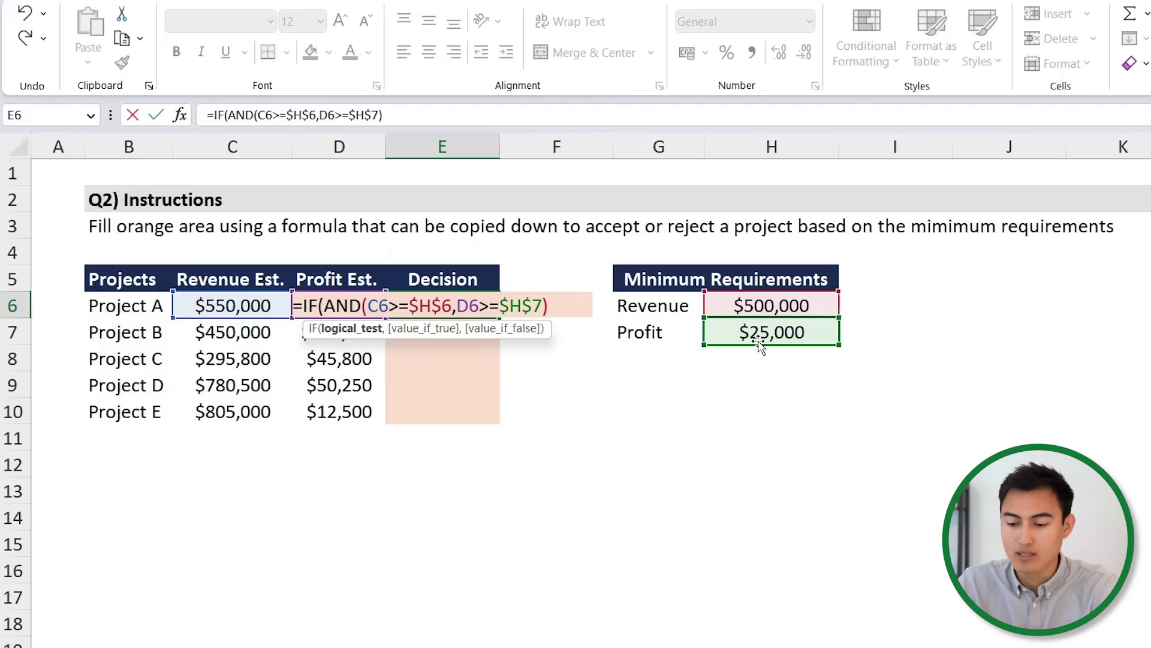
type(",")
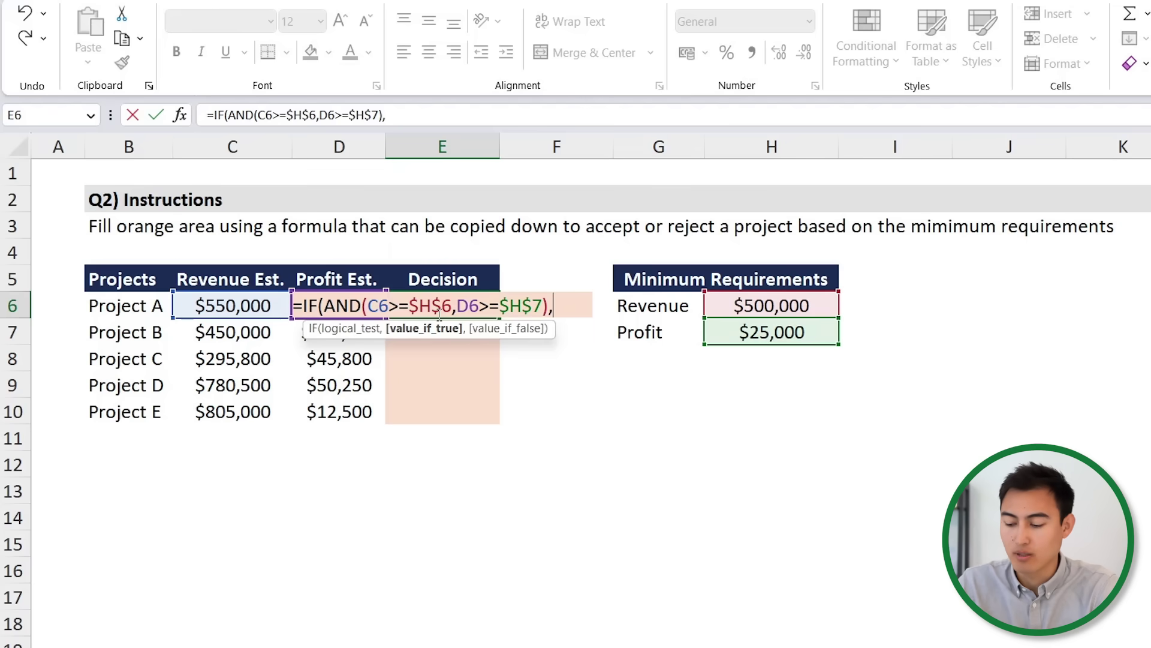
type("@")
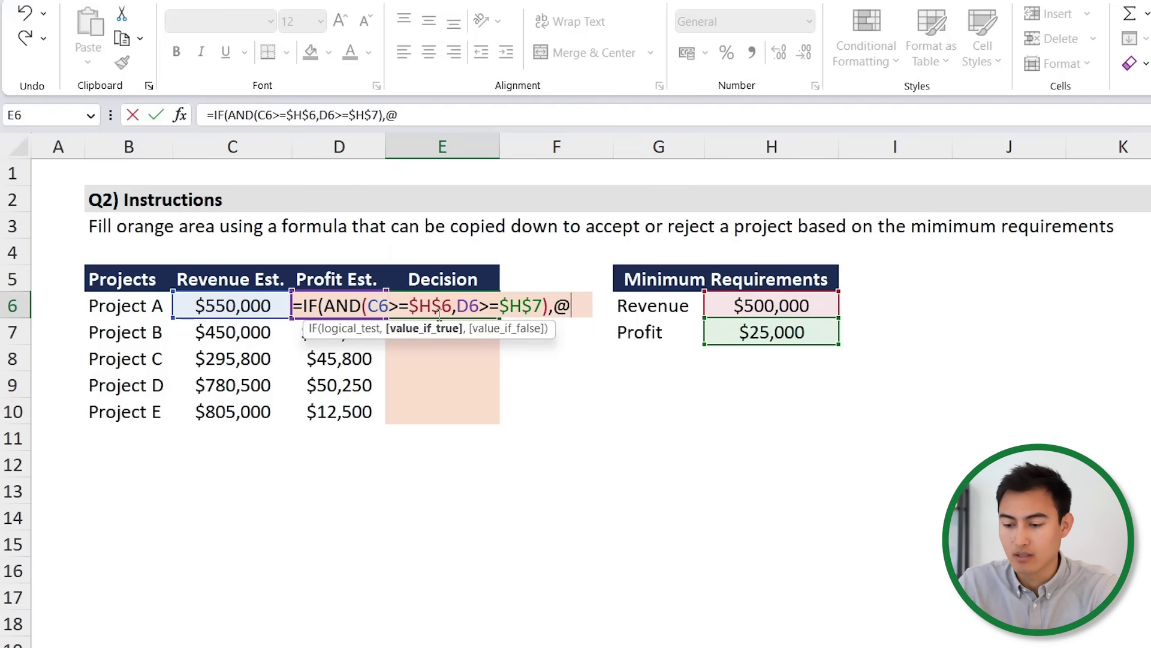
key("BackSpace")
type("\"Accept")
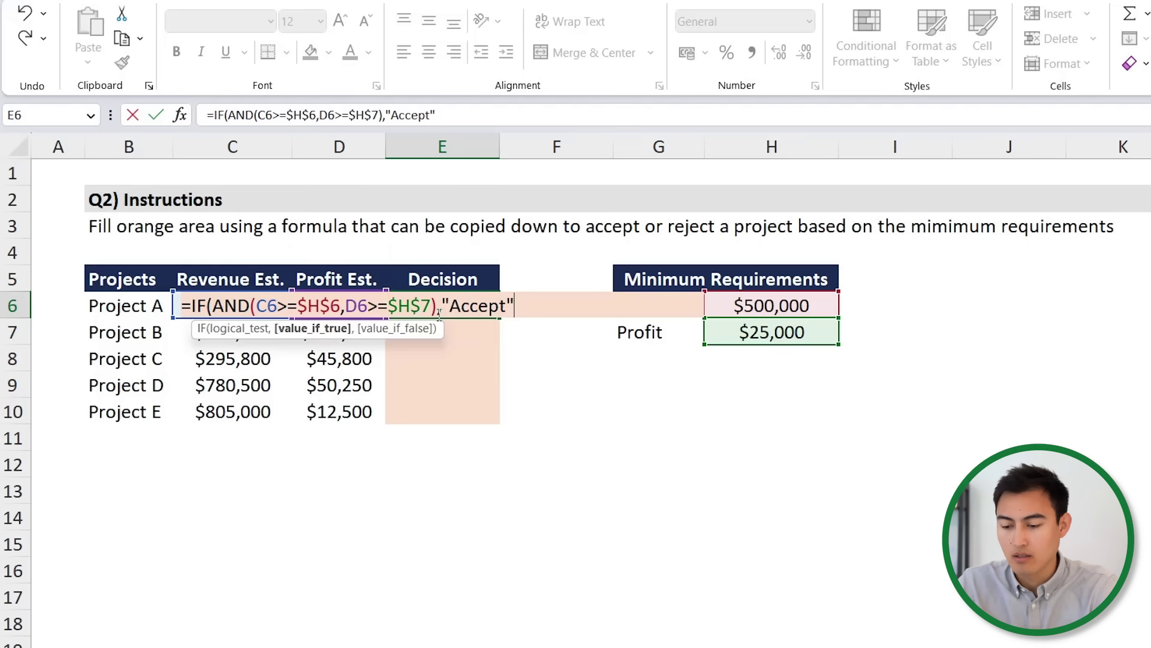
type("\",")
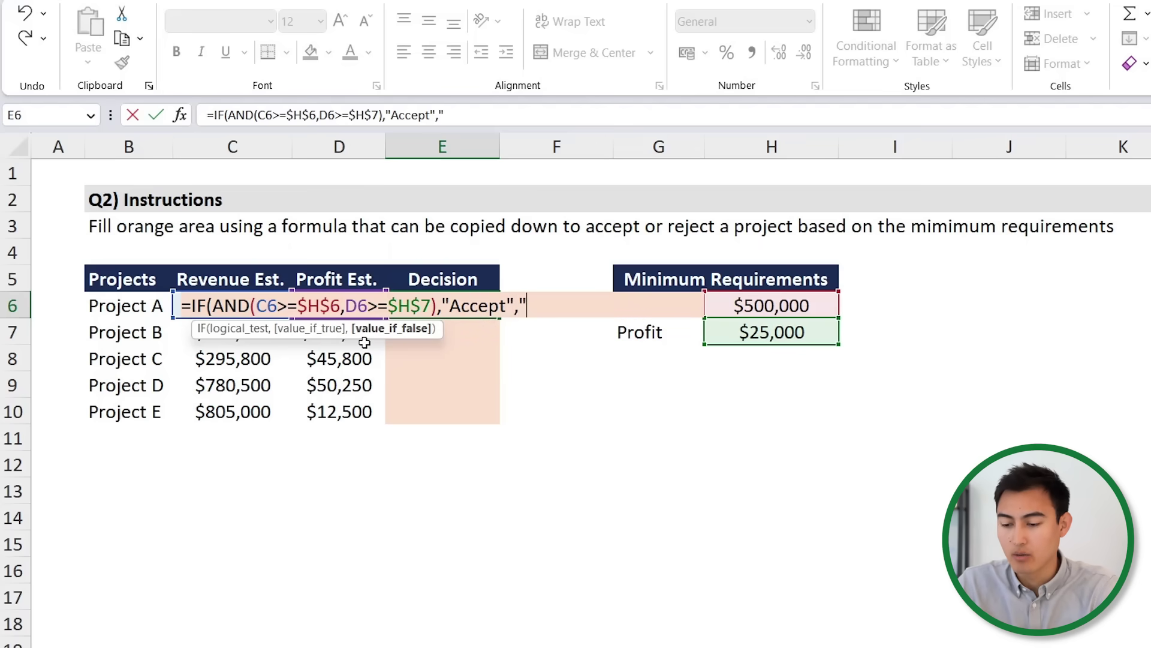
type("\"")
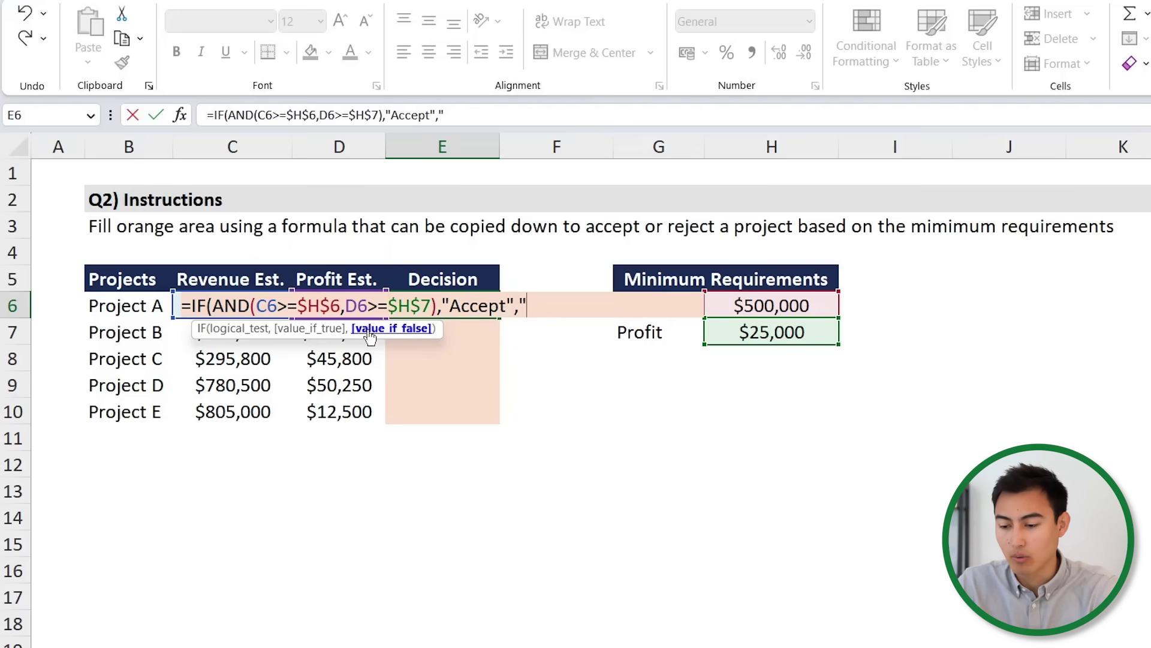
type("Reject")
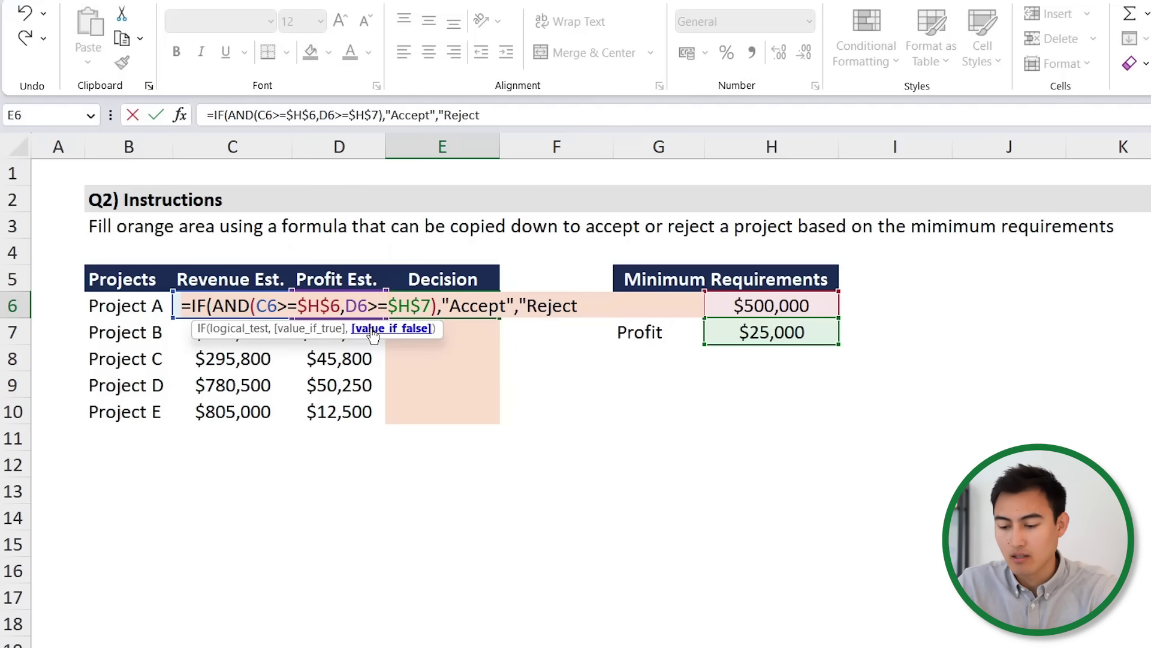
type("\")")
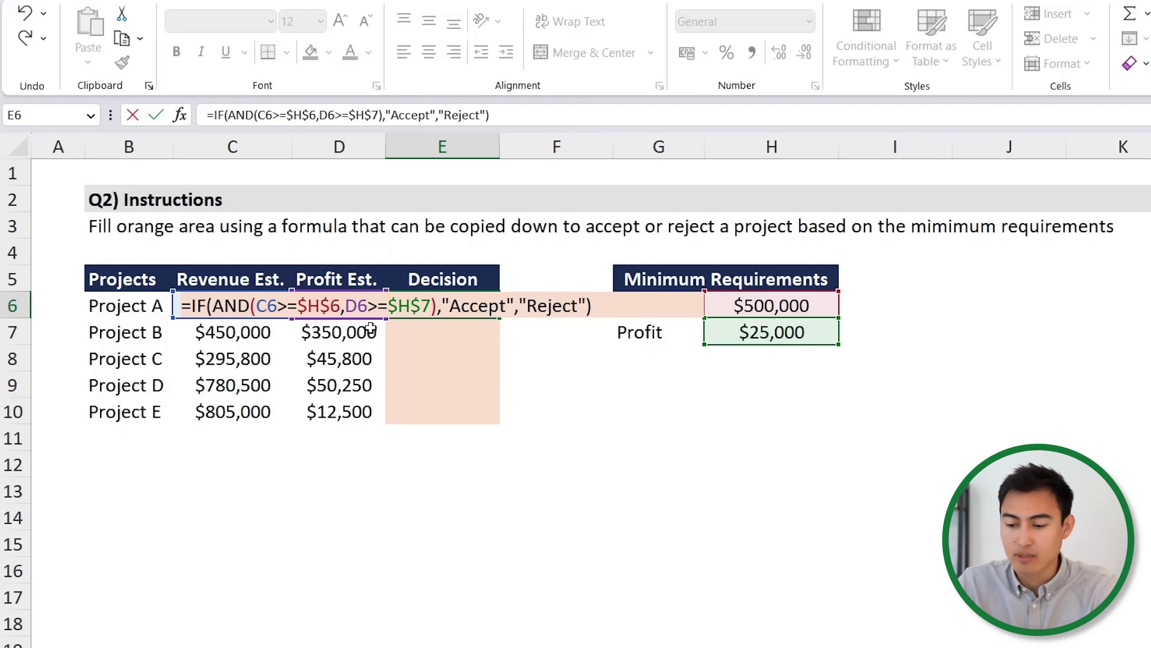
- Commit E6's formula, fill it down to E10, and check the copied results
key("Return")
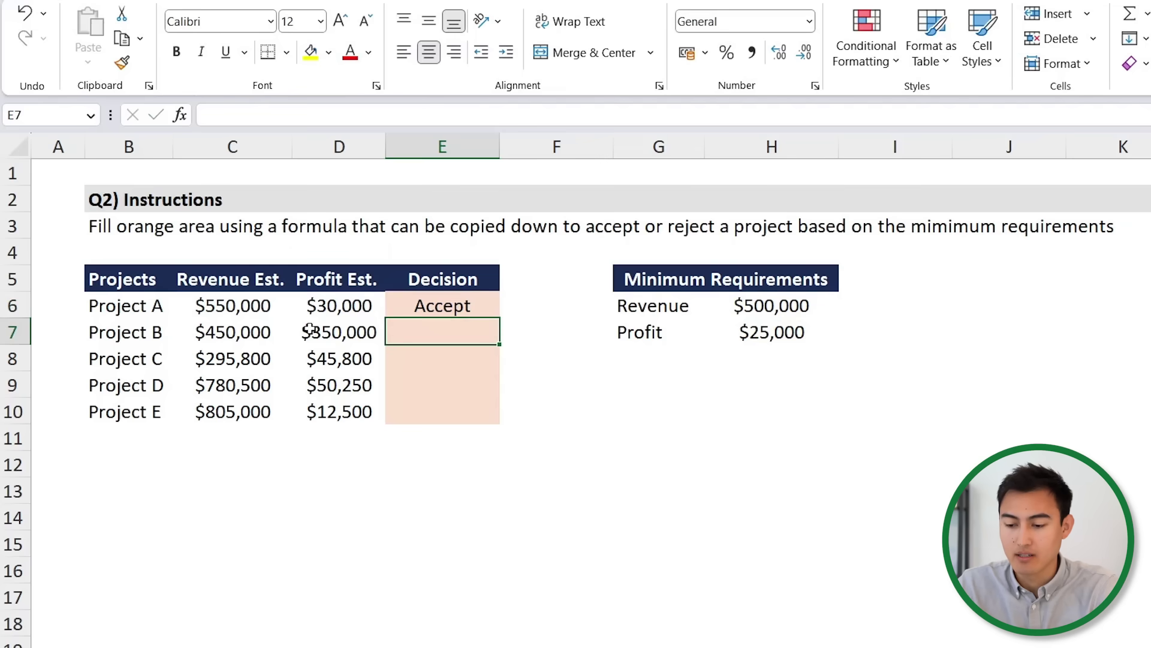
left_click(414, 311)
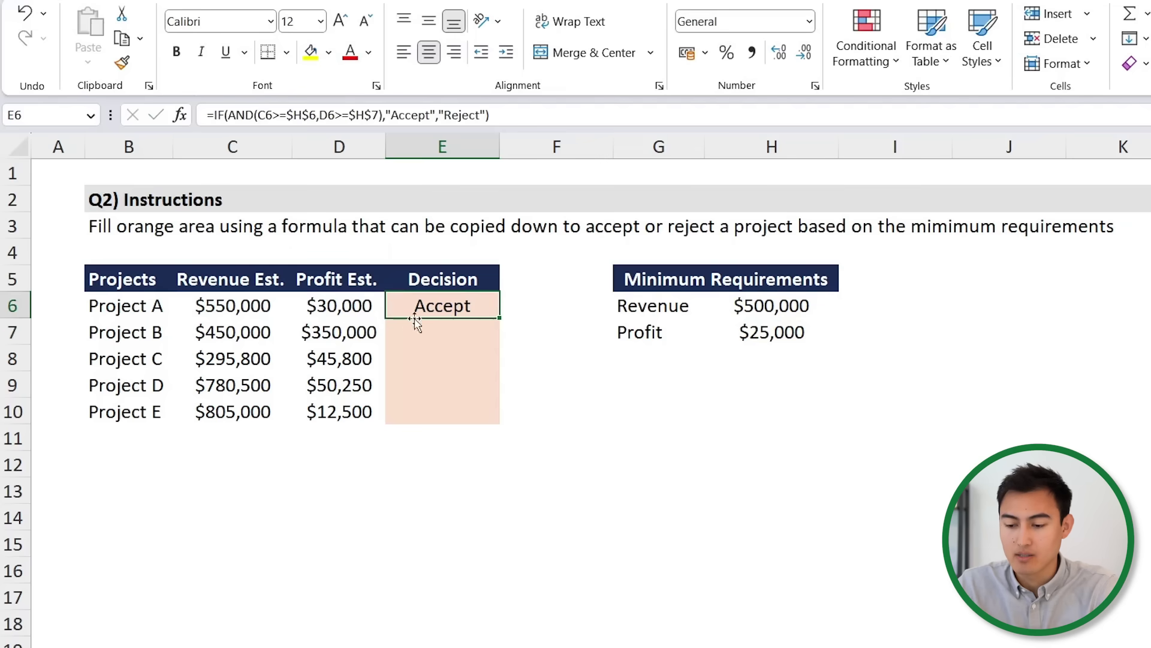
double_click(501, 321)
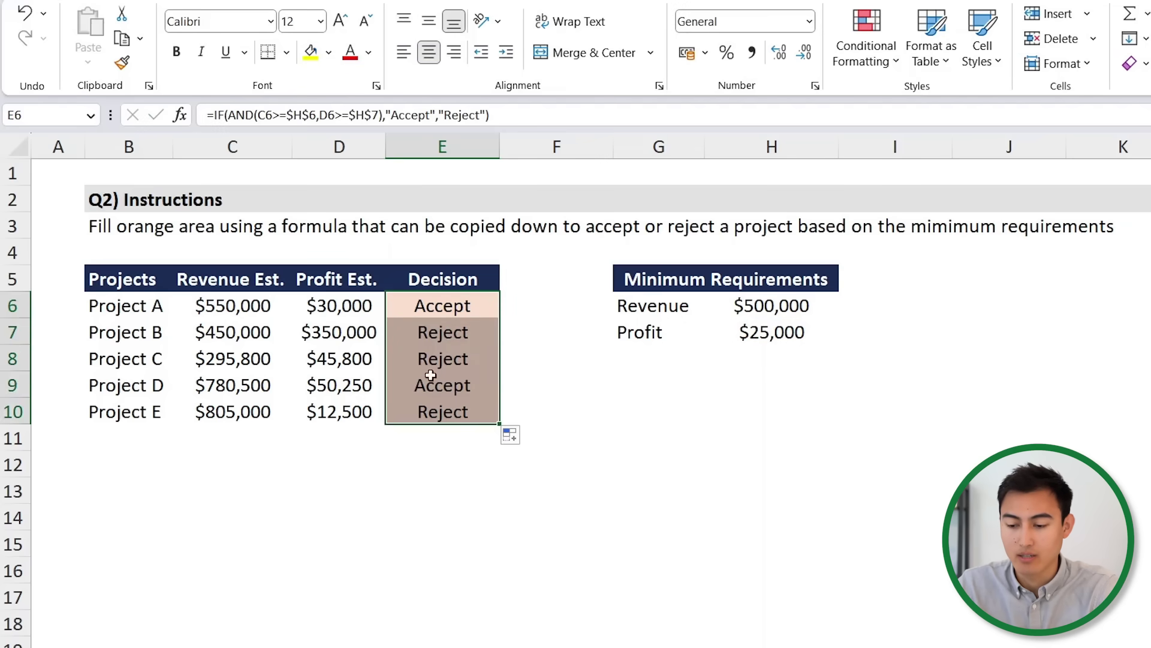
key("Down")
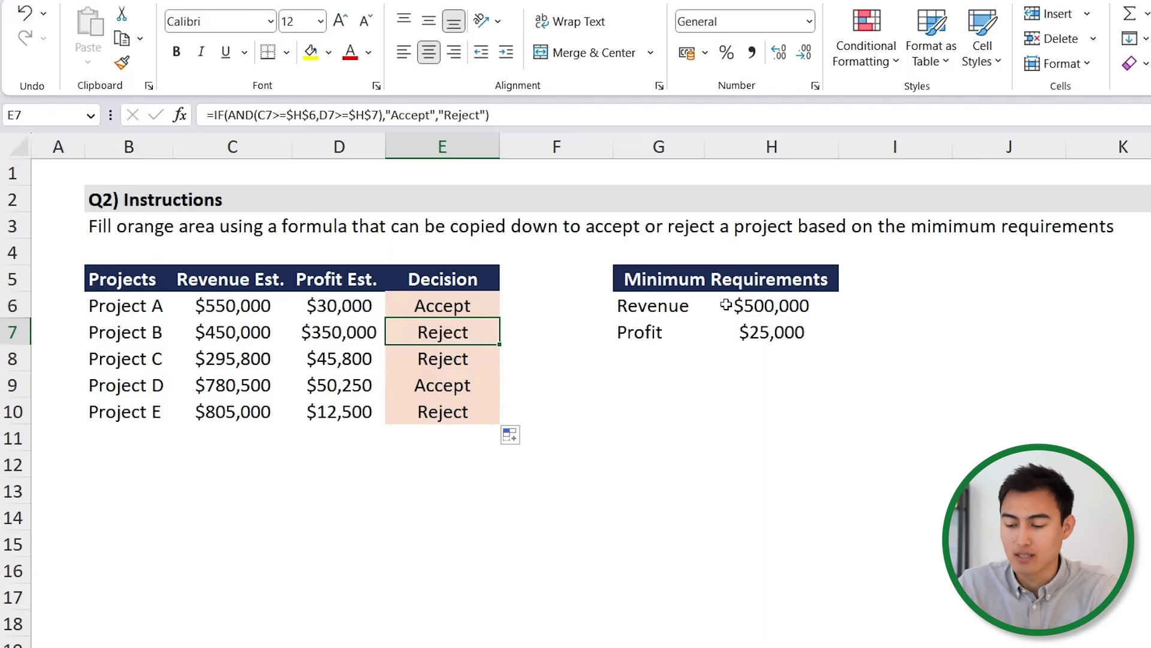
left_click(423, 299)
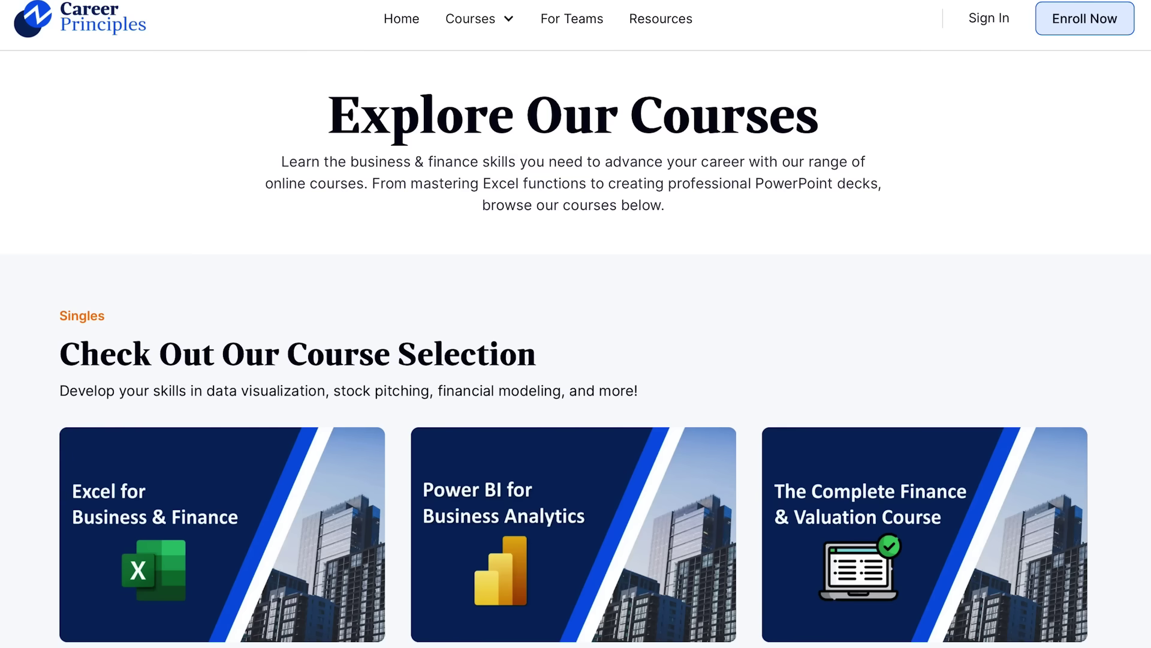
- Scroll the Career Principles courses page down to the Excel and Power BI course cards
scroll(576, 323, "down", 5)
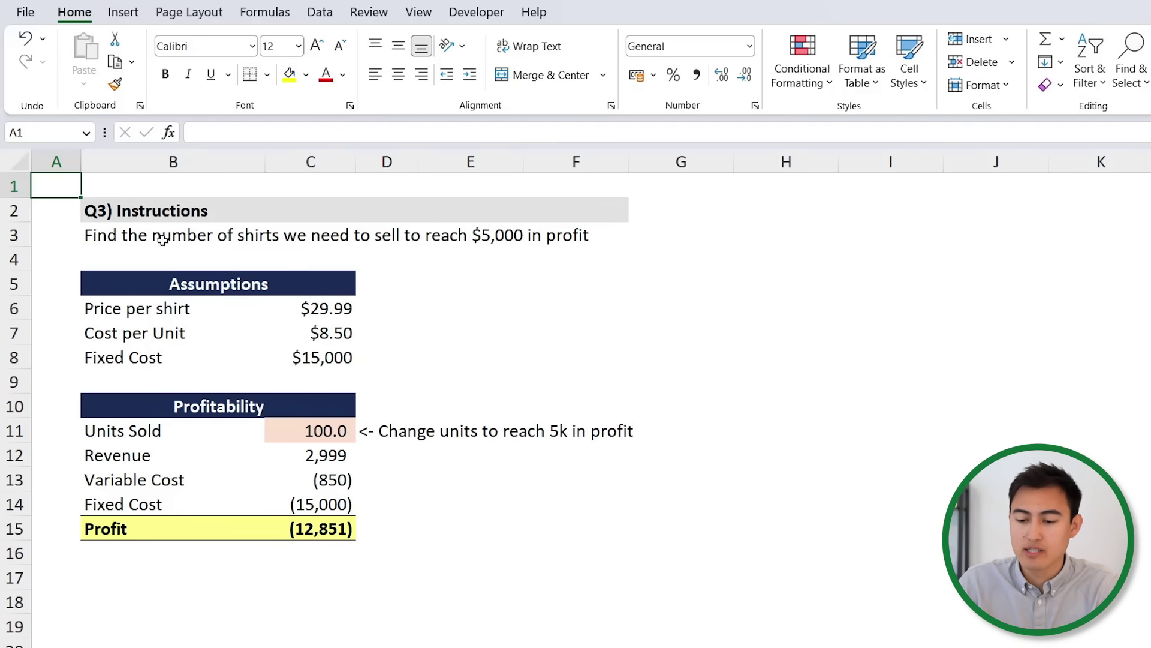
- Step through the Q3 assumptions (Cost per Unit, Fixed Cost) and select Units Sold cell C11
key("Right")
key("Down")
key("Down")
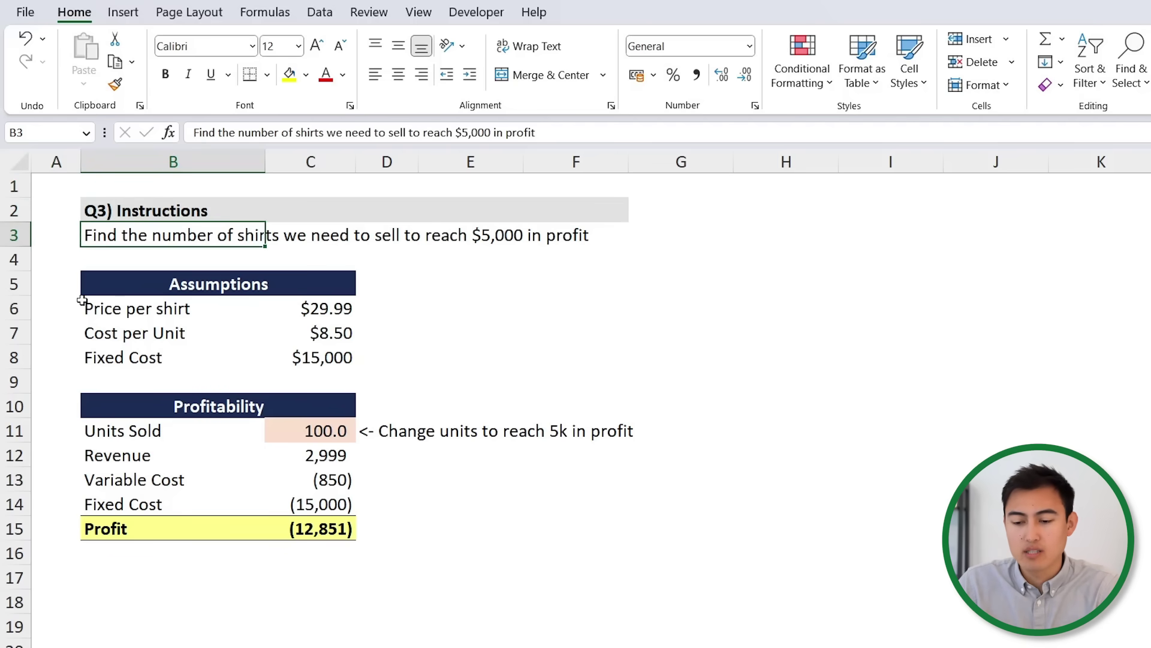
key("Down")
key("Down")
key("Down")
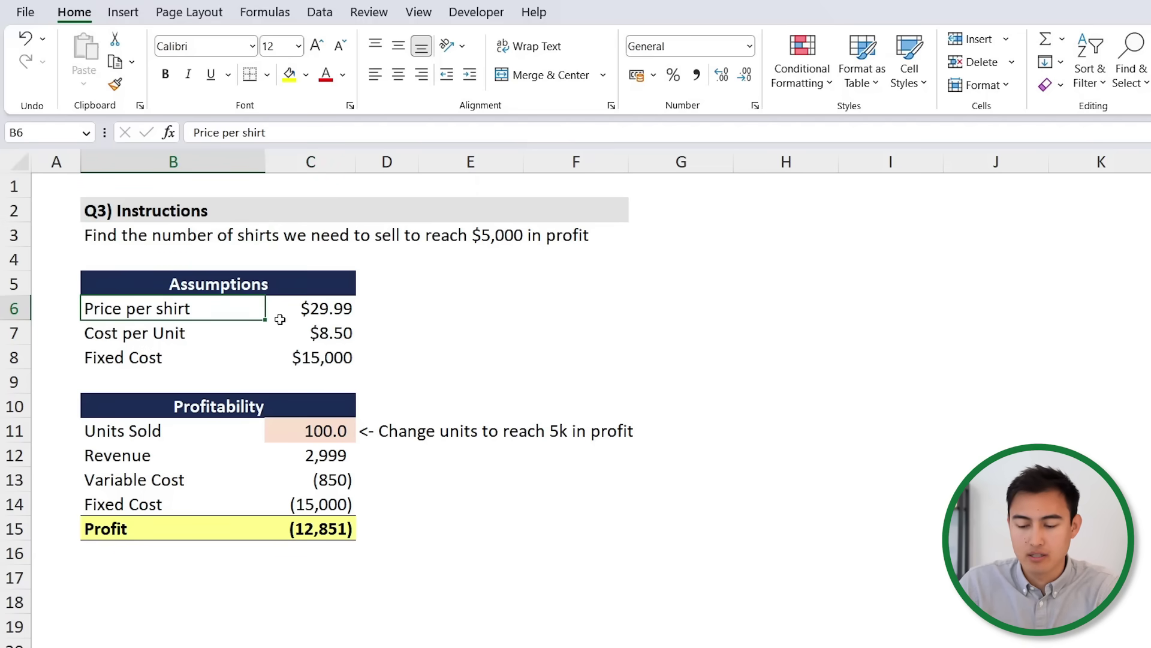
key("Down")
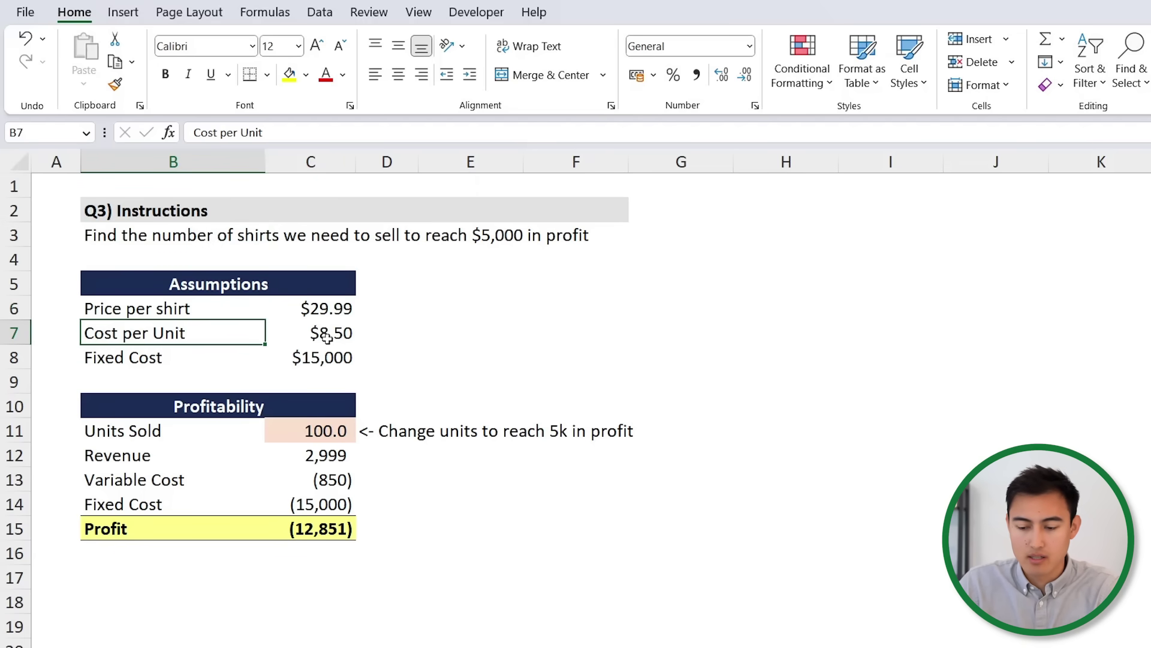
key("shift+Right")
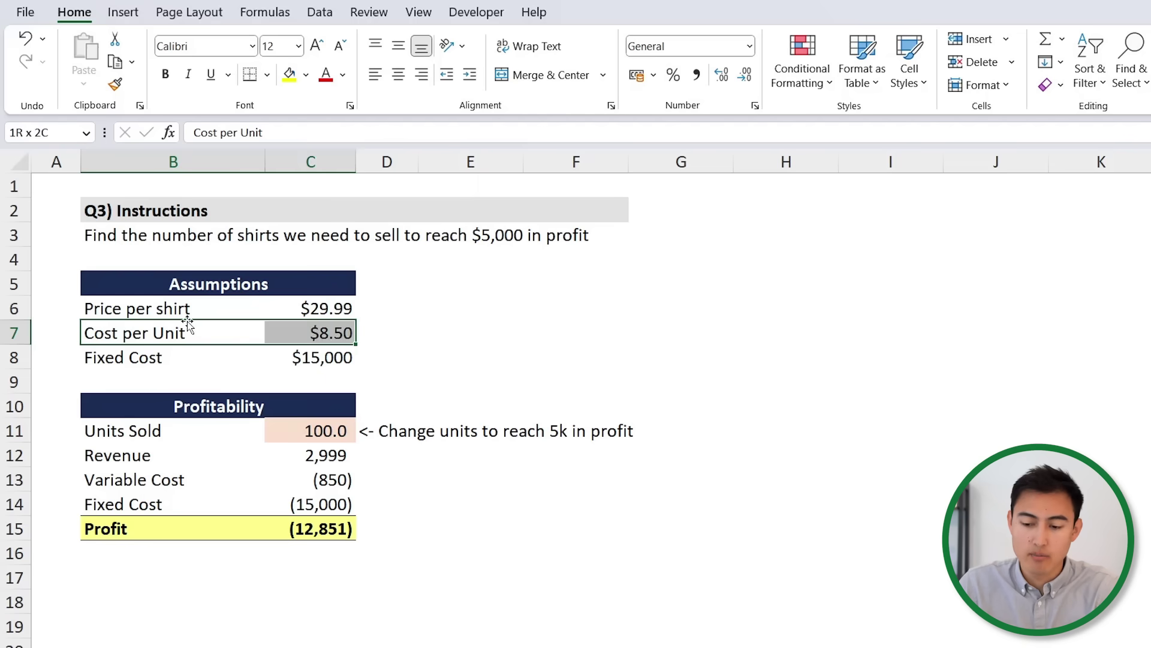
key("Down")
key("shift+Right")
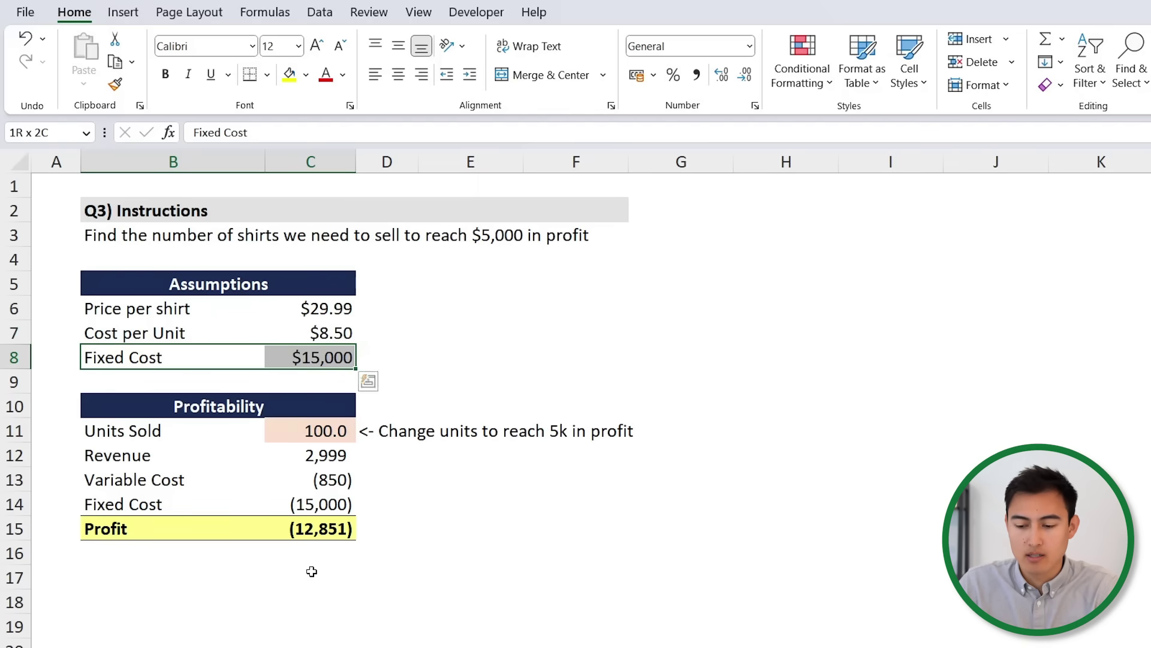
left_click(440, 435)
left_click(365, 437)
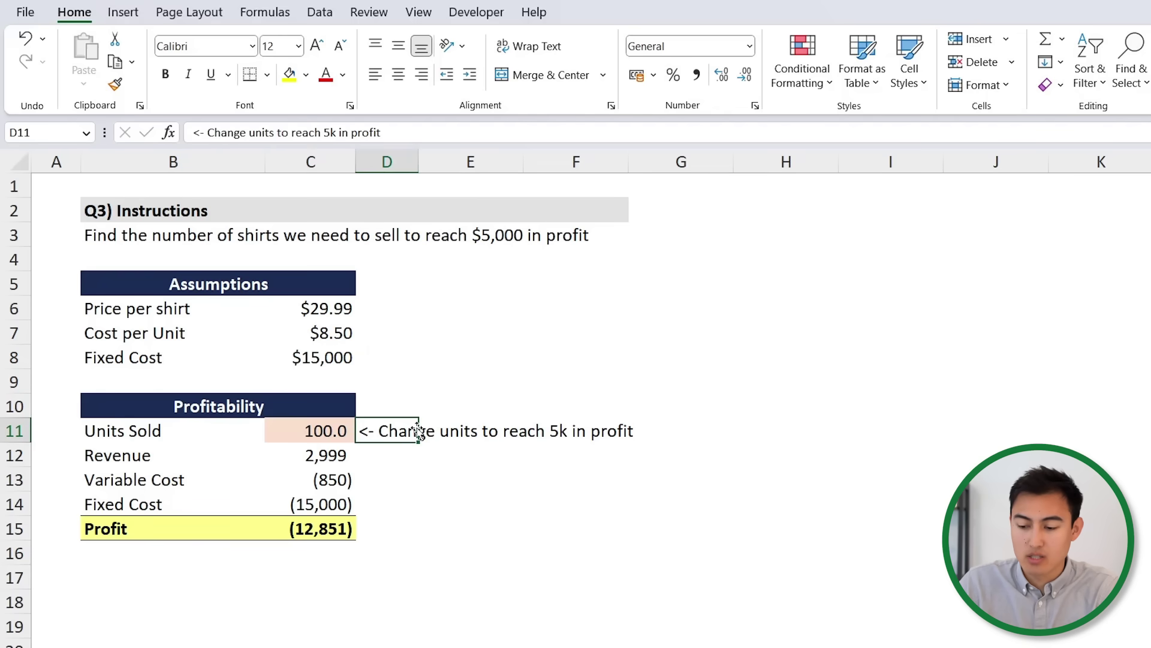
key("Left")
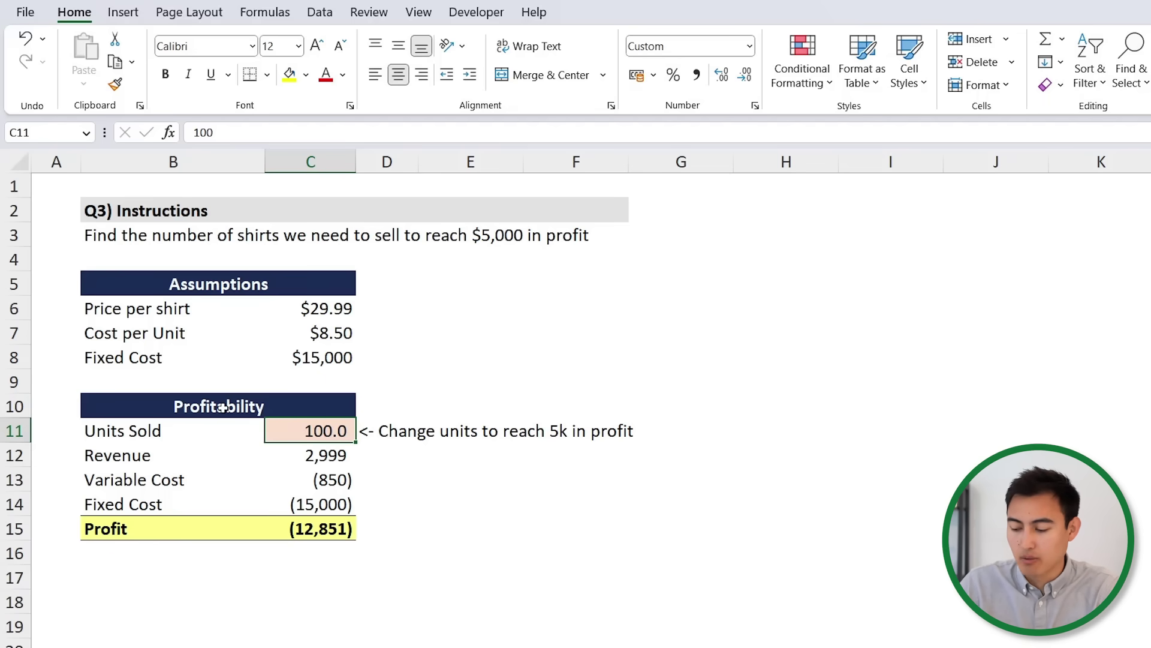
- Try 1,000 and then 800 units in C11, leaving profit at 2,192
type("1000")
key("Return")
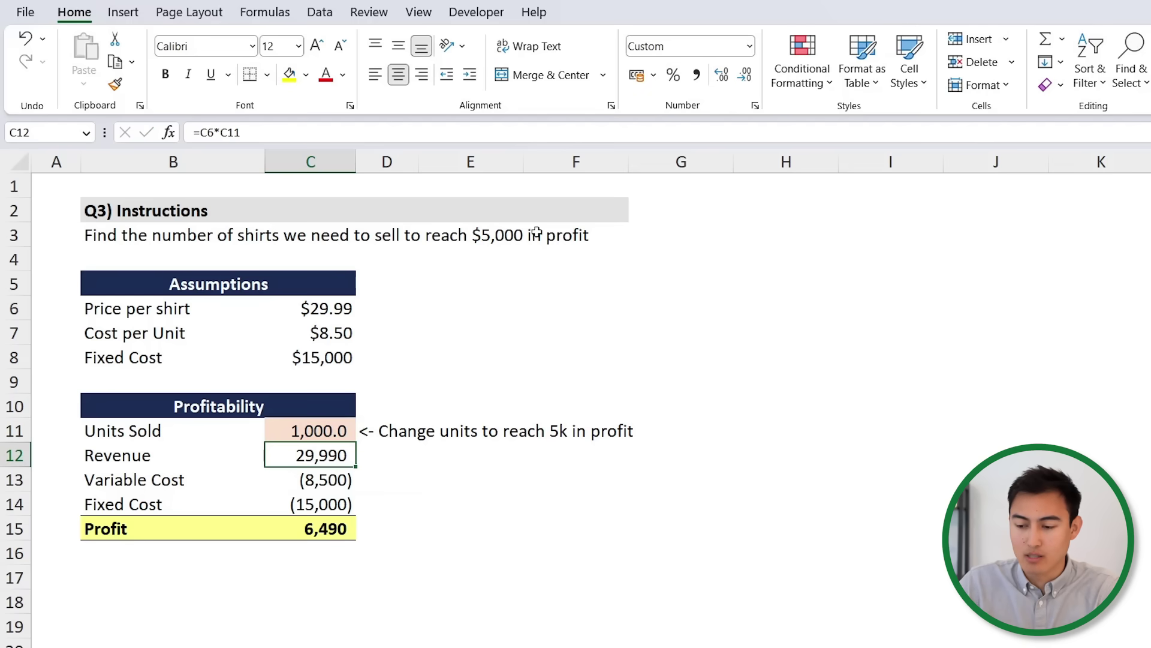
left_click(338, 431)
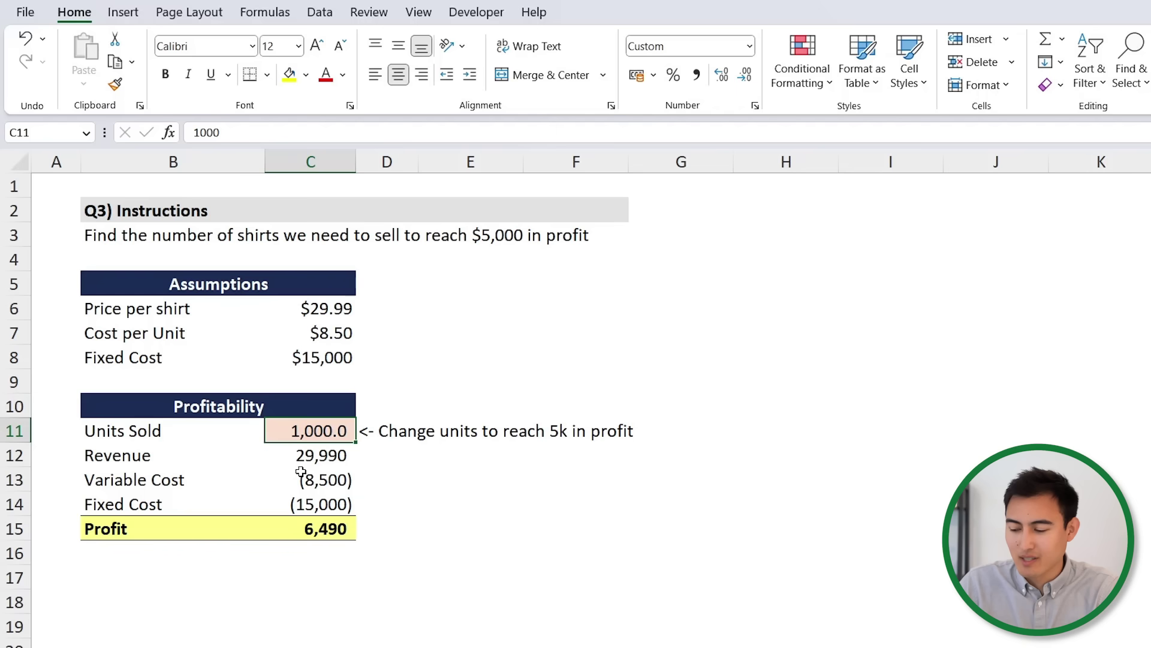
type("800")
key("Return")
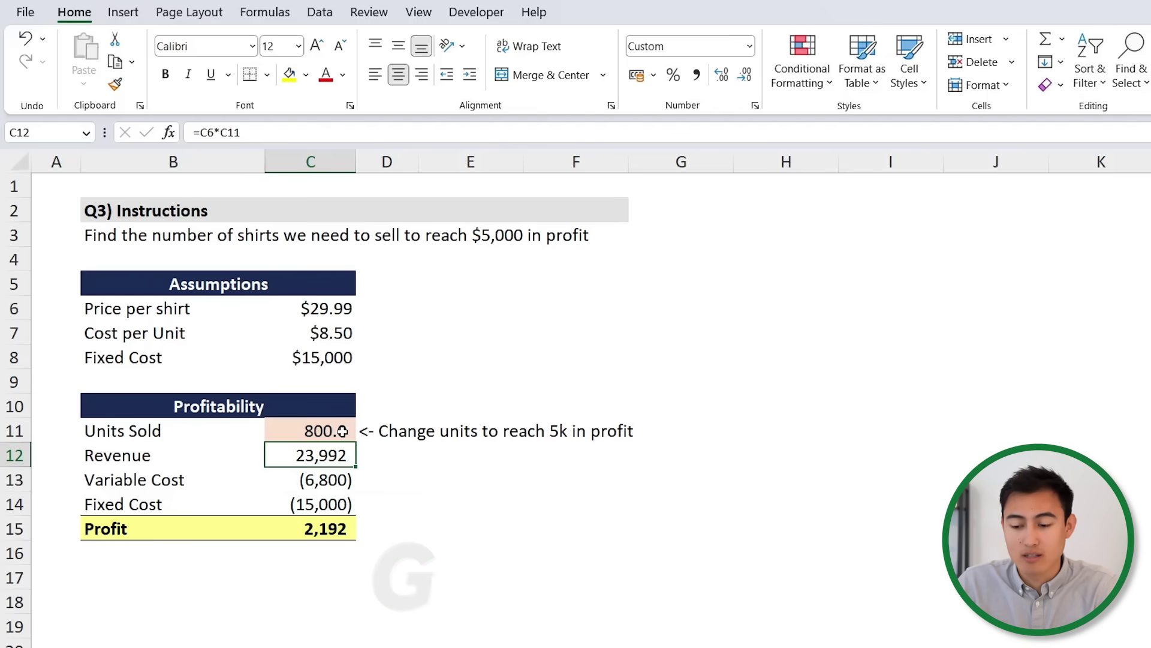
left_click(341, 430)
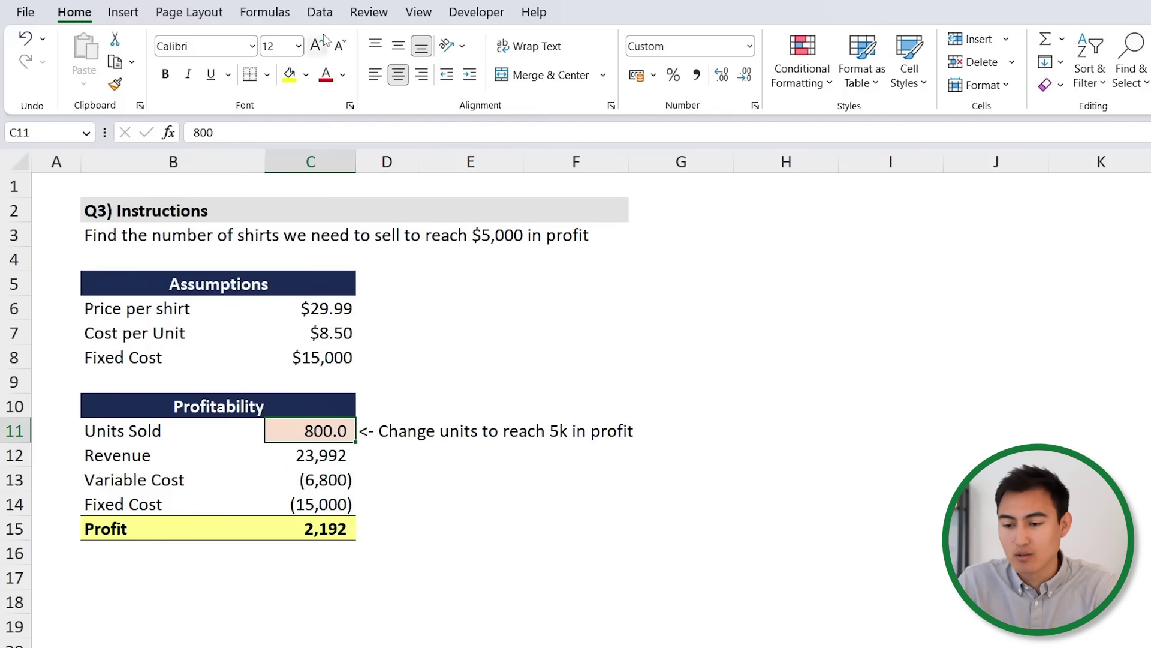
left_click(329, 14)
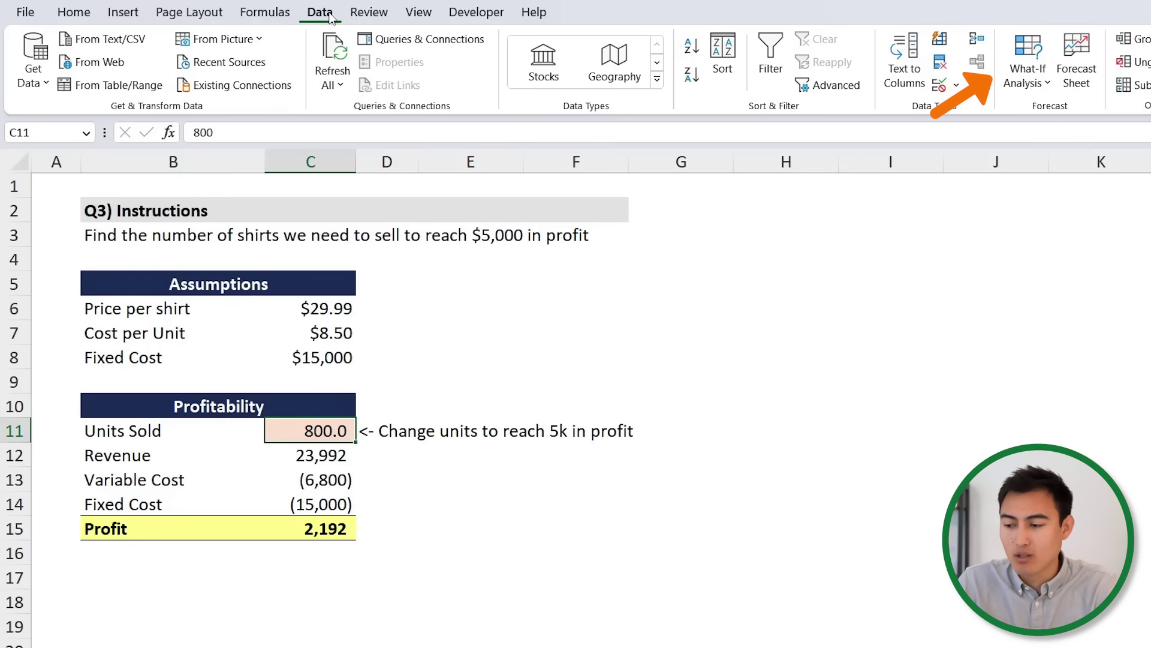
- Goal Seek Profit C15 to 5000 by changing Units Sold C11, giving about 930.7 units
left_click(1027, 87)
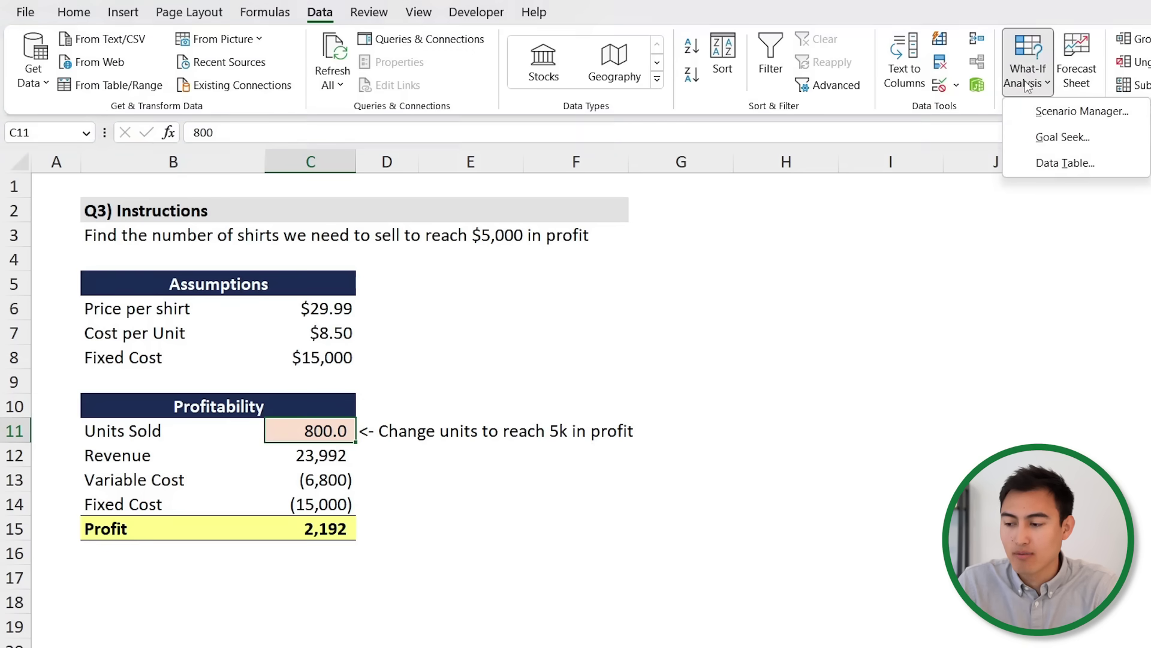
left_click(1053, 142)
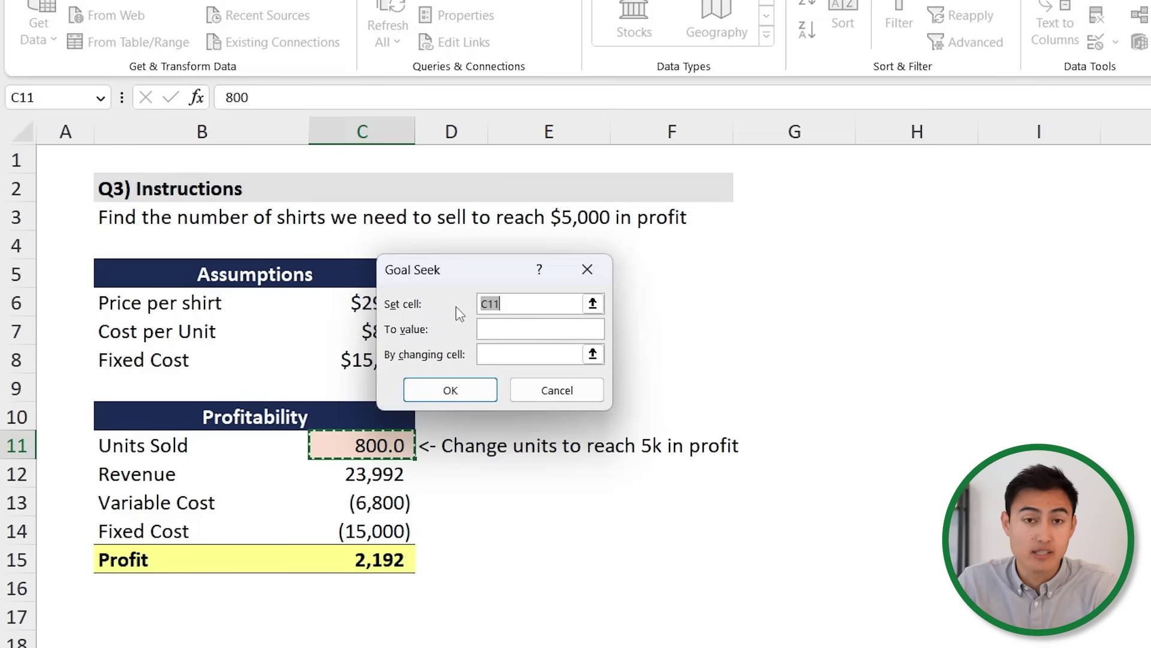
left_click(403, 559)
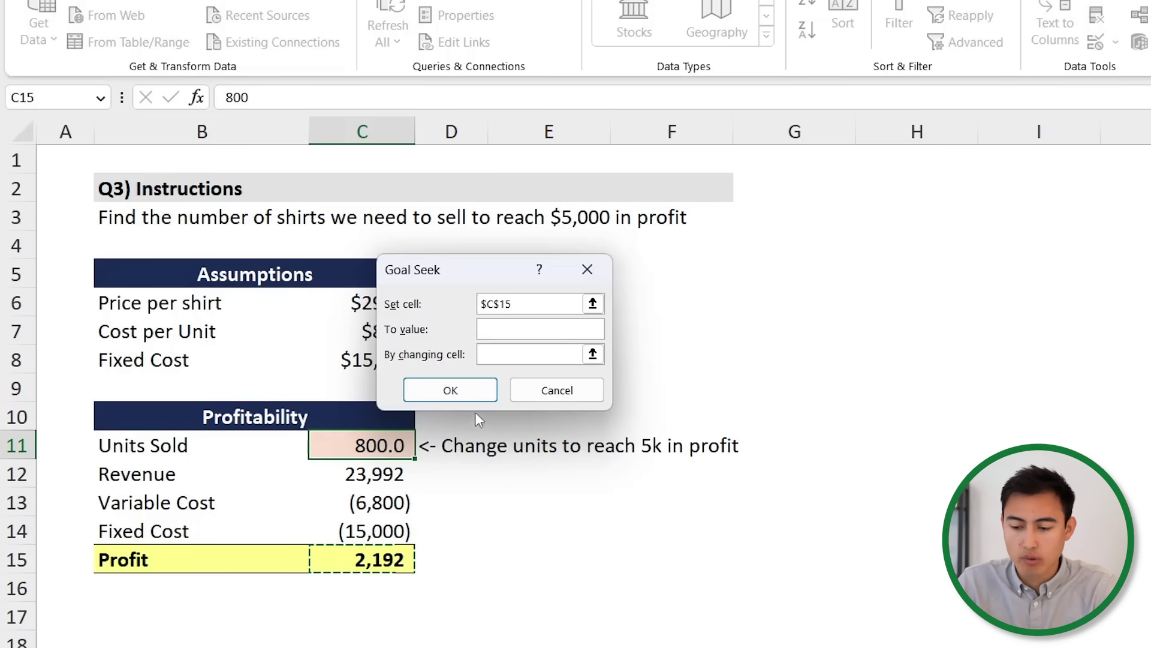
left_click(540, 331)
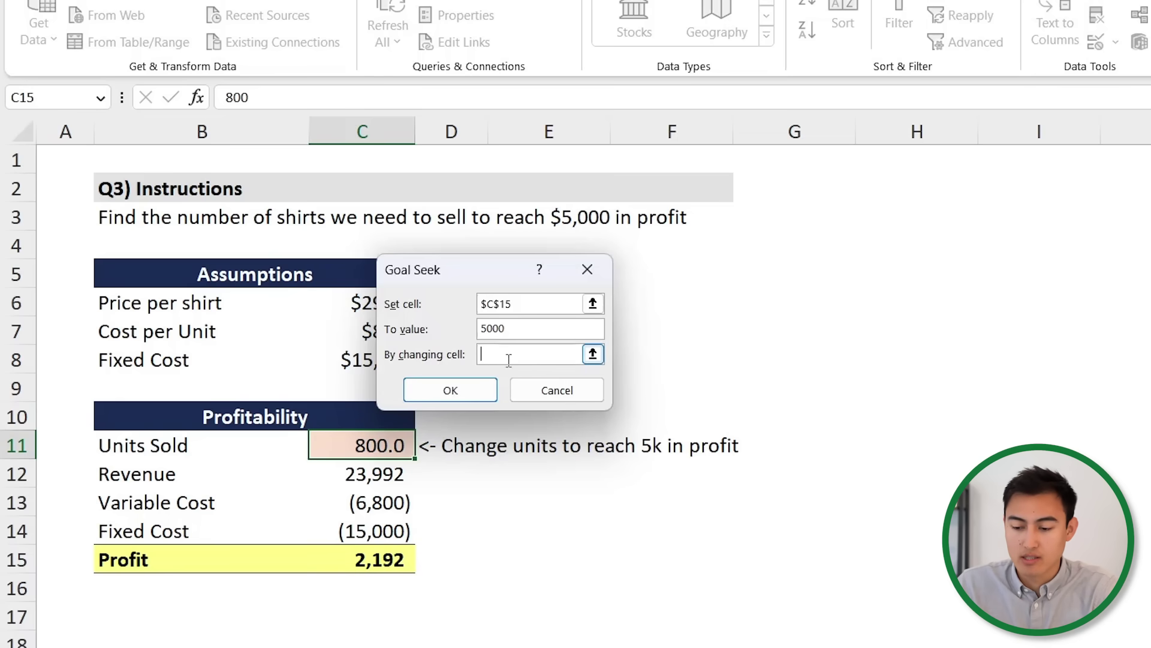
left_click(363, 444)
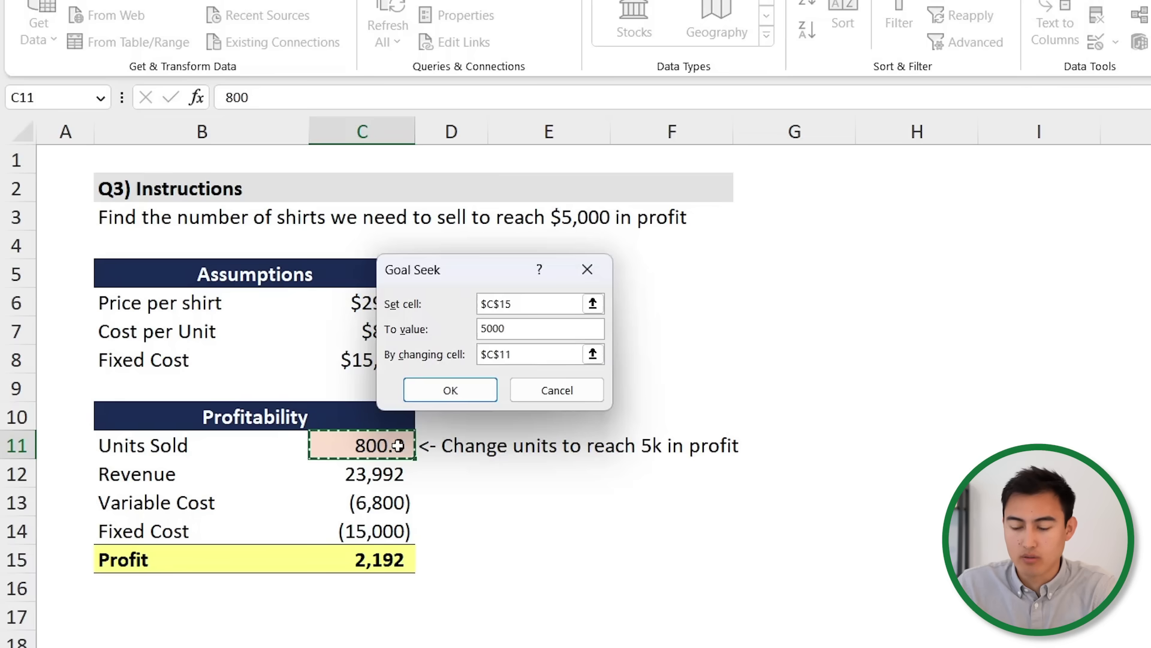
left_click(481, 390)
left_click(481, 390)
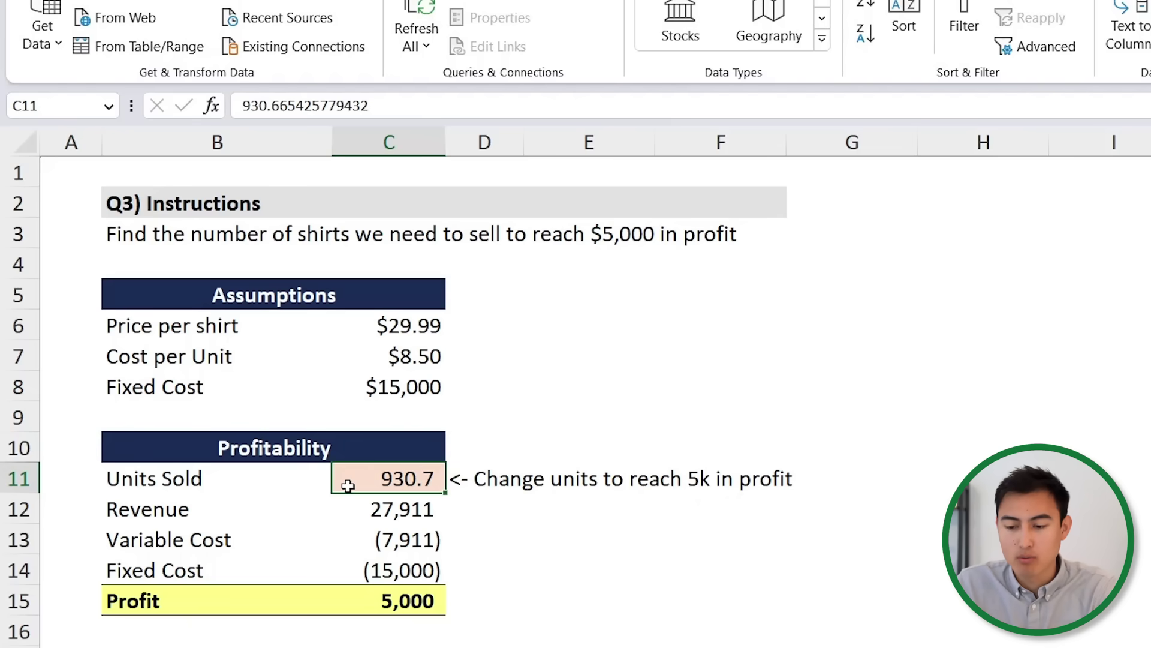
- Wrap C11 in =ROUNDUP(930.665425779432,0) so Units Sold becomes 931 and profit 5,007
left_click(236, 106)
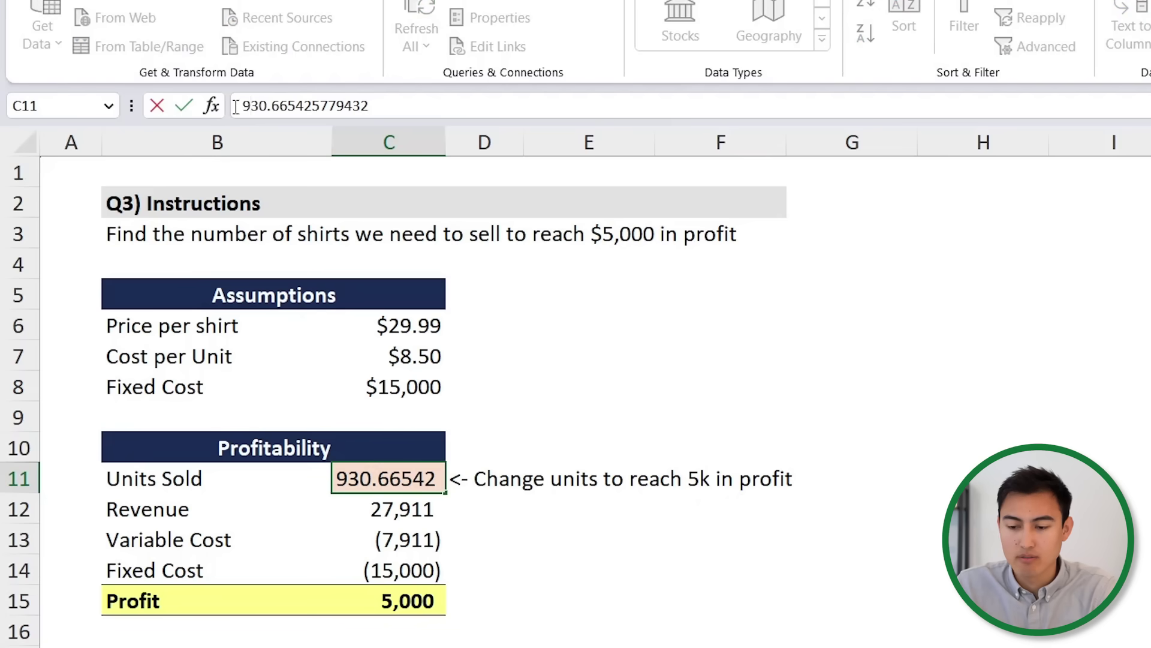
type("=")
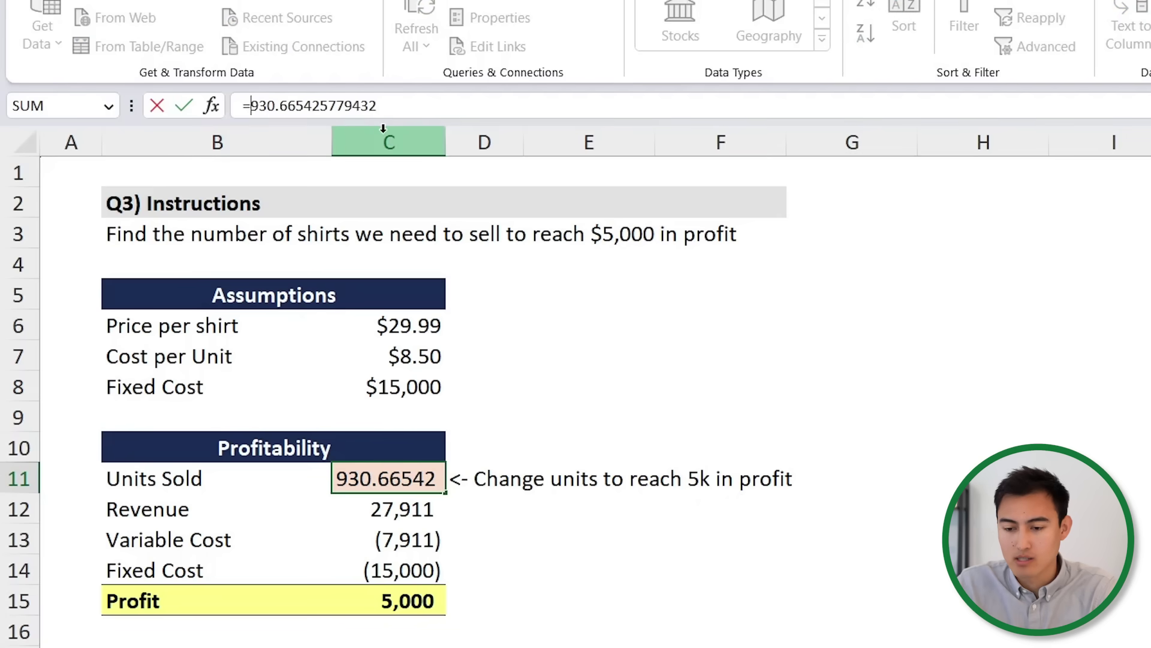
type("roundup")
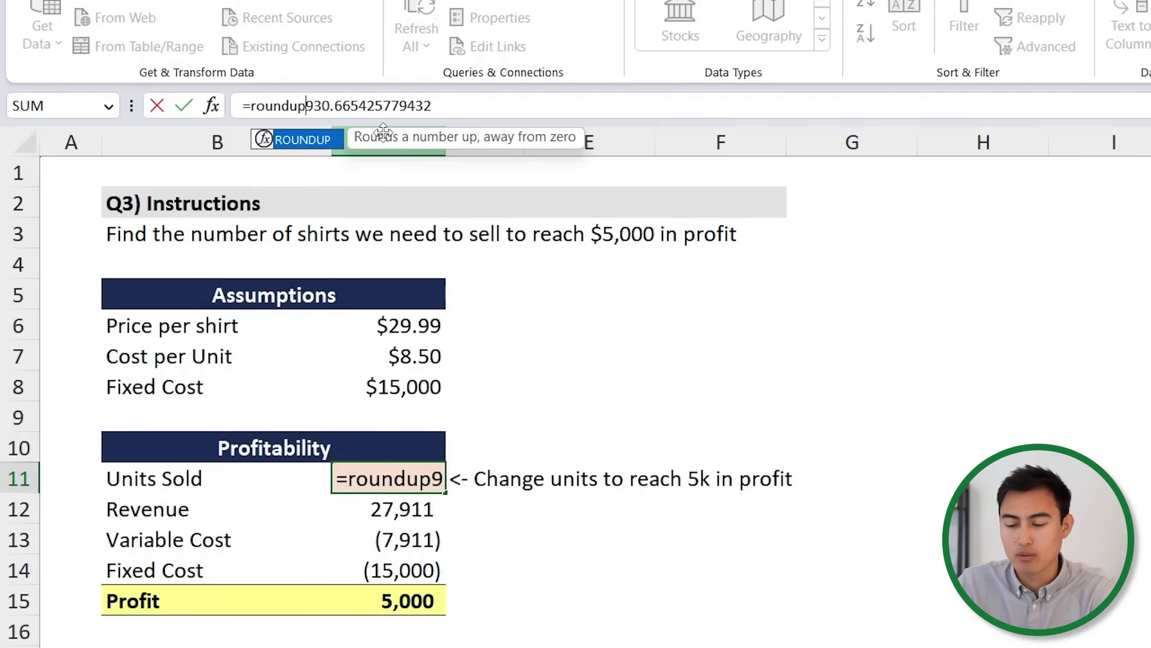
key("Tab")
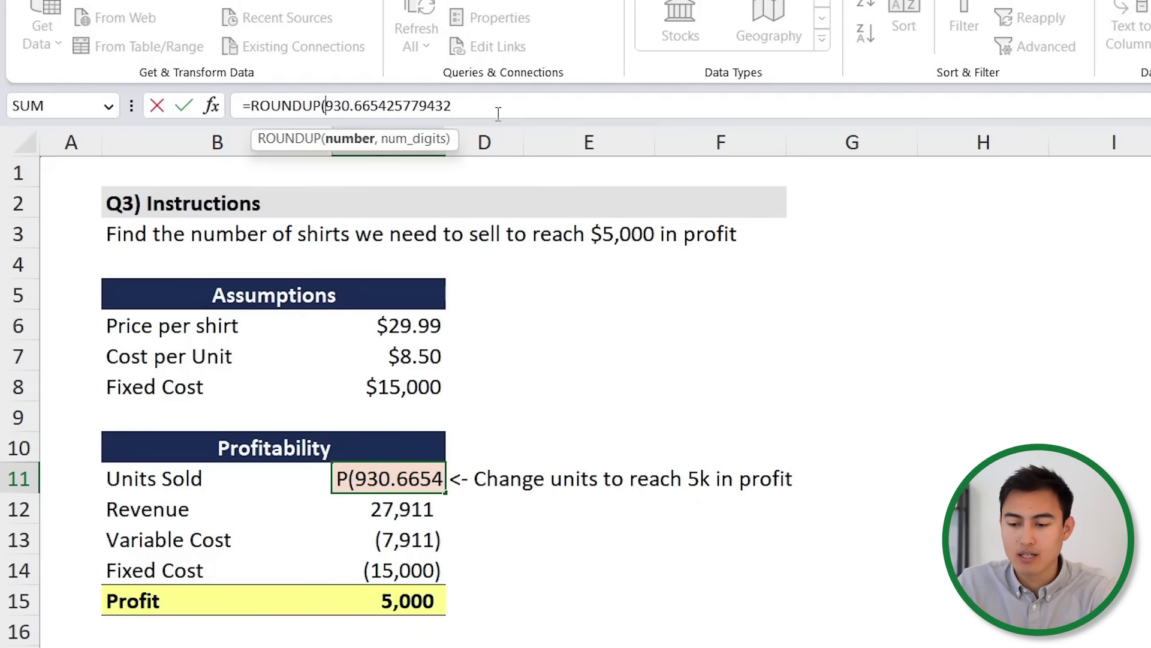
left_click(454, 108)
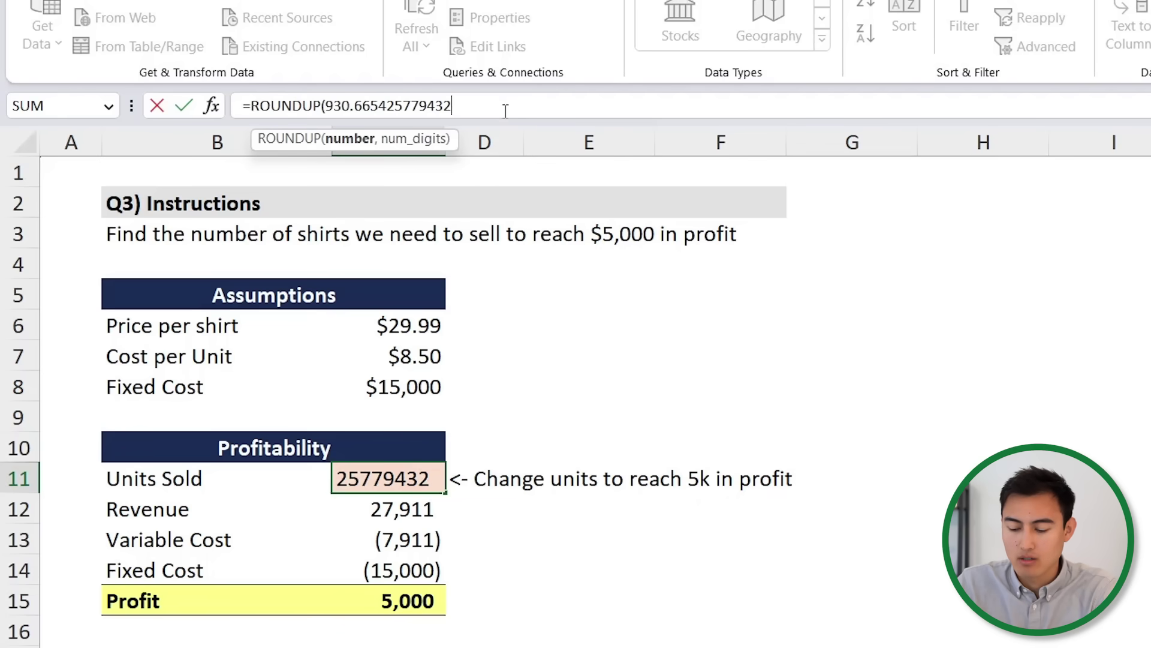
type(",")
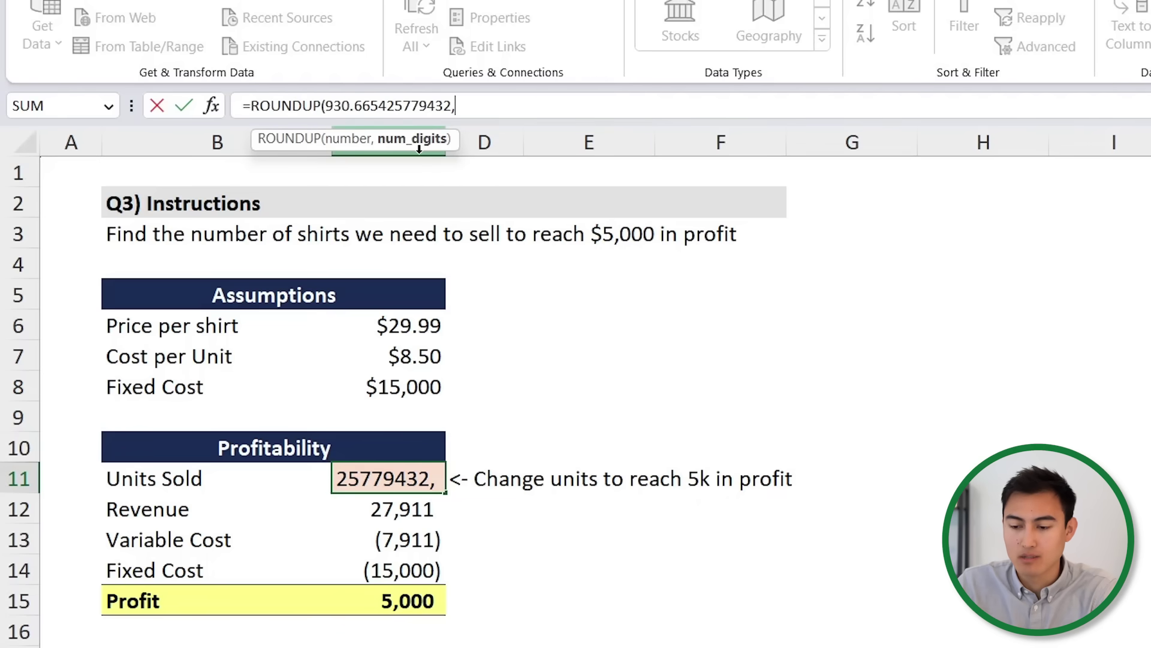
type("0")
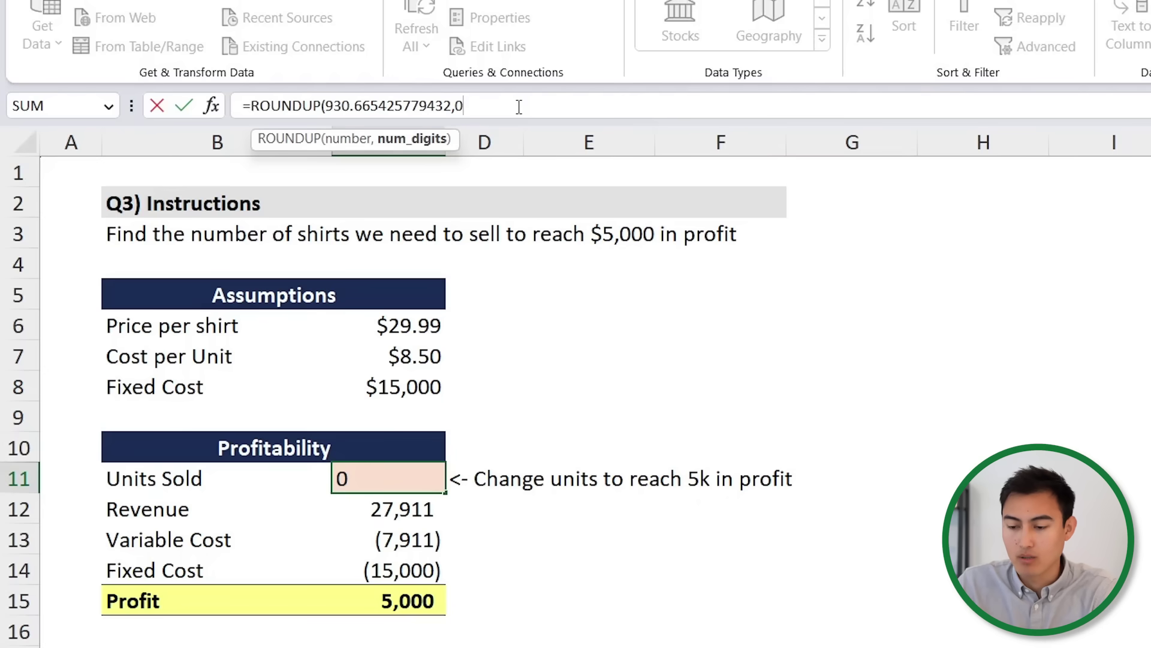
type(")")
key("Return")
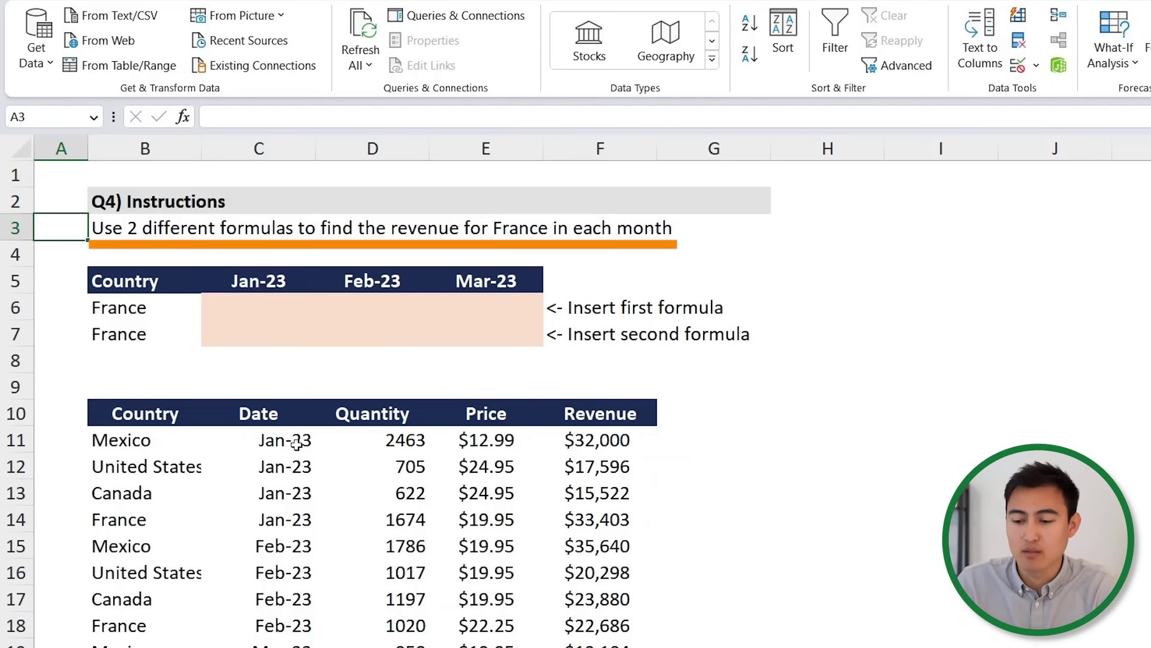
- Read the Q4 instructions and look over the two empty France month rows
key("Right")
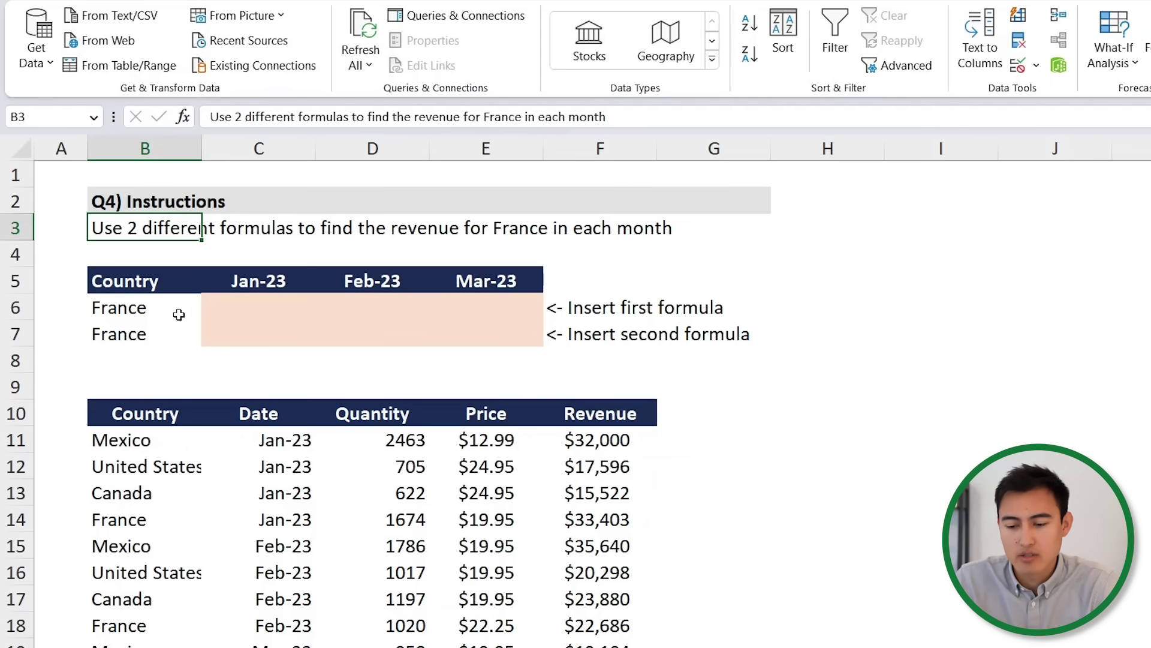
left_click(596, 307)
key("Left")
key("Left")
key("Left")
key("Left")
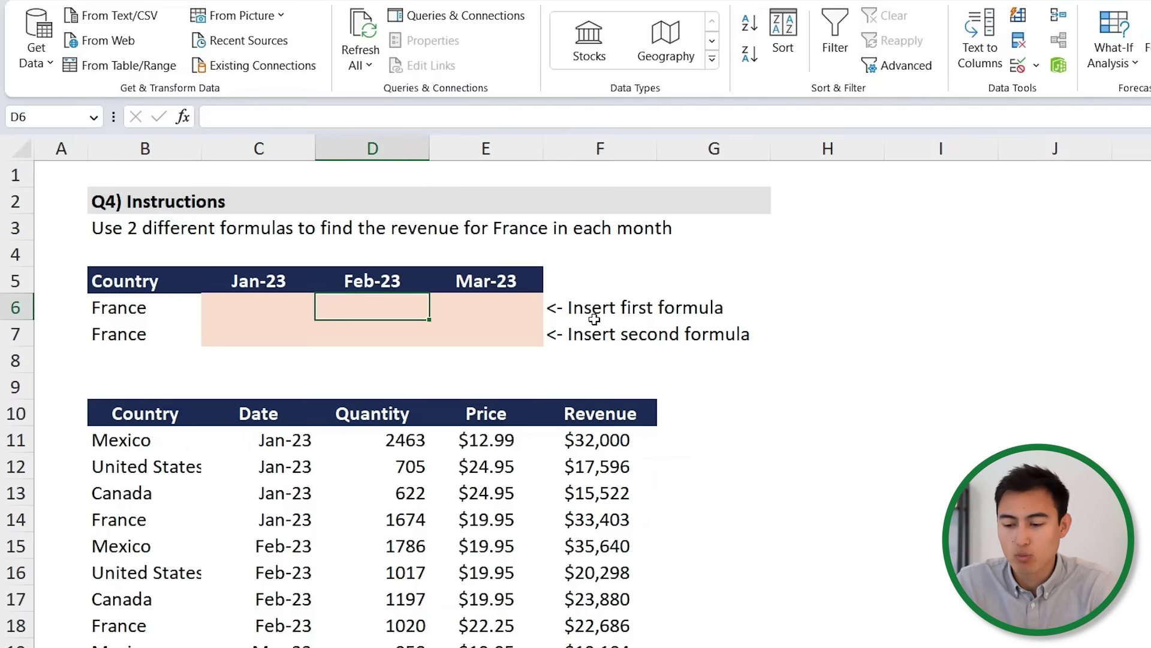
key("Right")
key("shift+Right")
key("shift+Right")
key("Down")
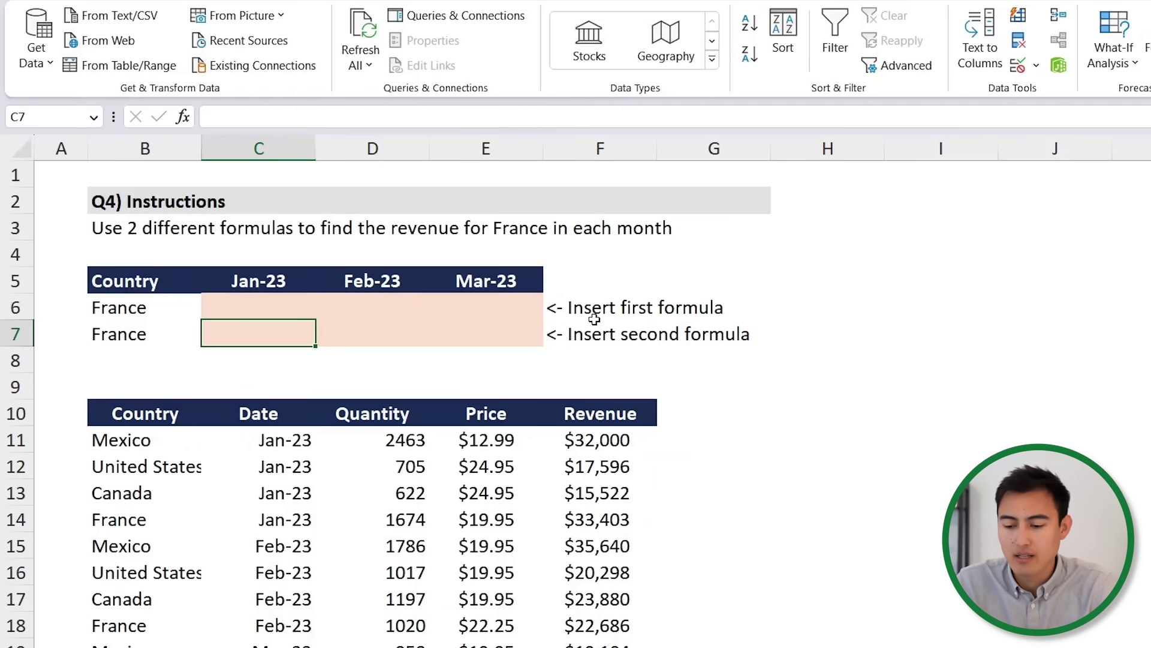
key("shift+Right")
key("shift+Right")
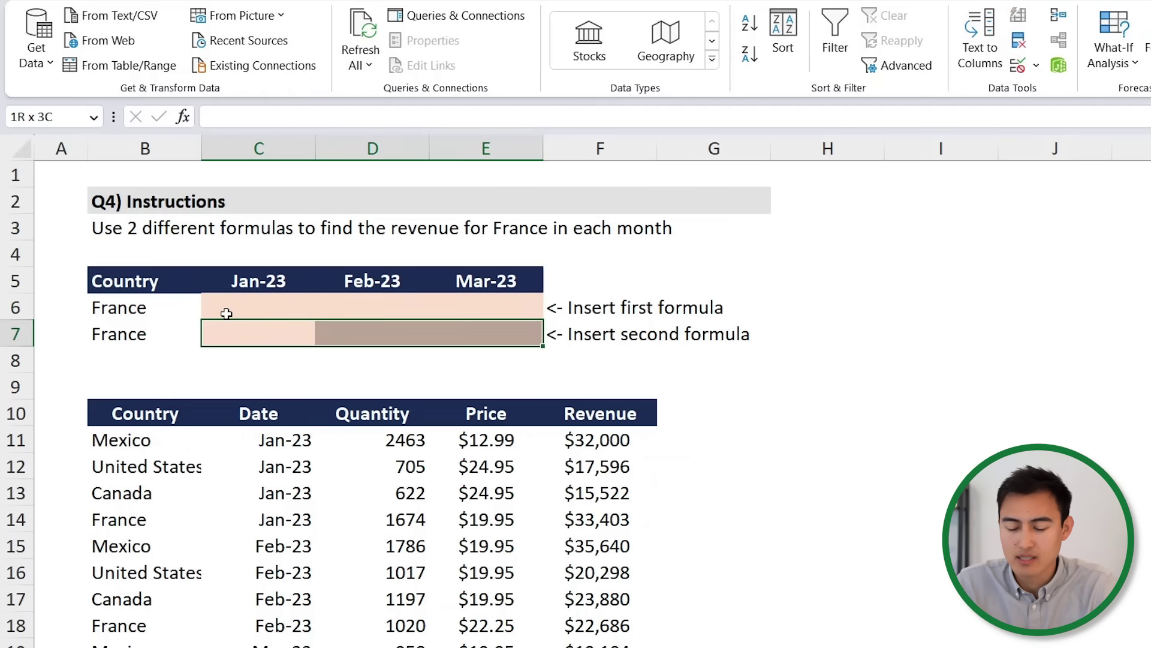
key("Up")
- Check the France label and Jan-23 header, scan the sales table B10:F22, then select C6
left_click(102, 301)
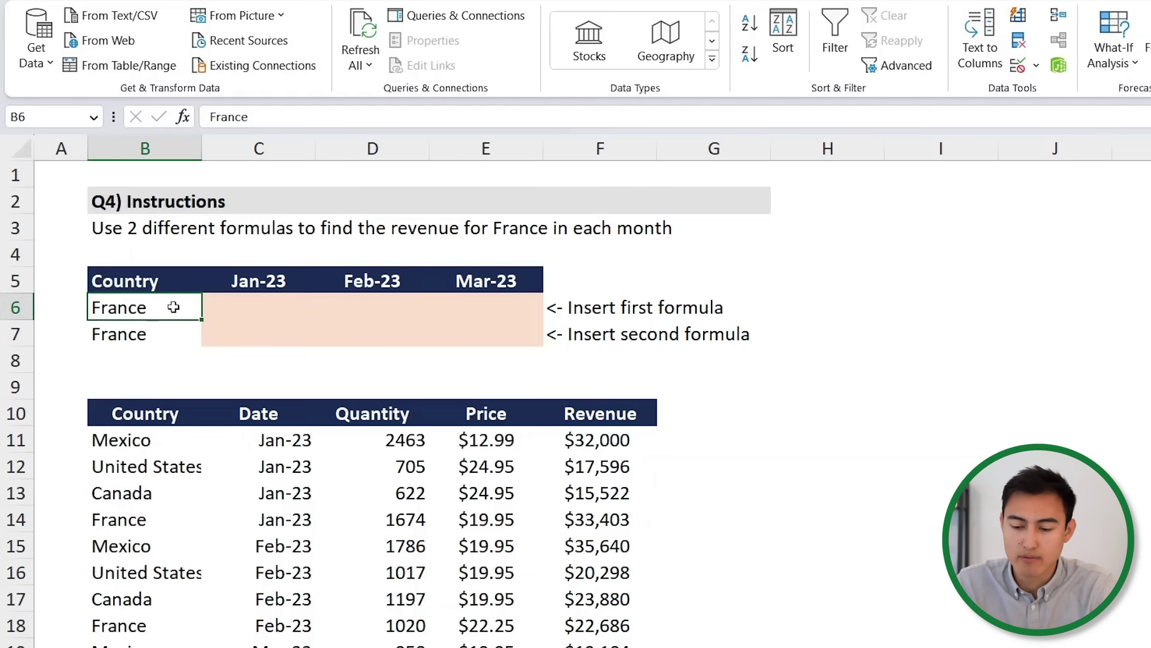
left_click(214, 277)
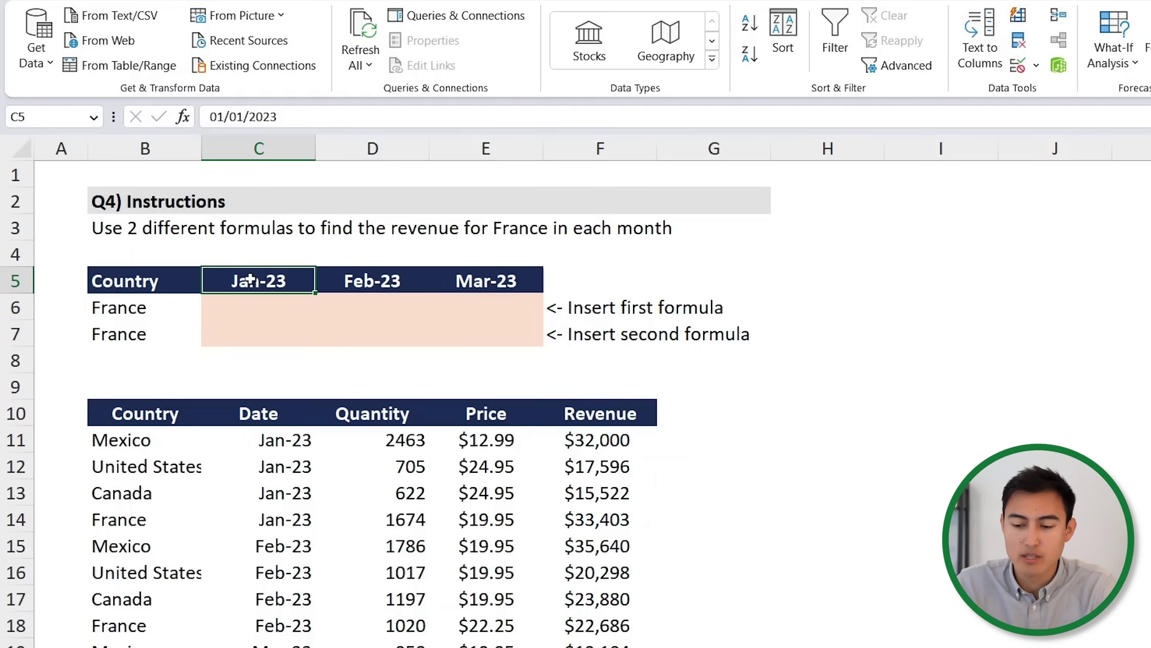
scroll(255, 281, "down", 2)
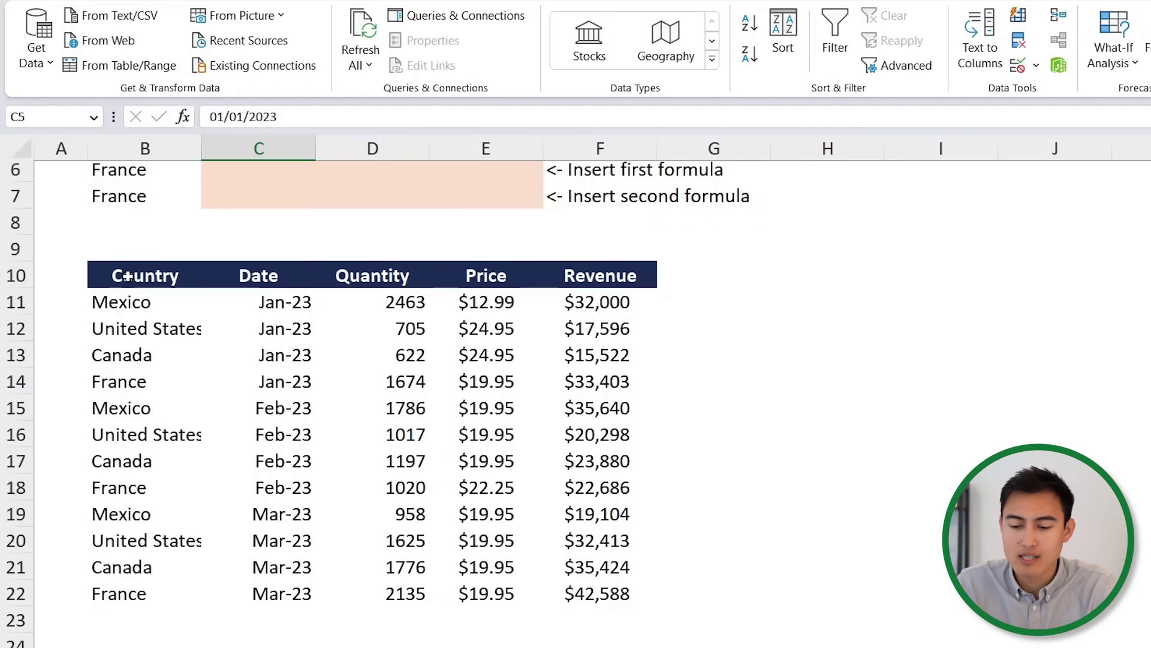
left_click_drag(128, 275, 599, 594)
scroll(360, 462, "up", 2)
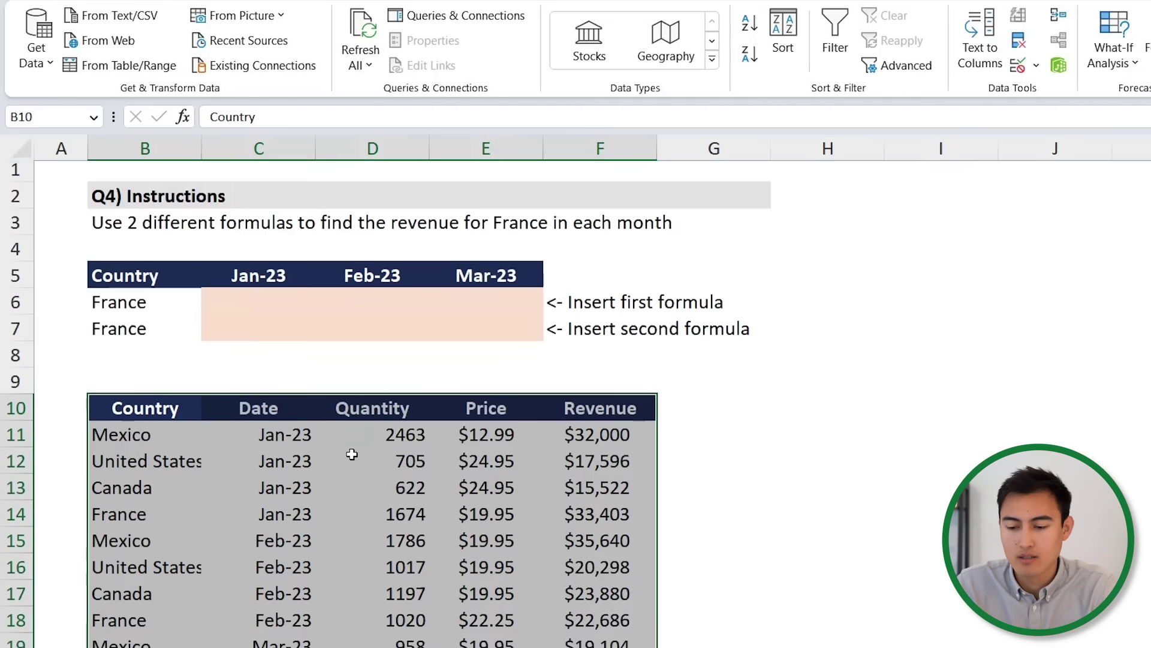
left_click(257, 305)
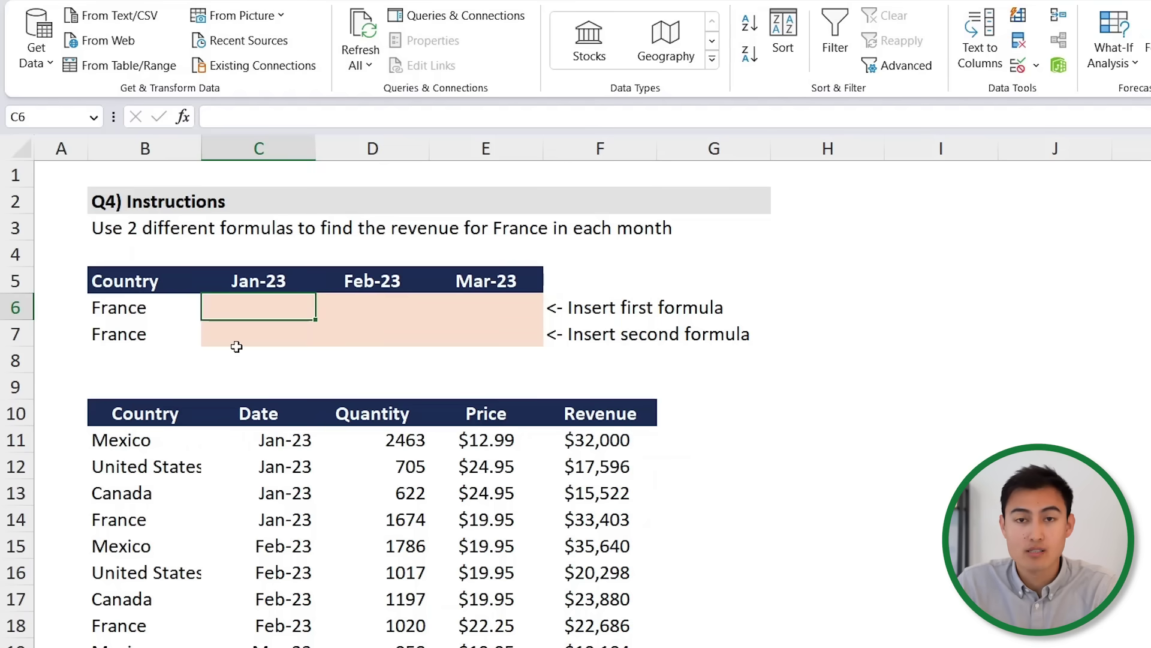
- Start a SUMIFS in C6 with the absolute sum range $F$11:$F$22
type("=sumifs")
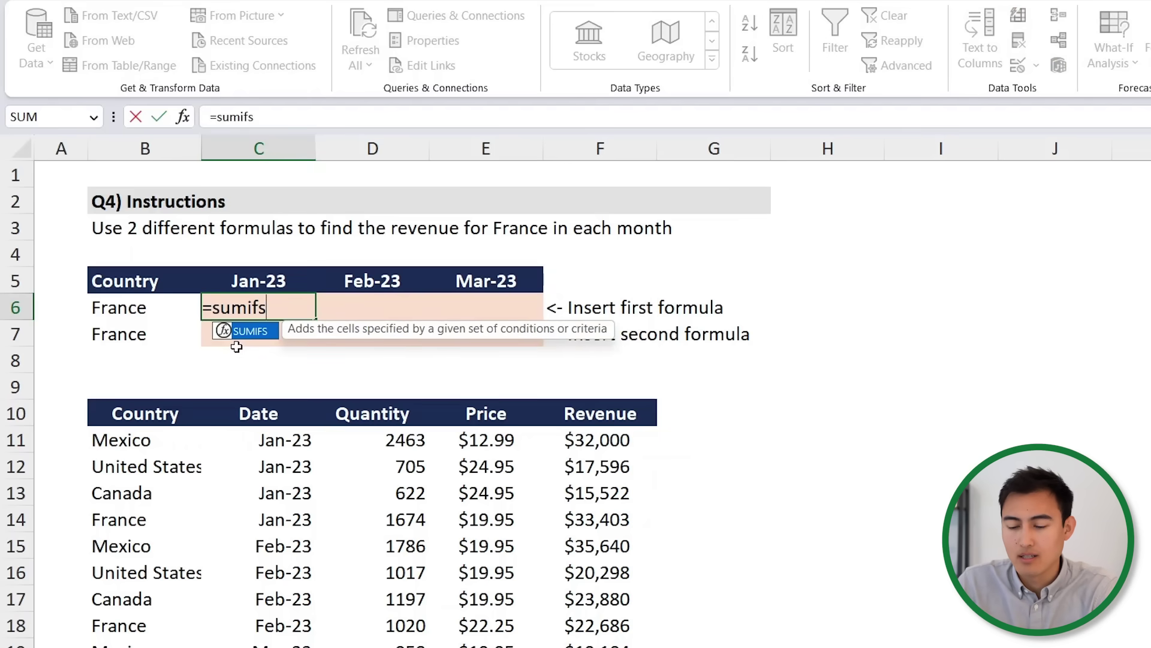
key("Tab")
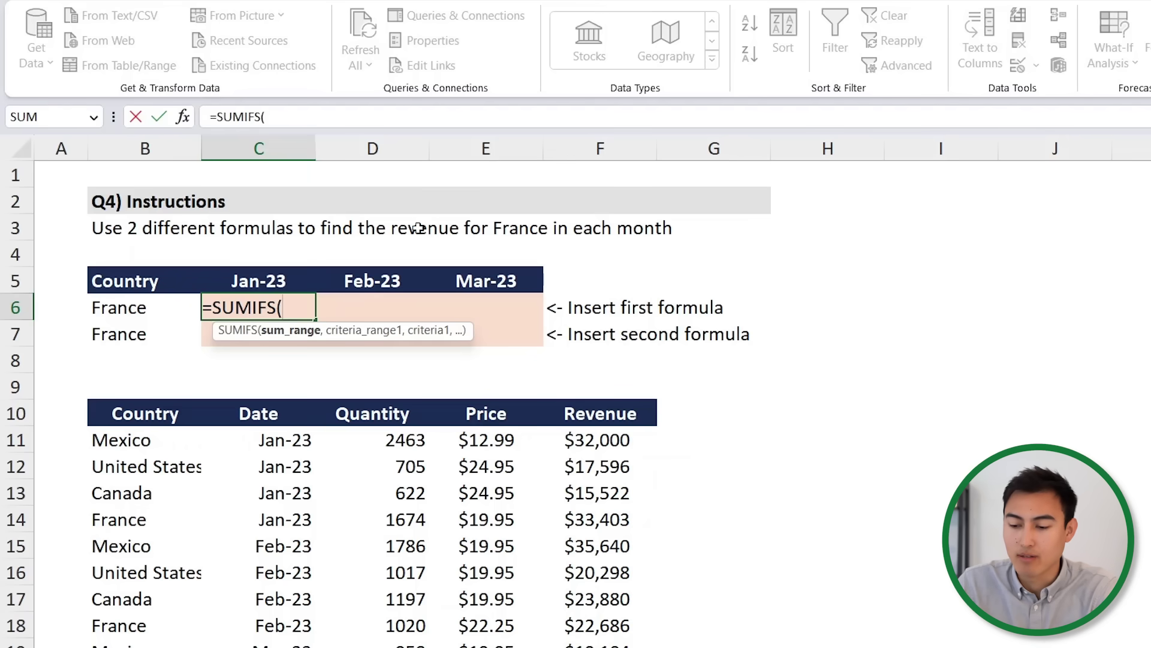
left_click(623, 450)
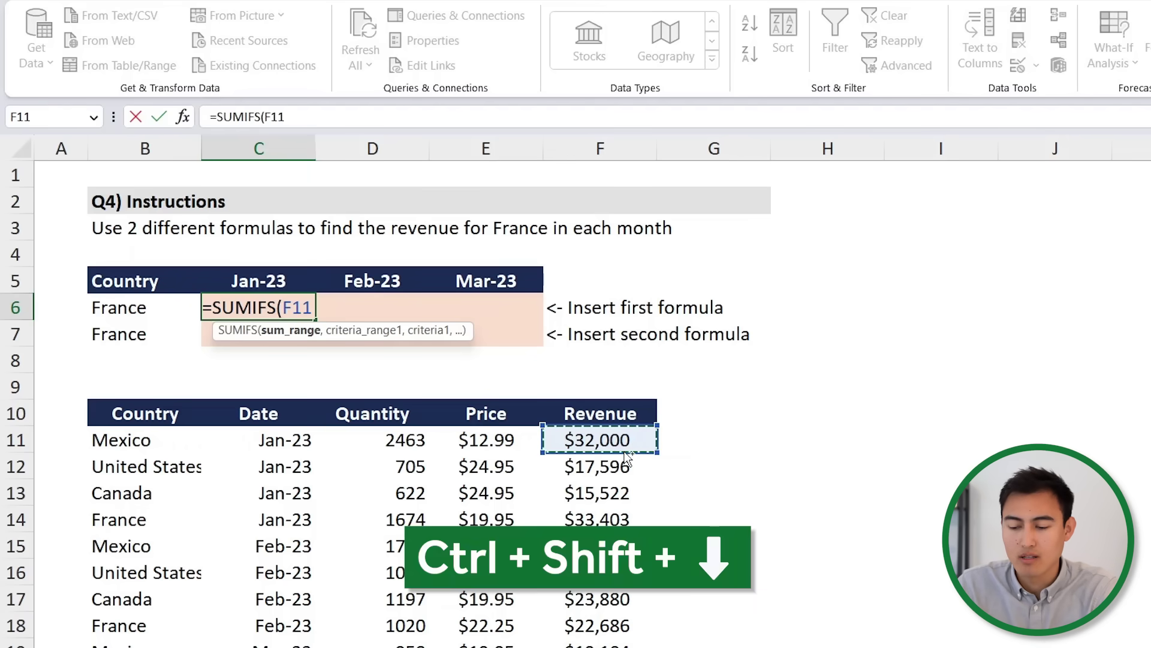
key("ctrl+shift+Down")
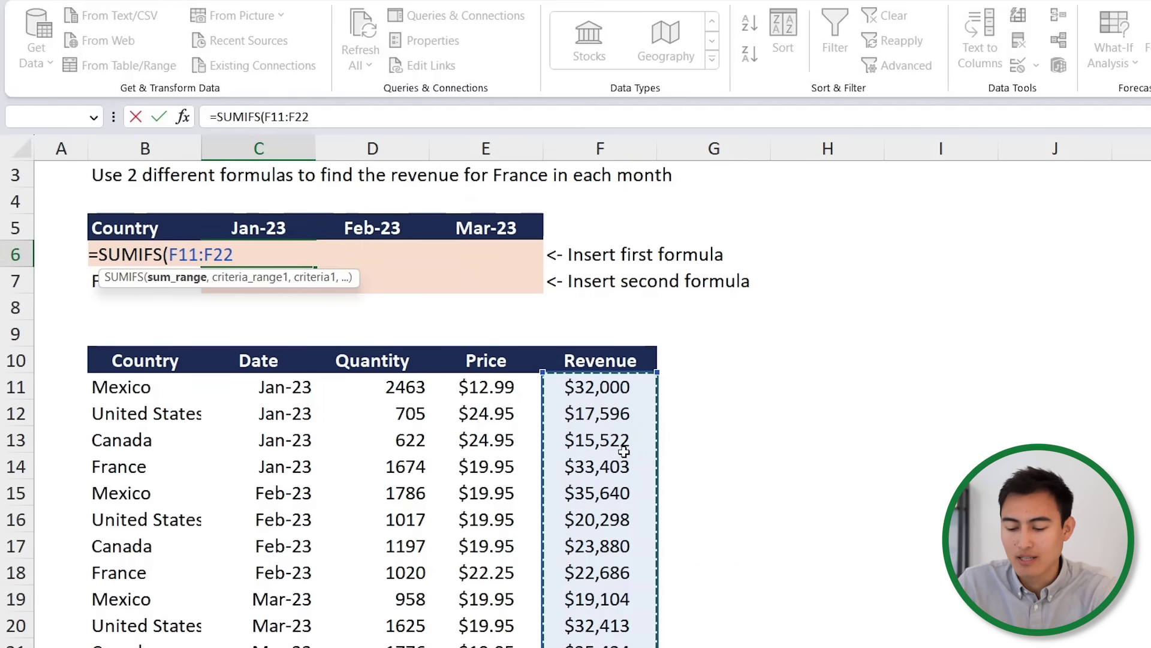
key("F4")
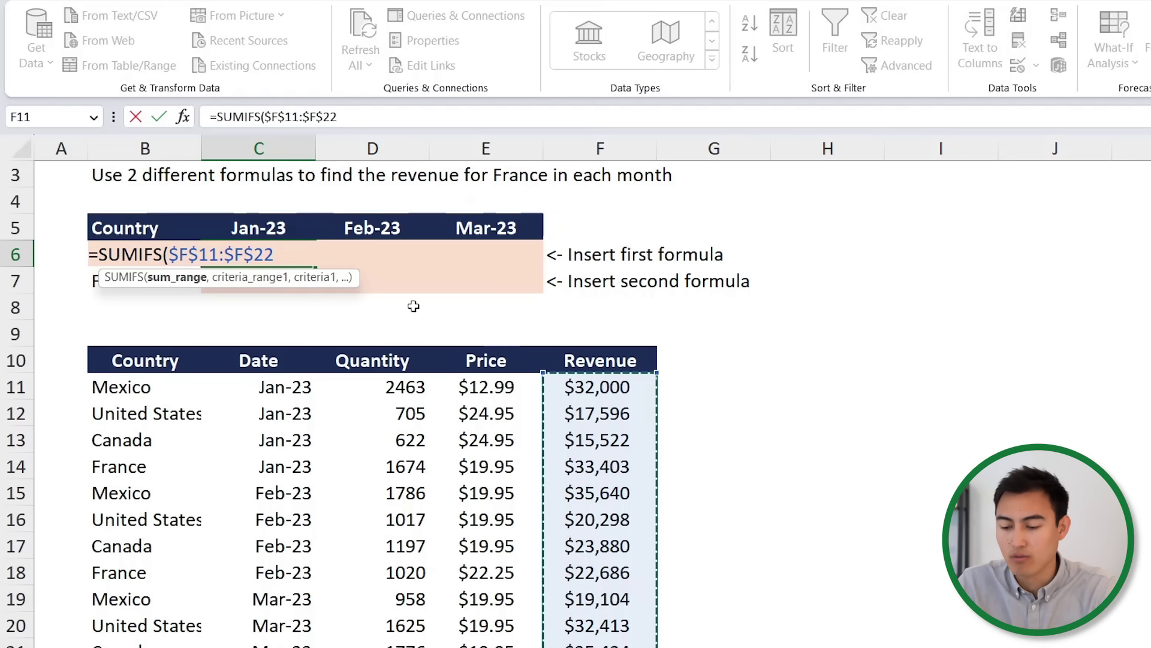
type(",")
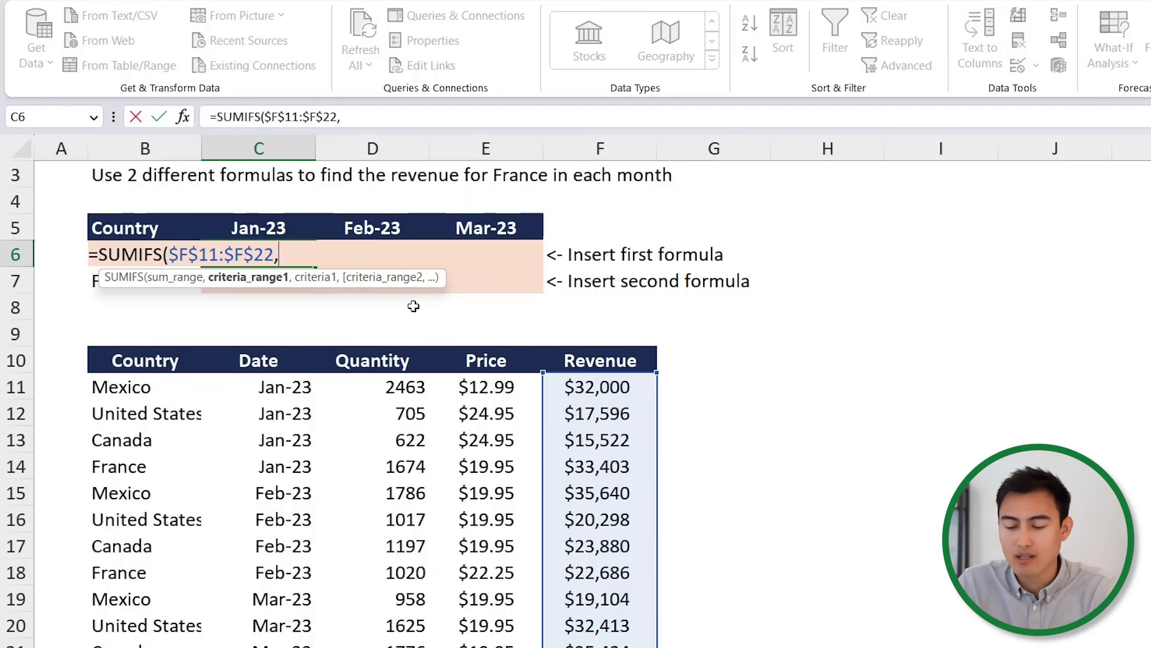
- Add the country criteria range $B$11:$B$22 with the column-locked criterion $B6
left_click(150, 389)
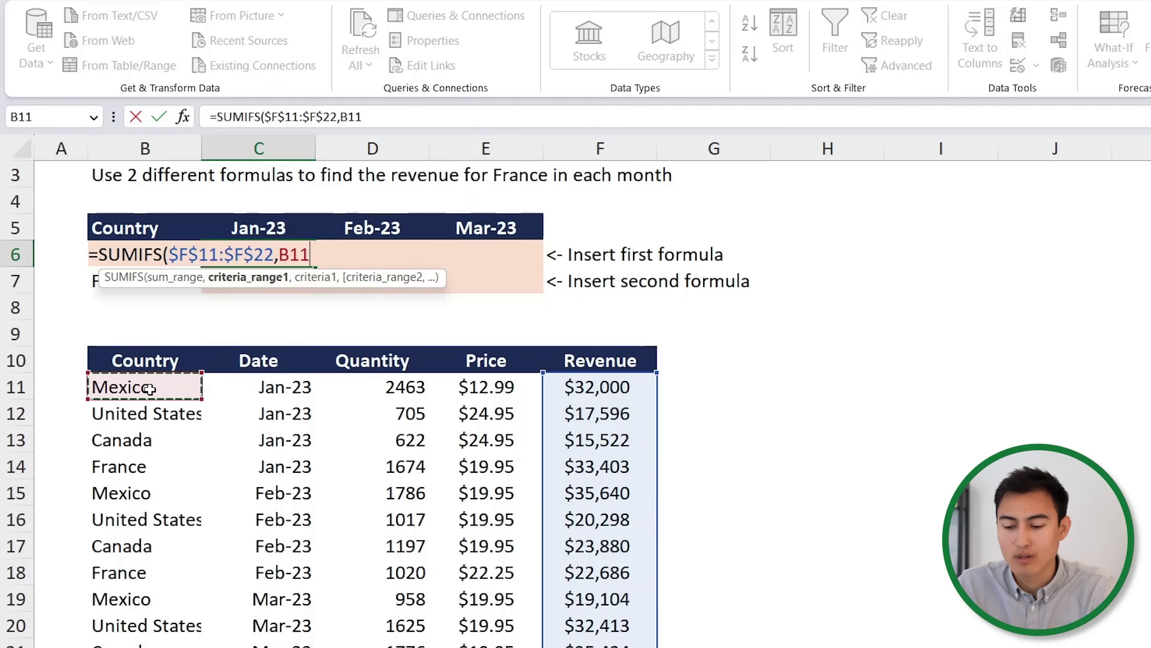
key("ctrl+shift+Down")
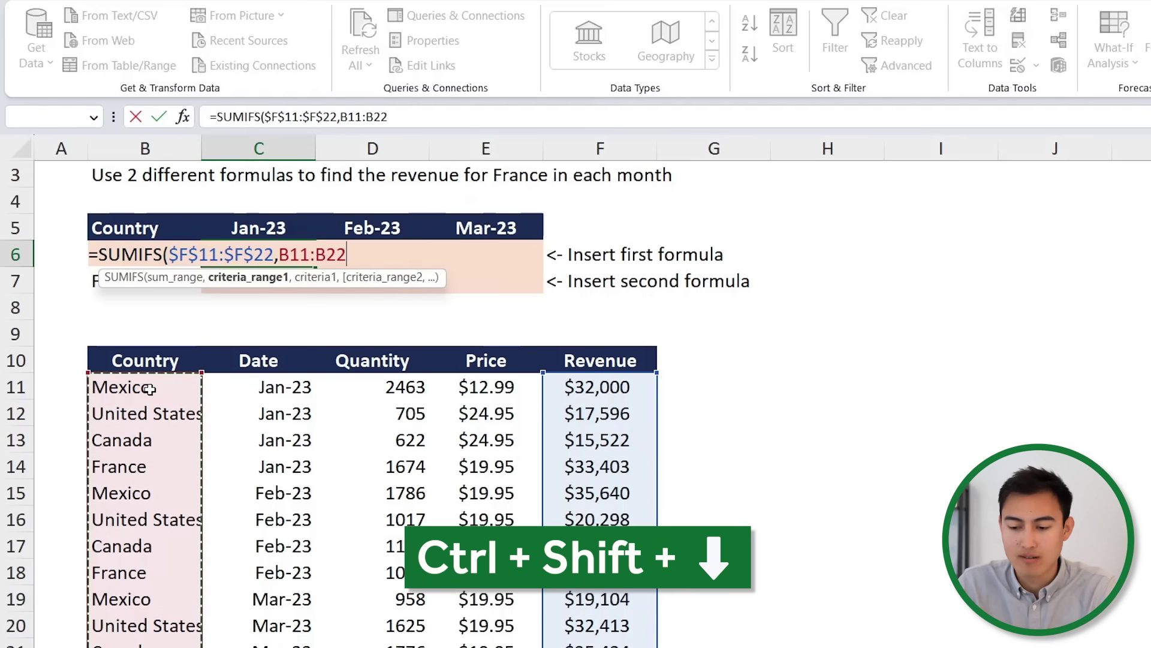
key("F4")
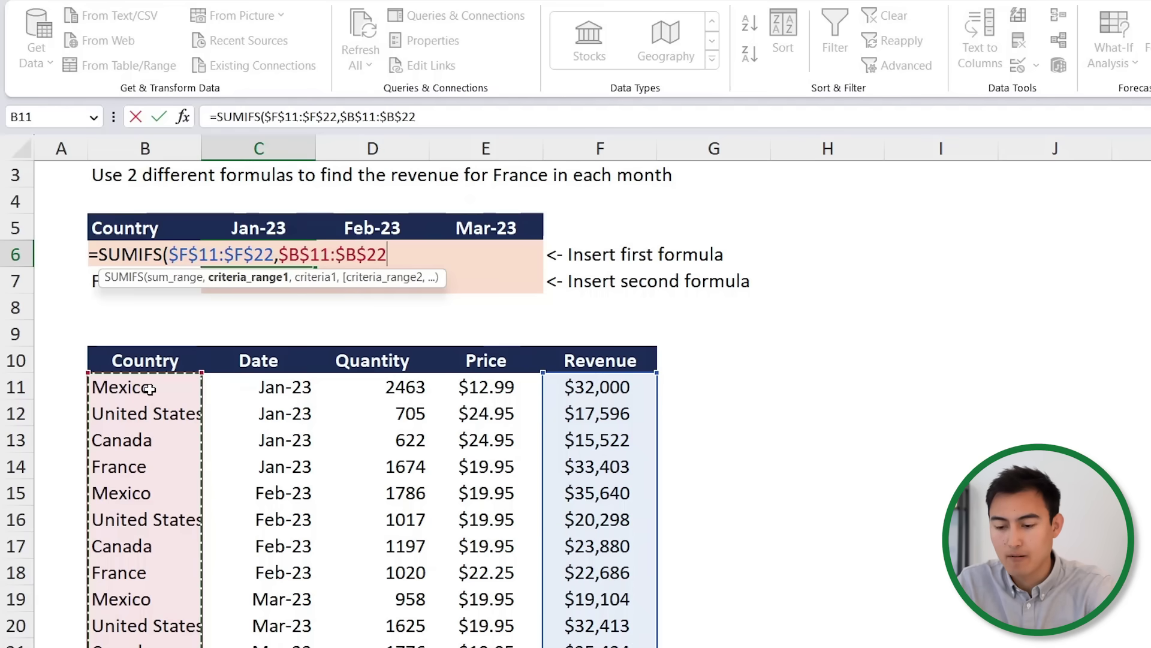
type(",")
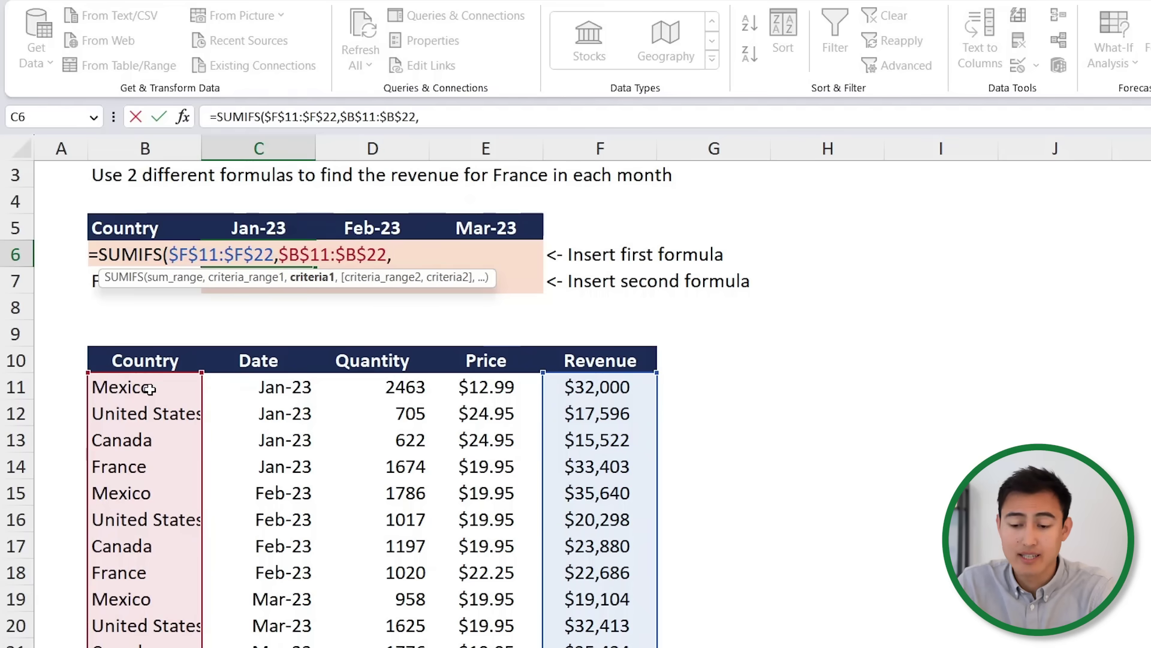
left_click(97, 254)
left_click(60, 258)
left_click(96, 246)
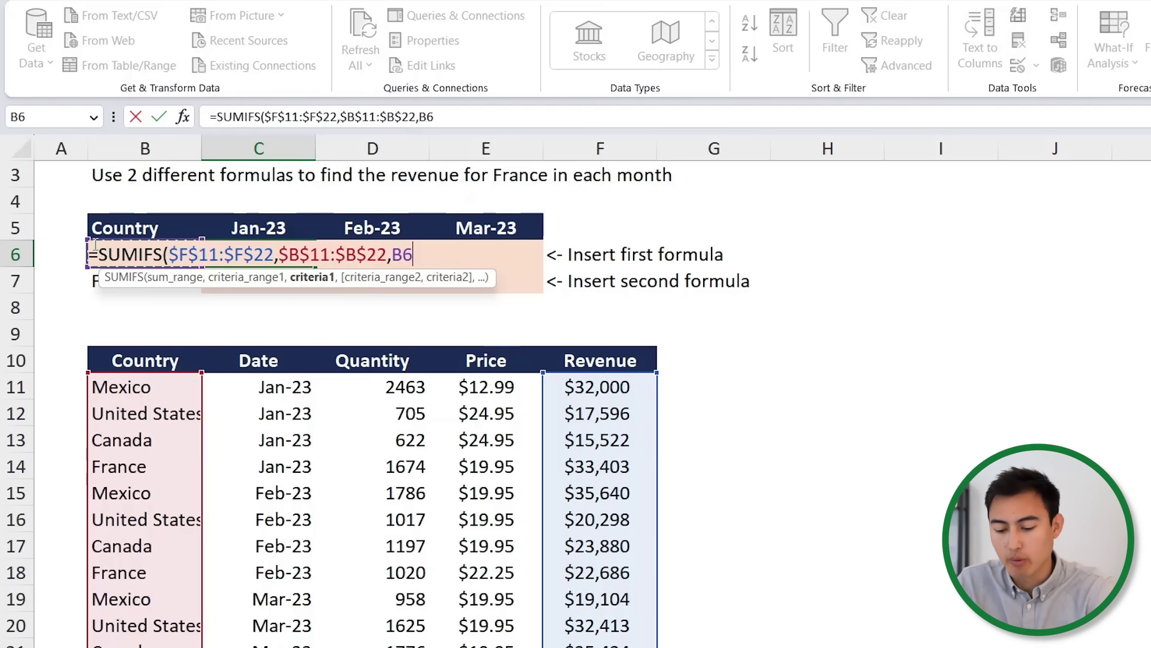
key("F4")
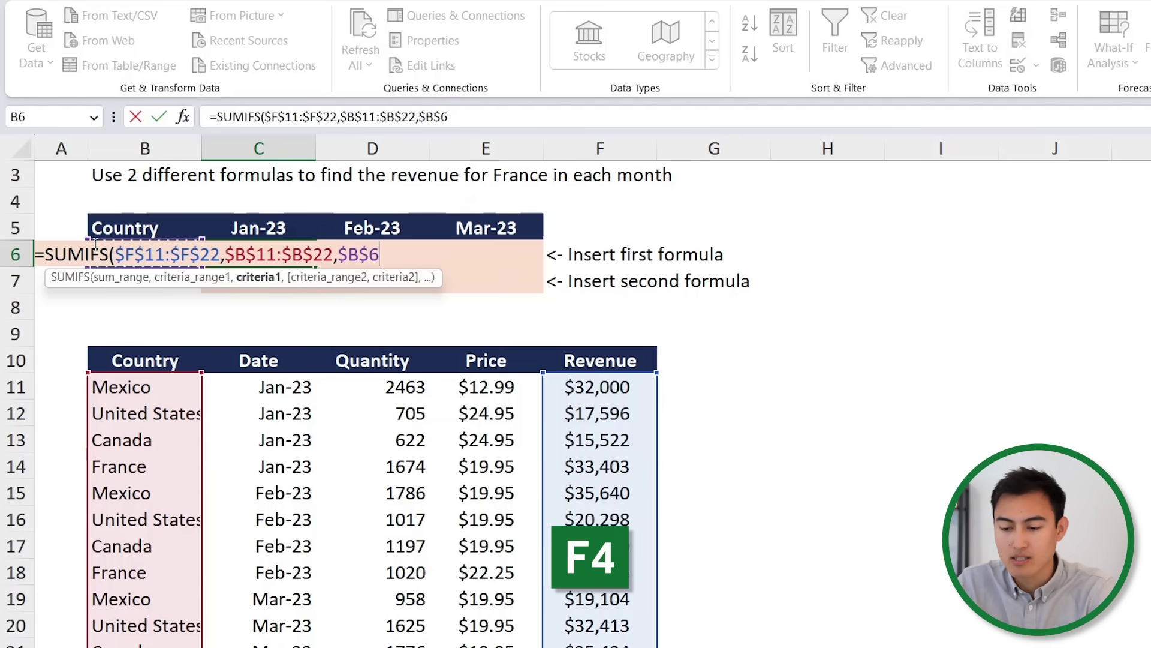
key("F4")
key("F4")
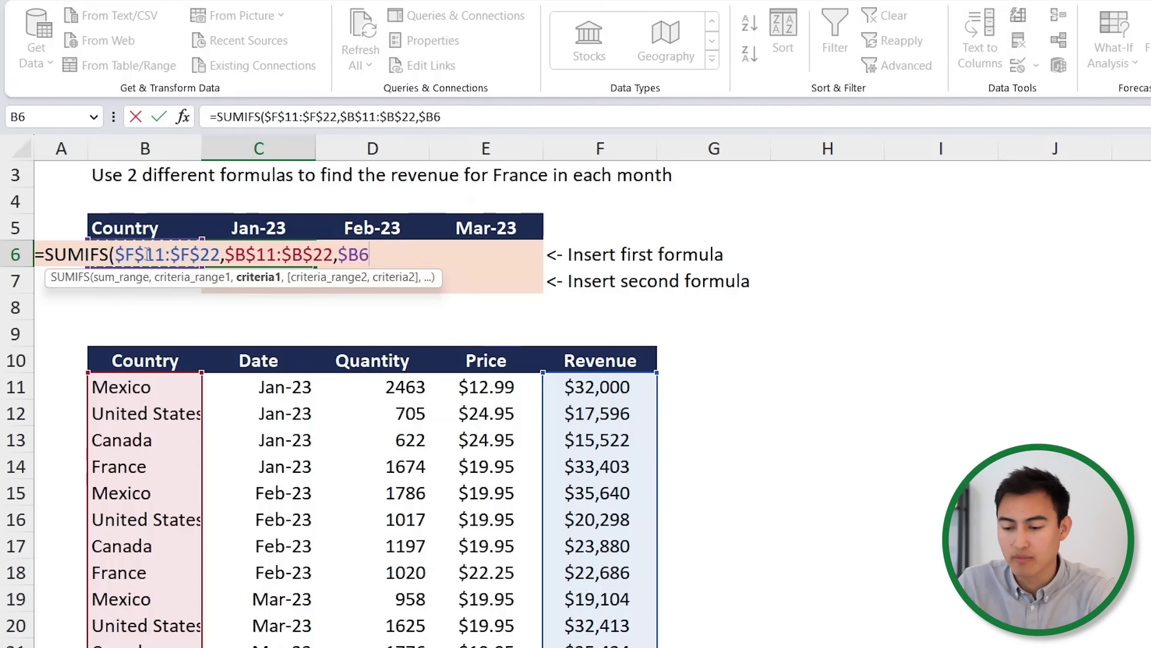
- Add the date criteria range $C$11:$C$22 with criterion C5 and enter the formula, giving $33,403
type(",")
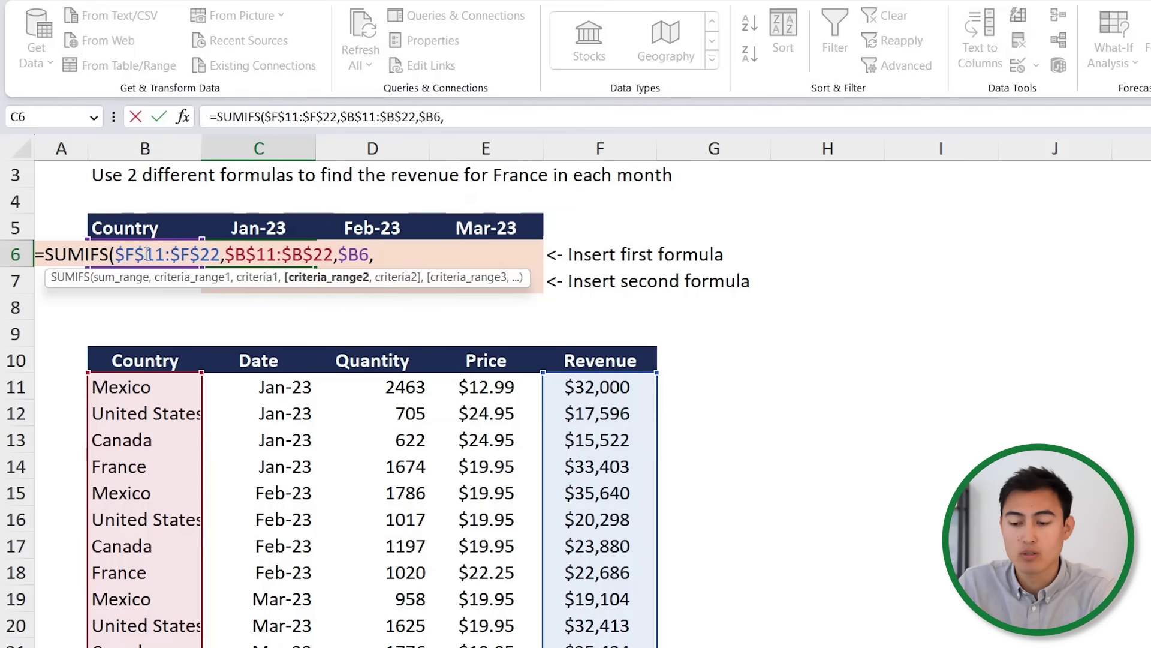
left_click(253, 390)
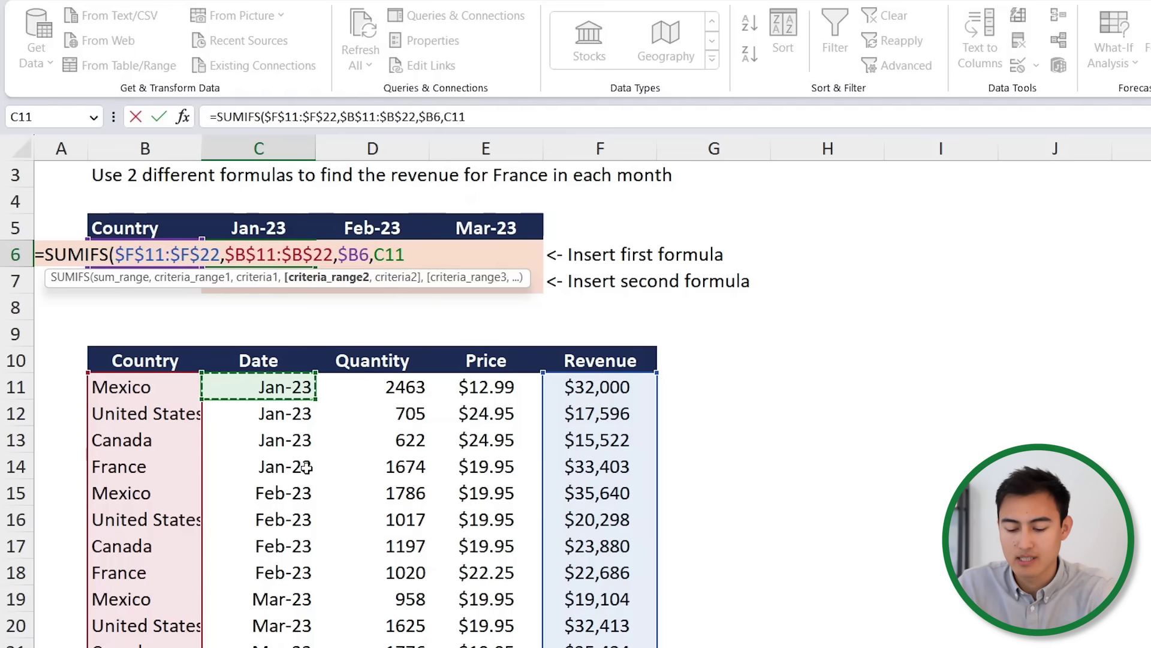
key("ctrl+shift+Down")
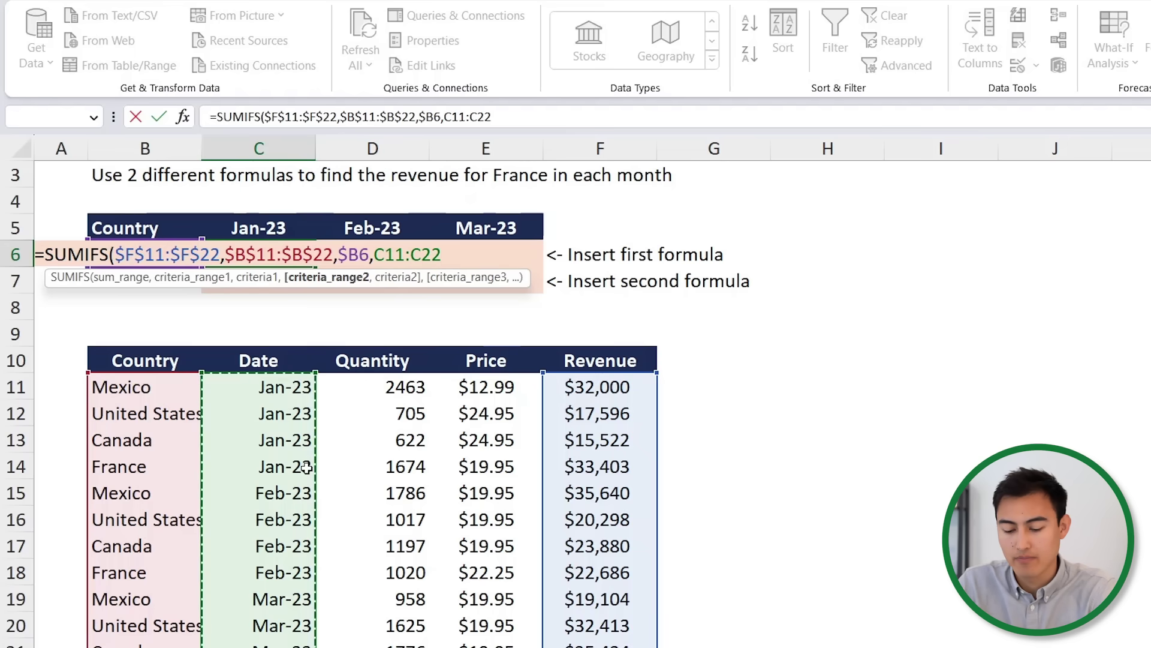
key("F4")
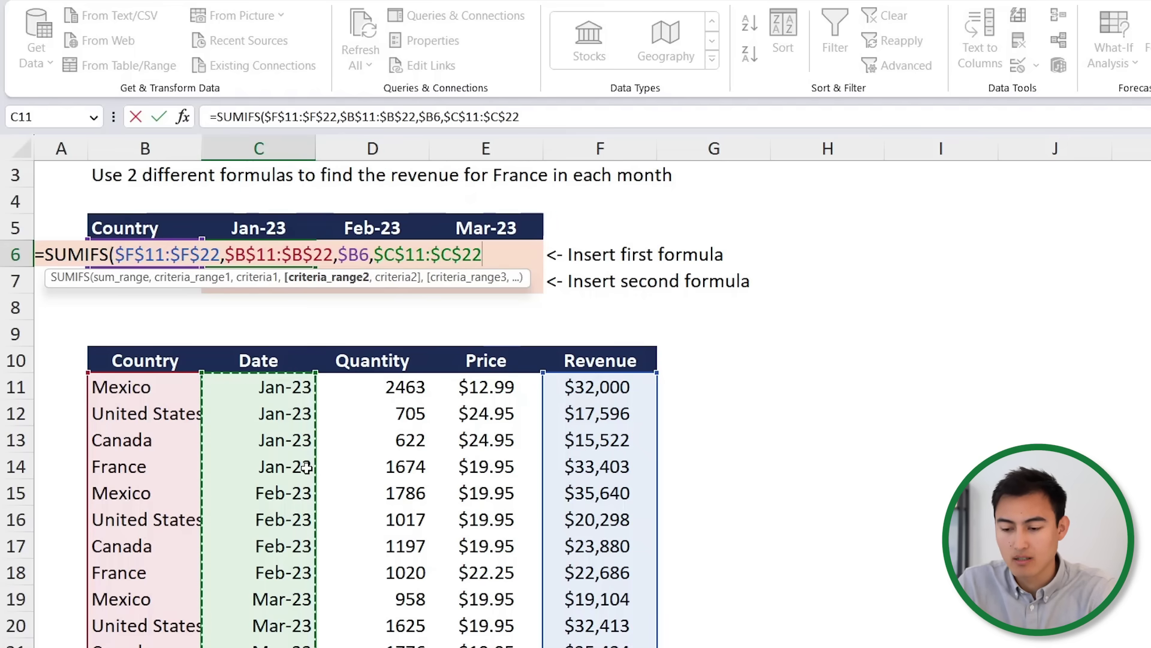
type(",")
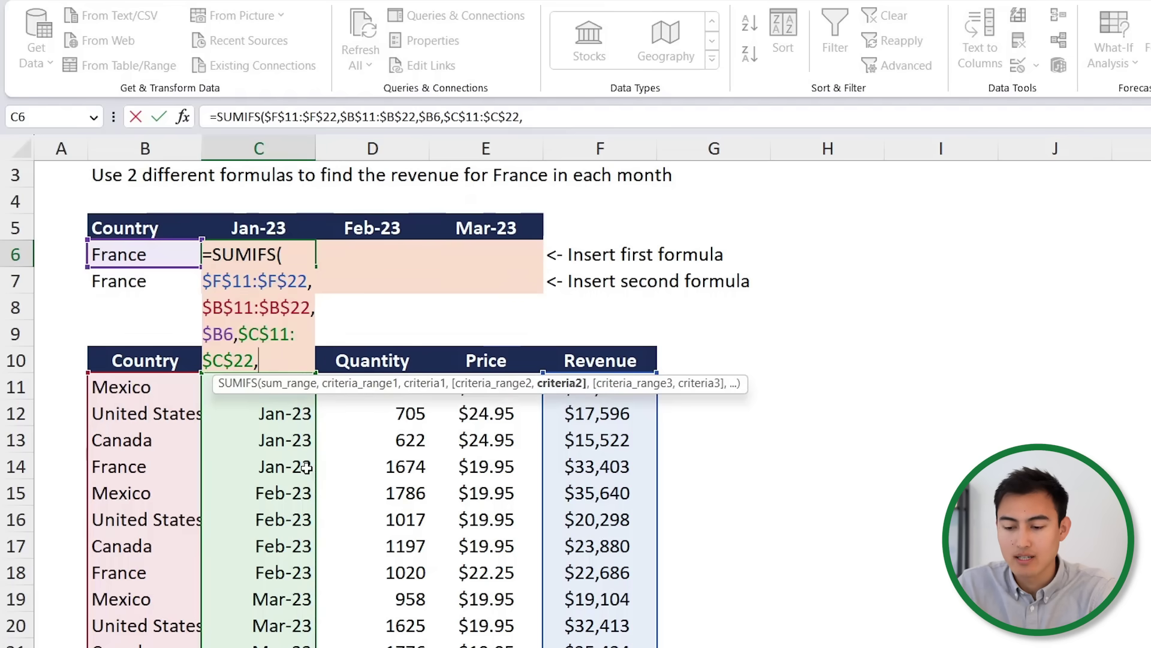
left_click(254, 227)
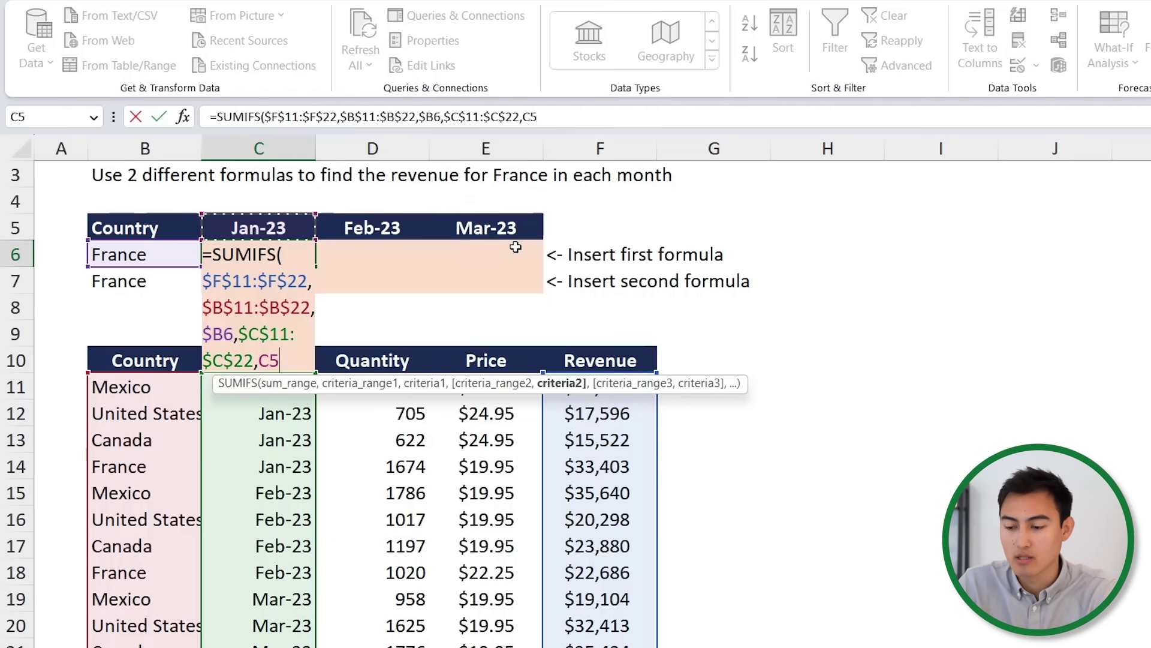
type(")")
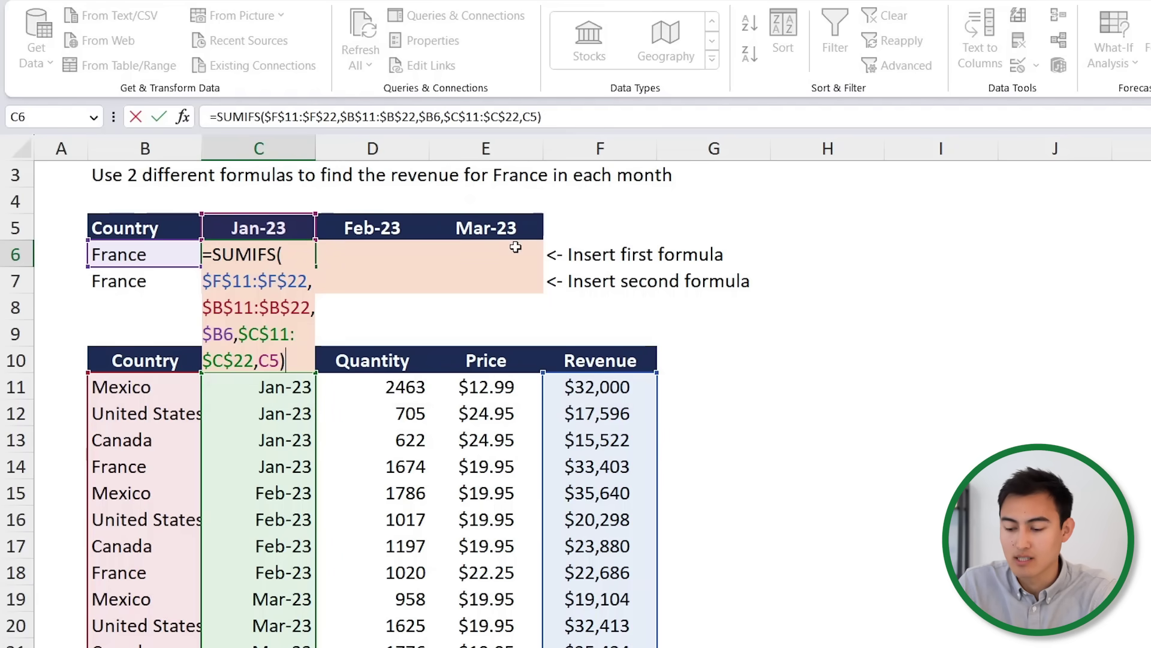
key("Return")
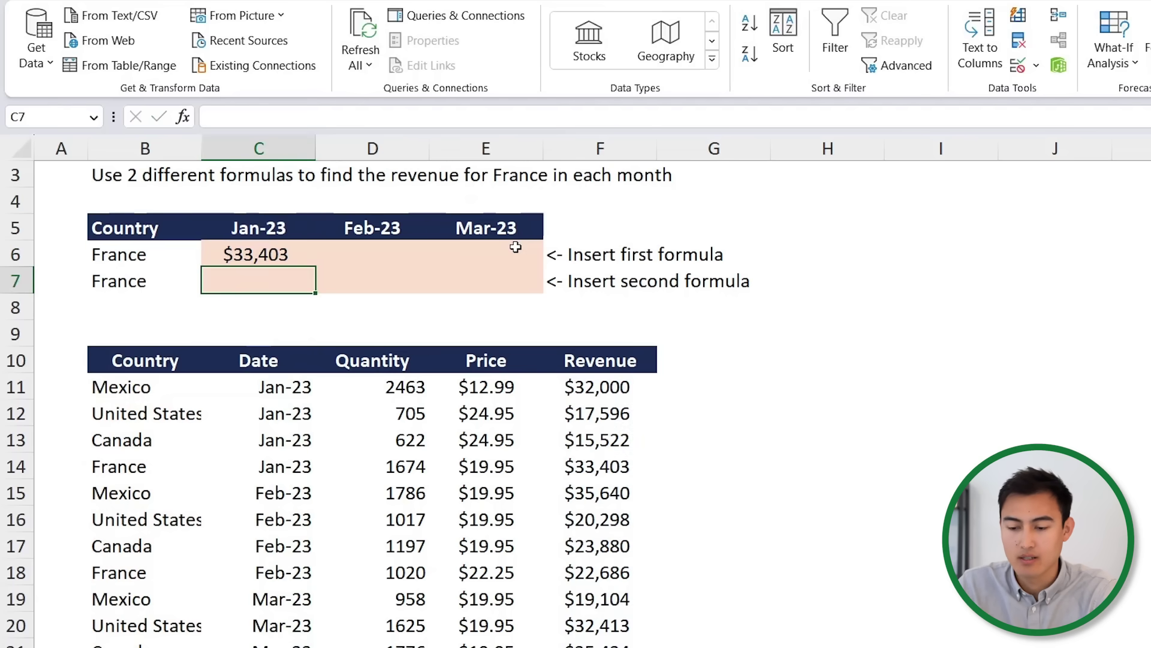
- Fill the C6 SUMIFS right to Feb-23 and Mar-23 ($22,686, $42,588) and check E6's formula
left_click(307, 251)
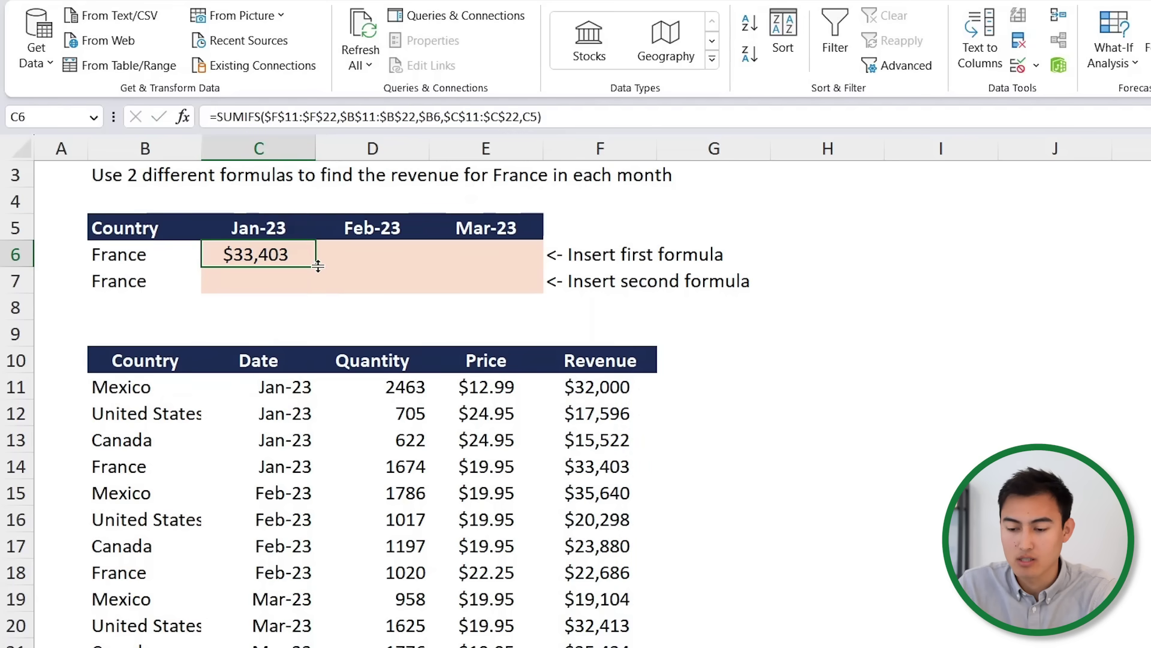
key("shift+Right")
key("shift+Right")
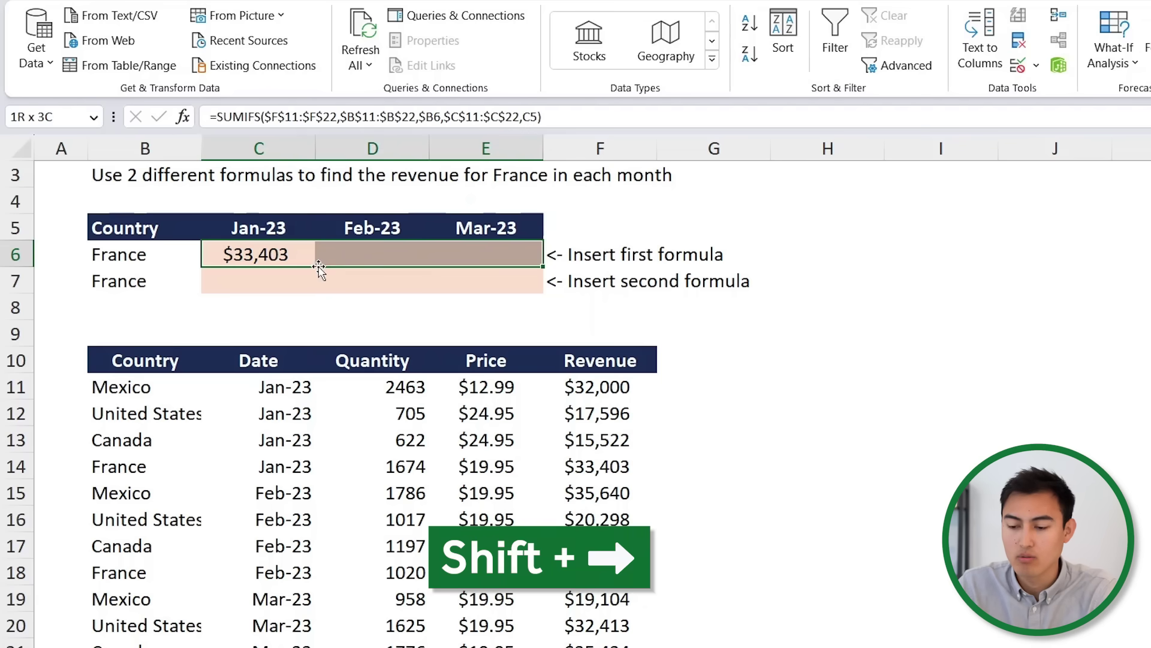
key("ctrl+r")
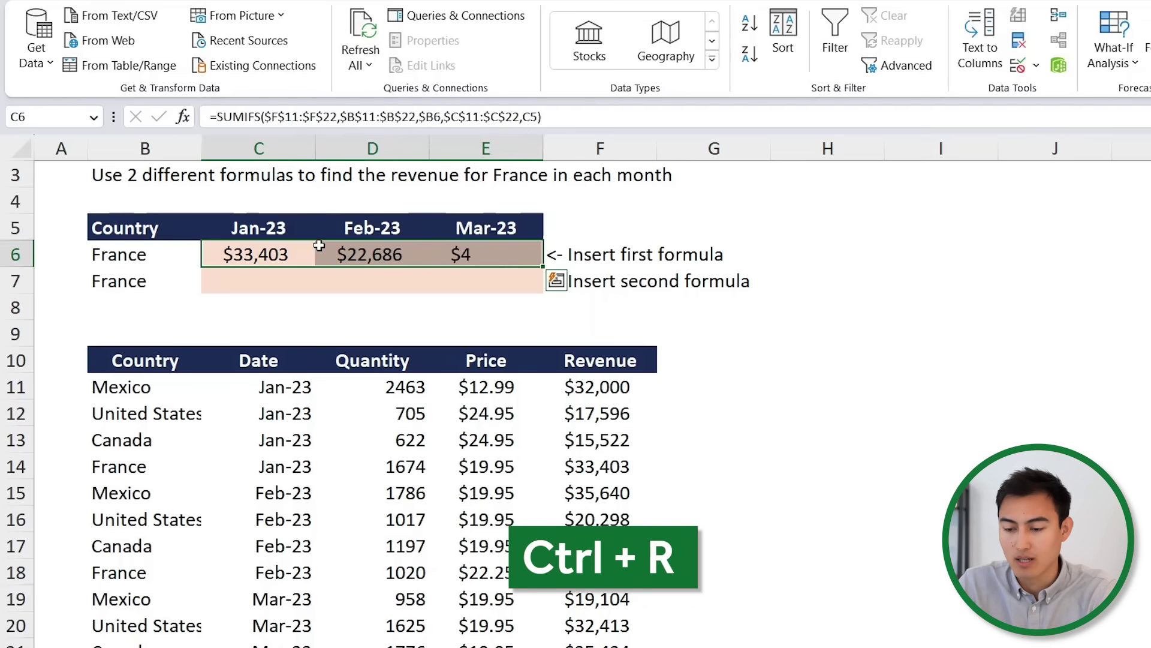
key("Right")
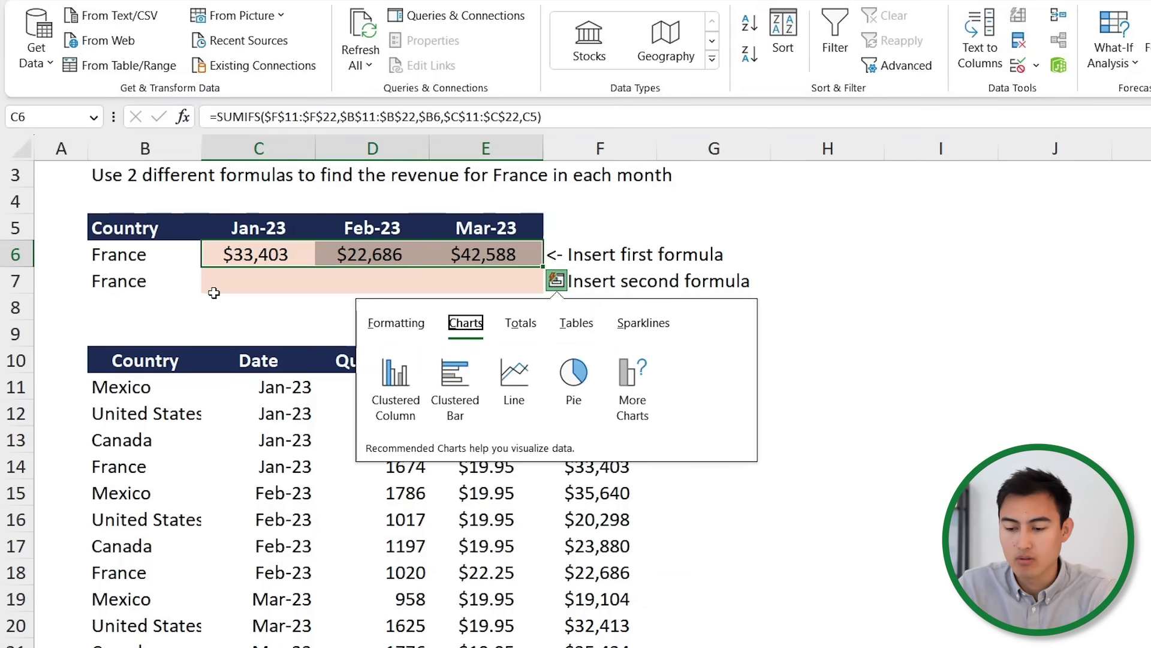
left_click(215, 288)
key("Up")
key("Right")
key("Right")
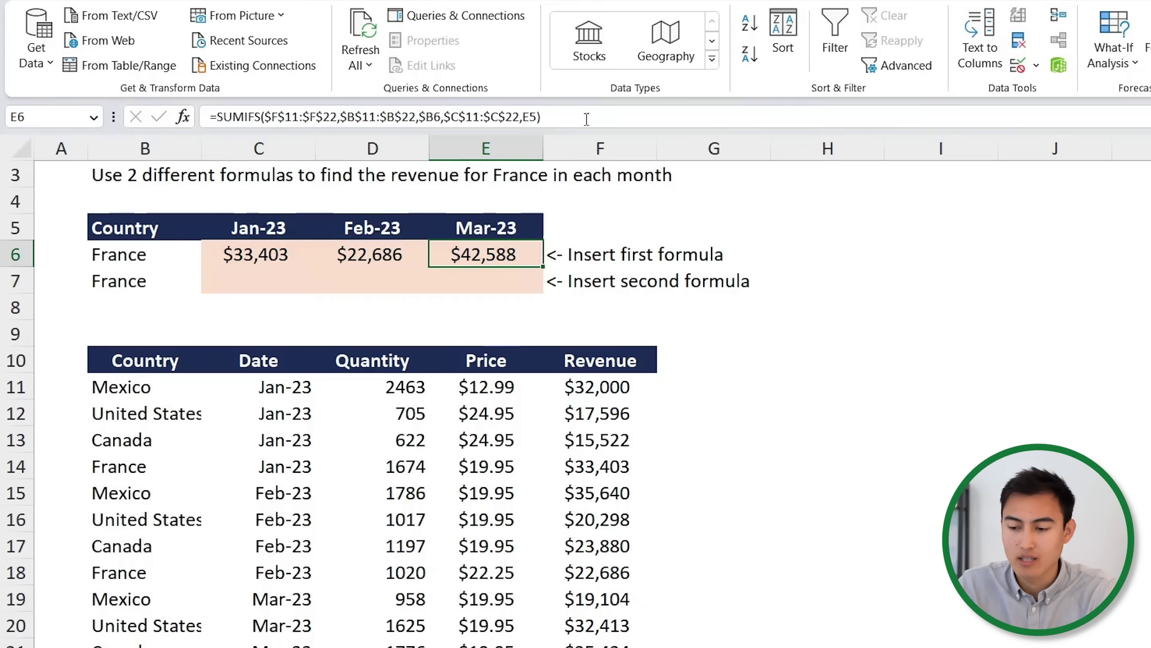
left_click(587, 118)
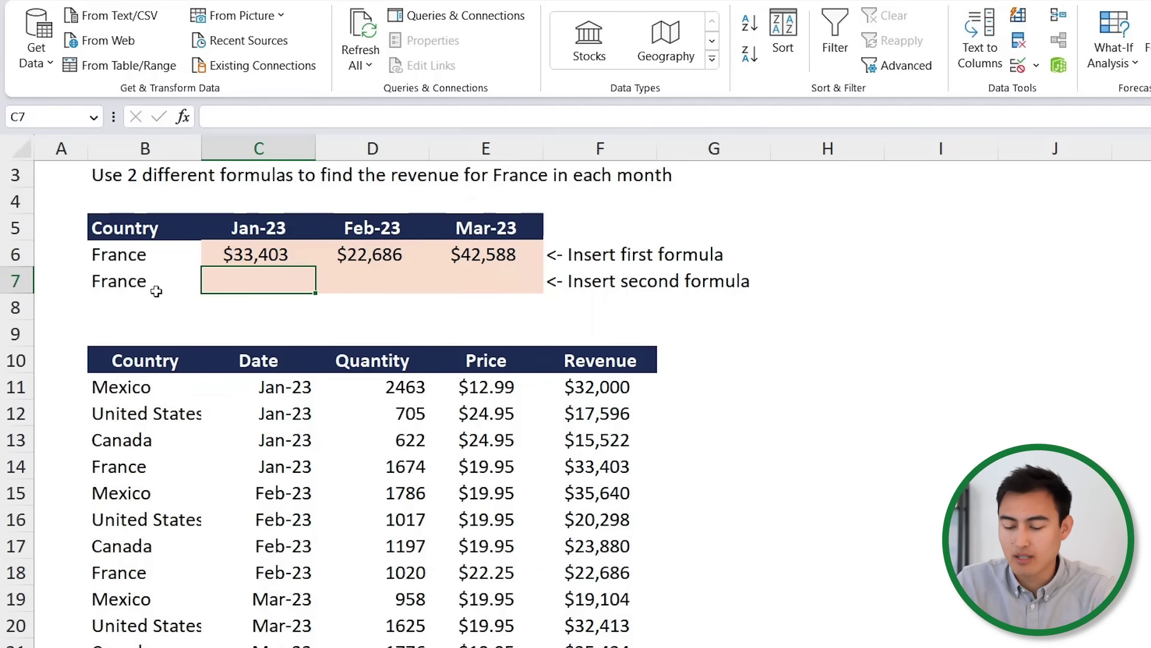
- Start an XLOOKUP in C7 that looks up $B7 in $B$11:$B$22
type("=")
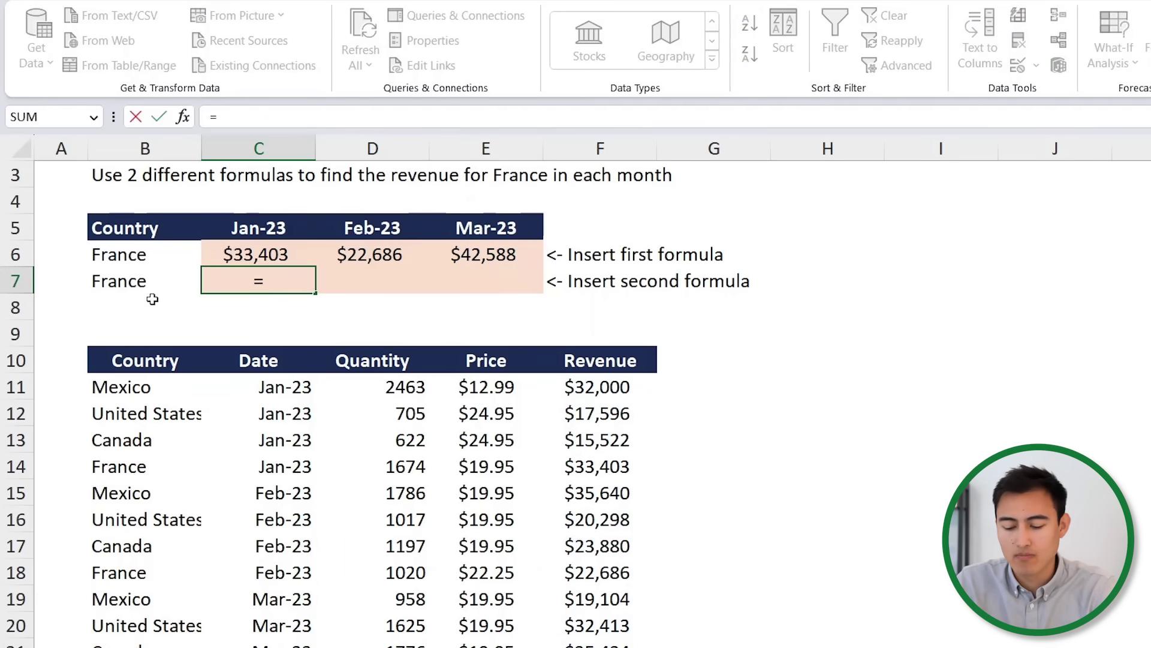
type("xlo")
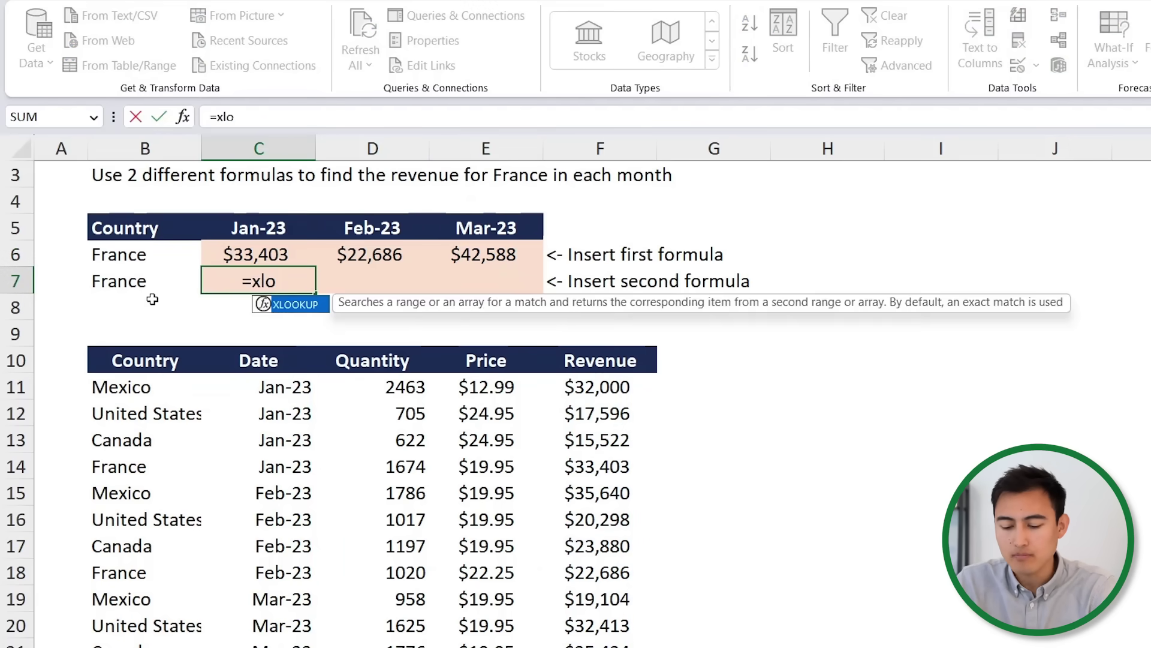
key("Tab")
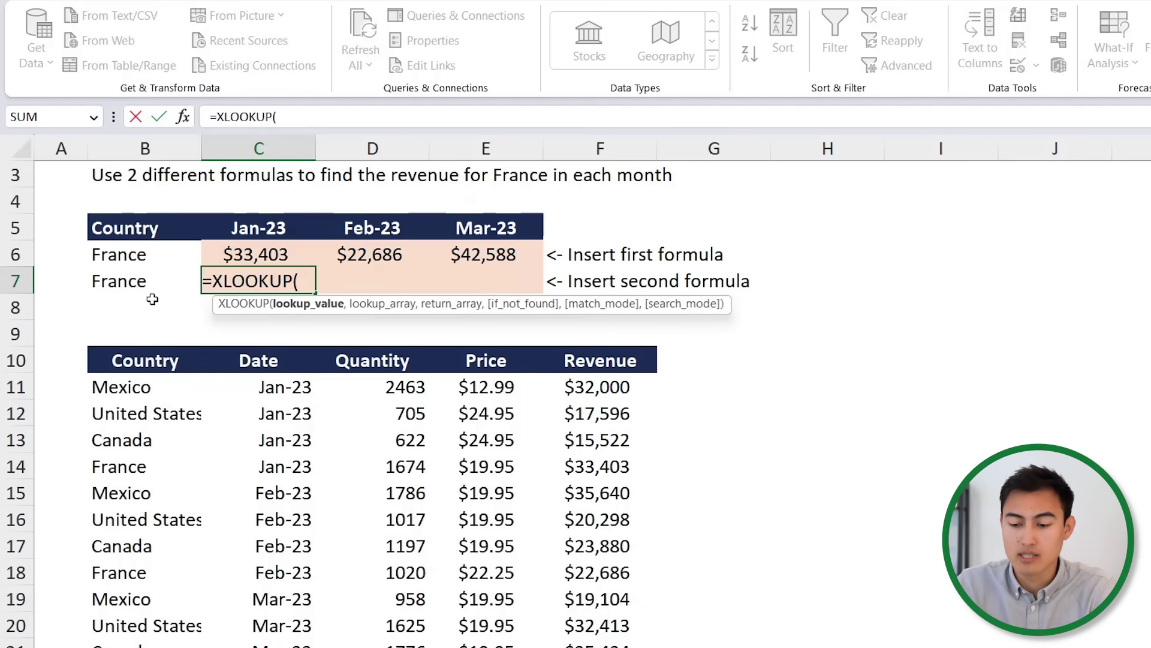
left_click(151, 287)
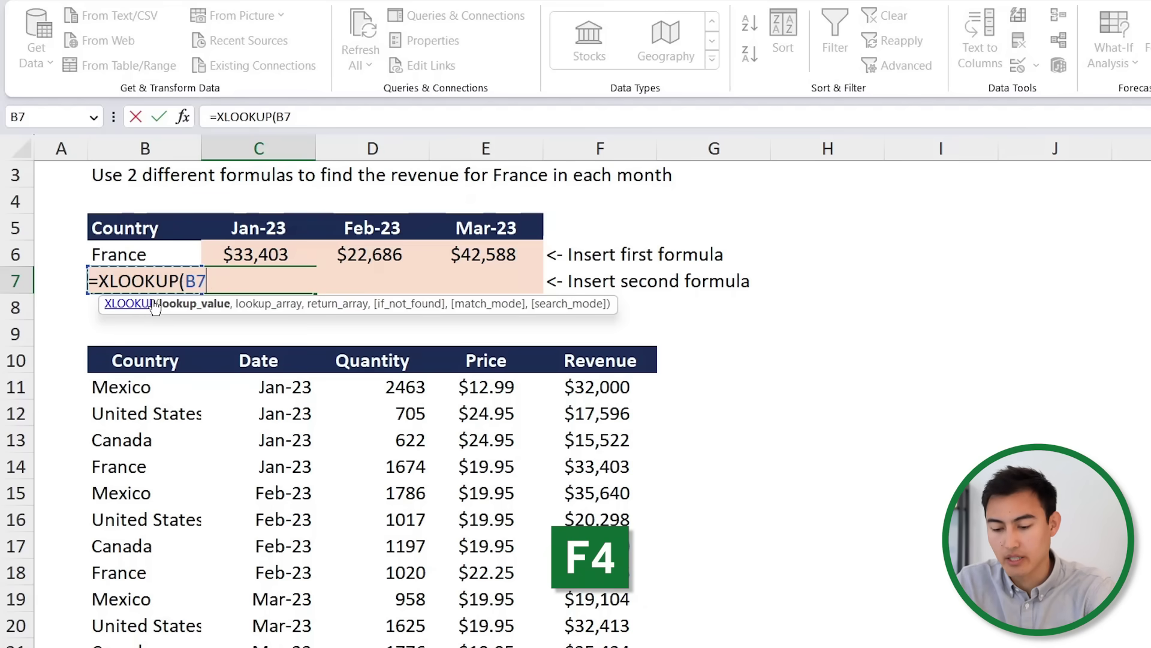
key("F4")
key("F4")
key("F4")
type(",")
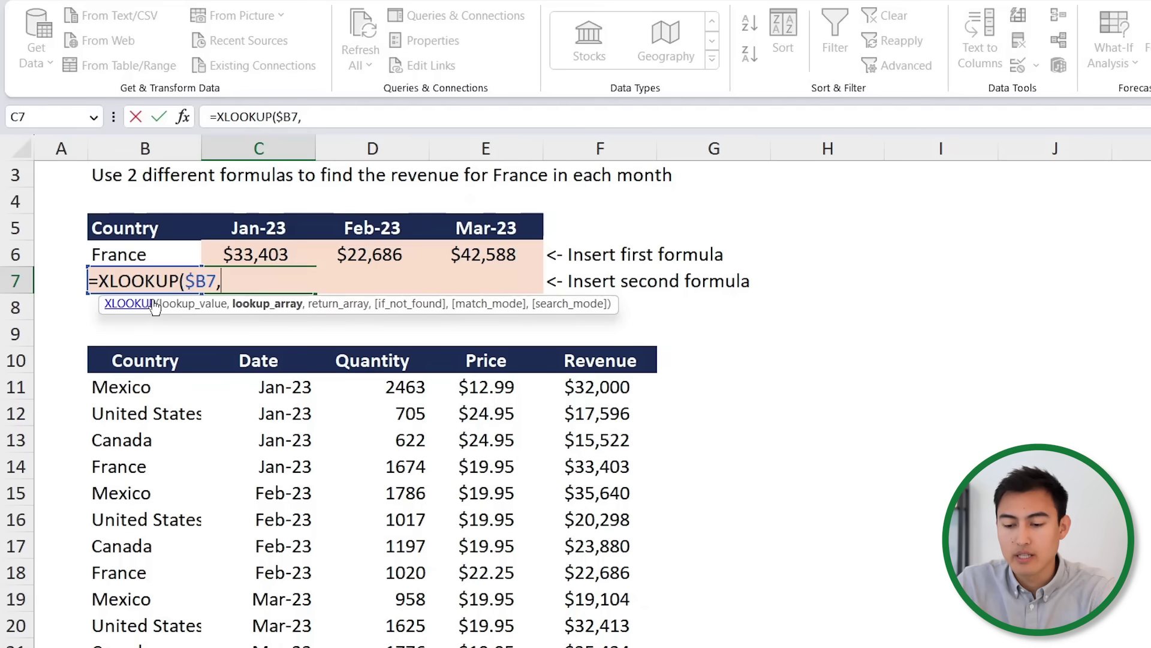
left_click(157, 396)
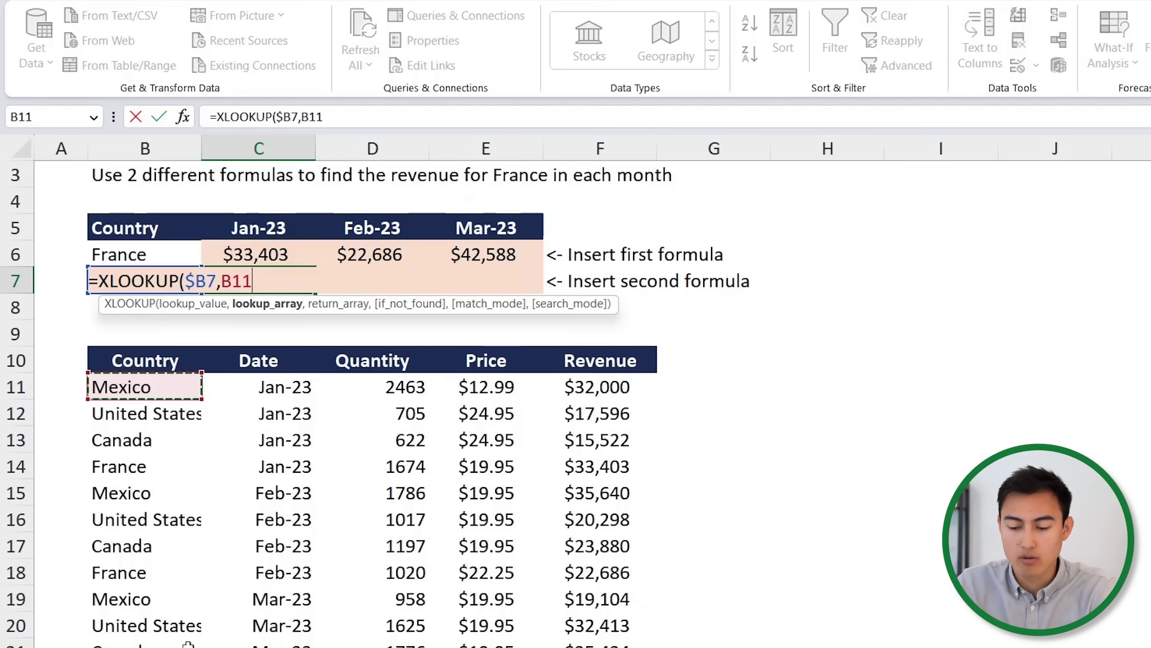
key("ctrl+shift+Down")
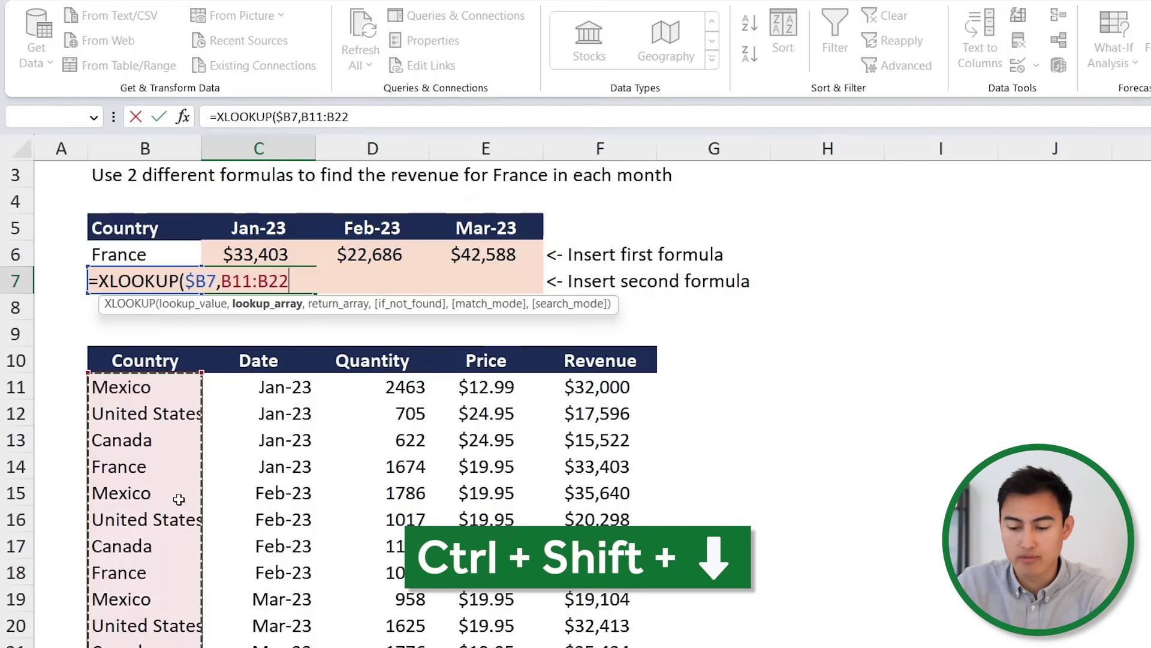
key("F4")
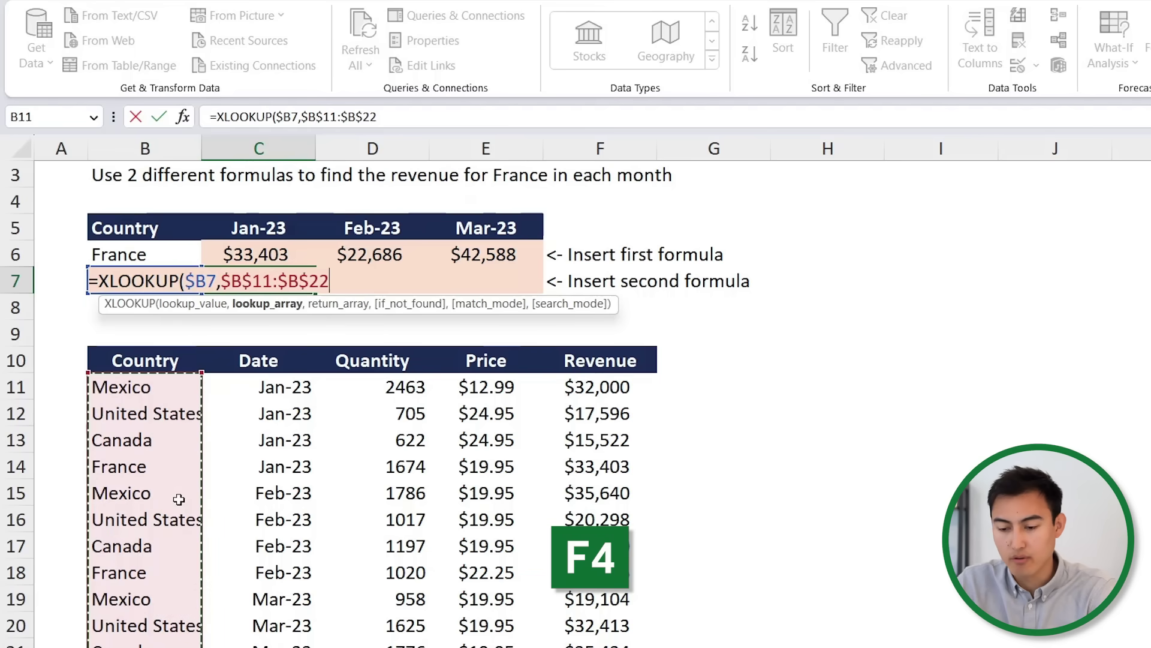
- Set the return range to $F$11:$F$22 and enter the XLOOKUP, returning $33,403
type(",")
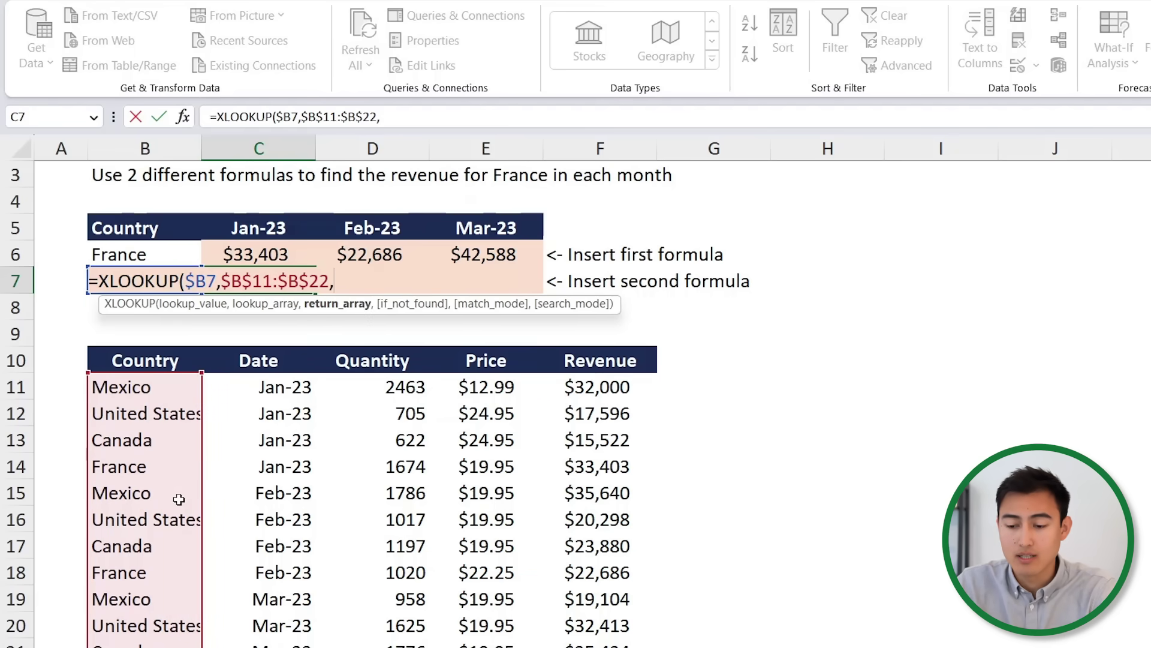
left_click(599, 388)
key("ctrl+shift+Down")
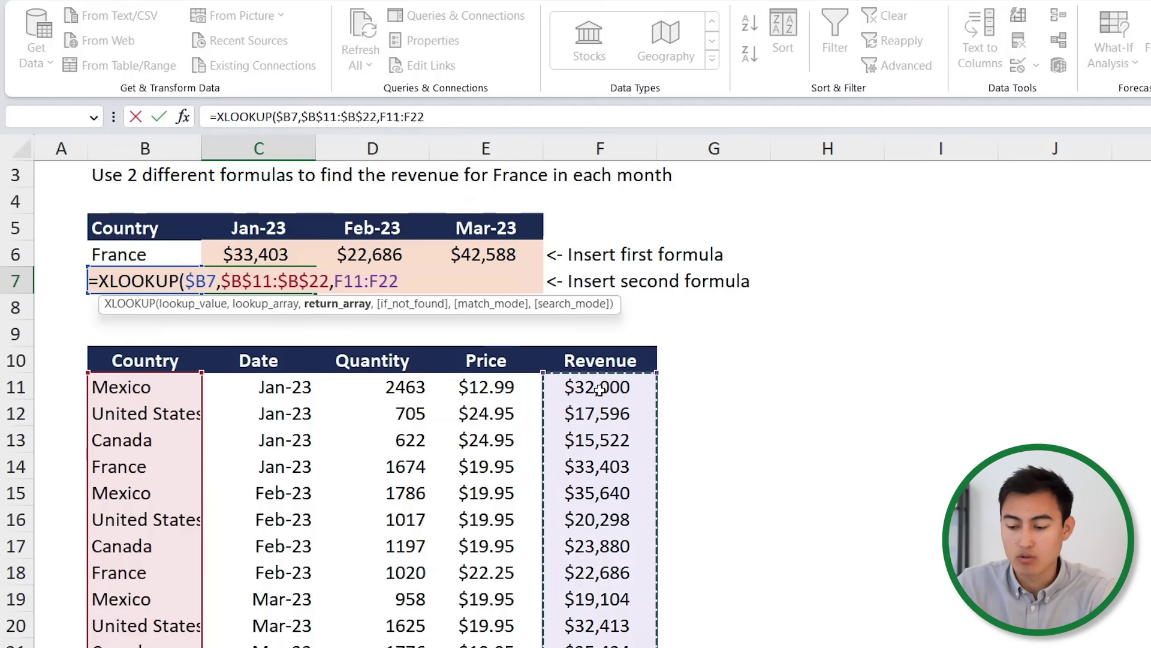
key("F4")
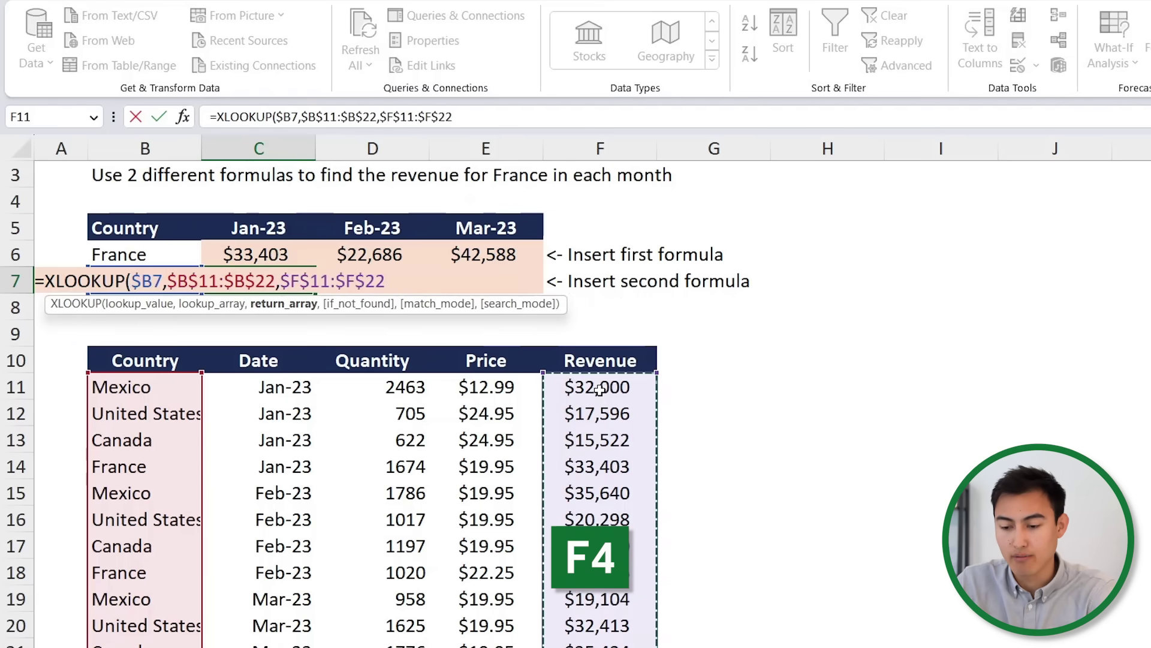
type(")")
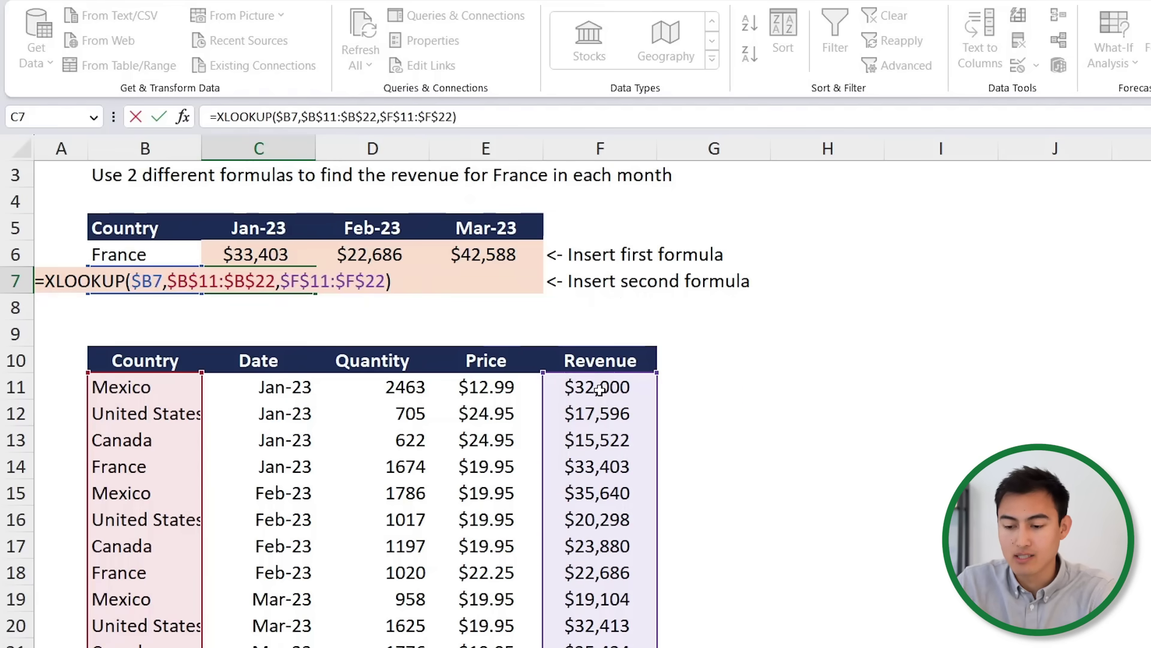
key("Return")
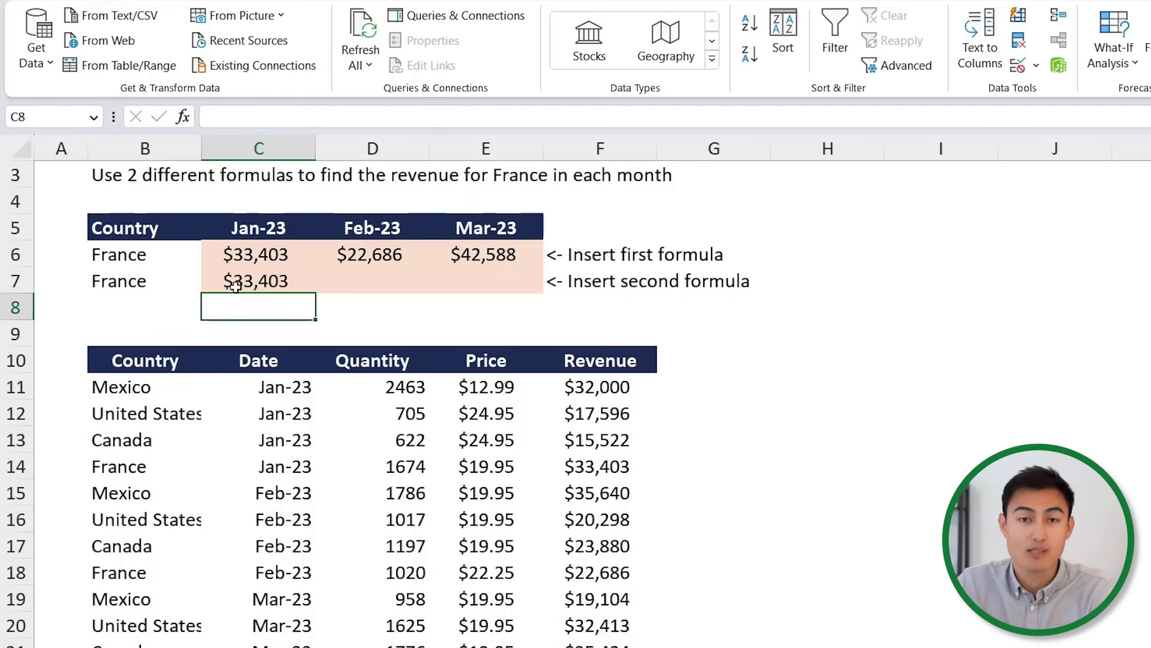
- Copy the C7 XLOOKUP across to Feb-23 and Mar-23 and check the results
left_click(255, 282)
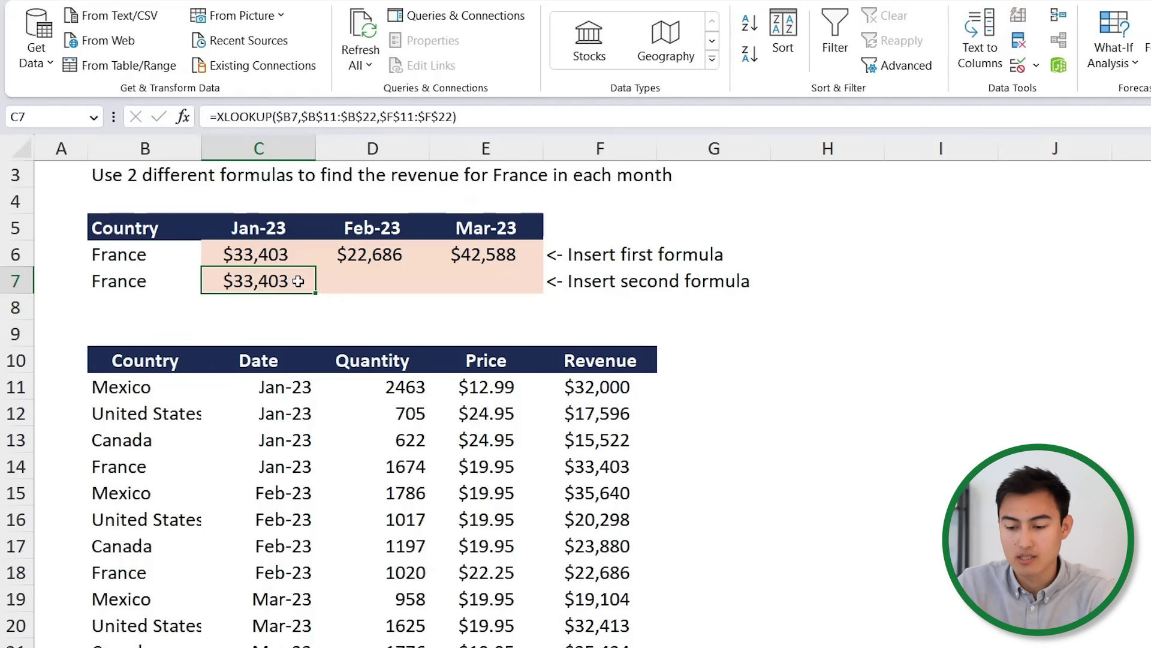
key("shift+Right")
key("shift+Right")
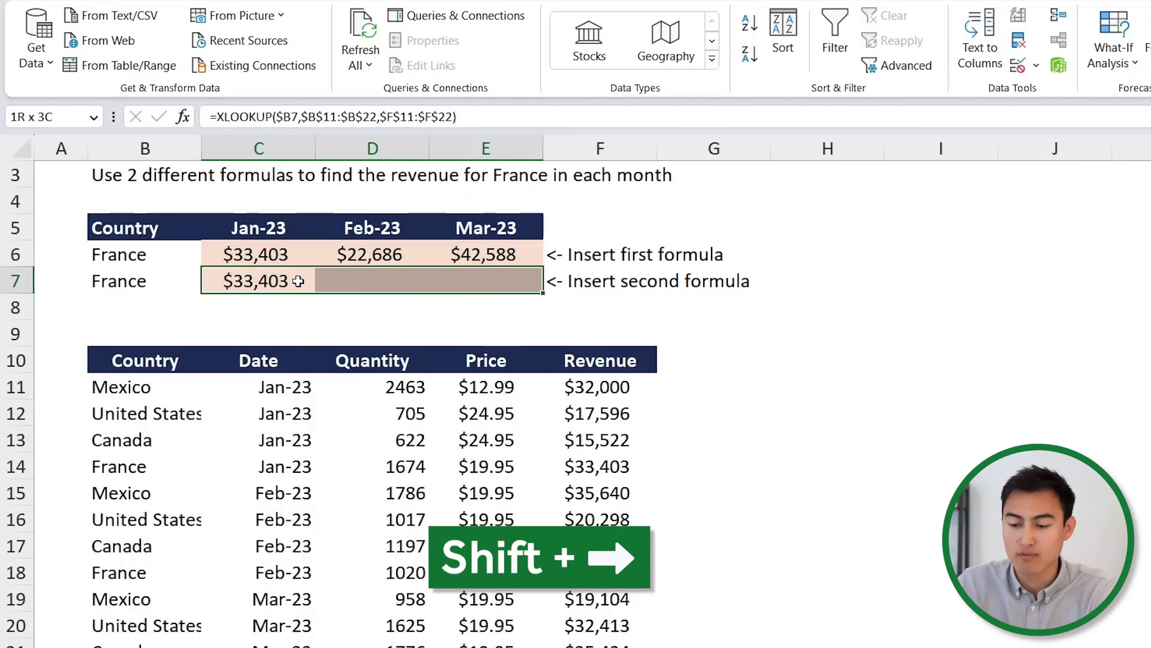
key("ctrl+r")
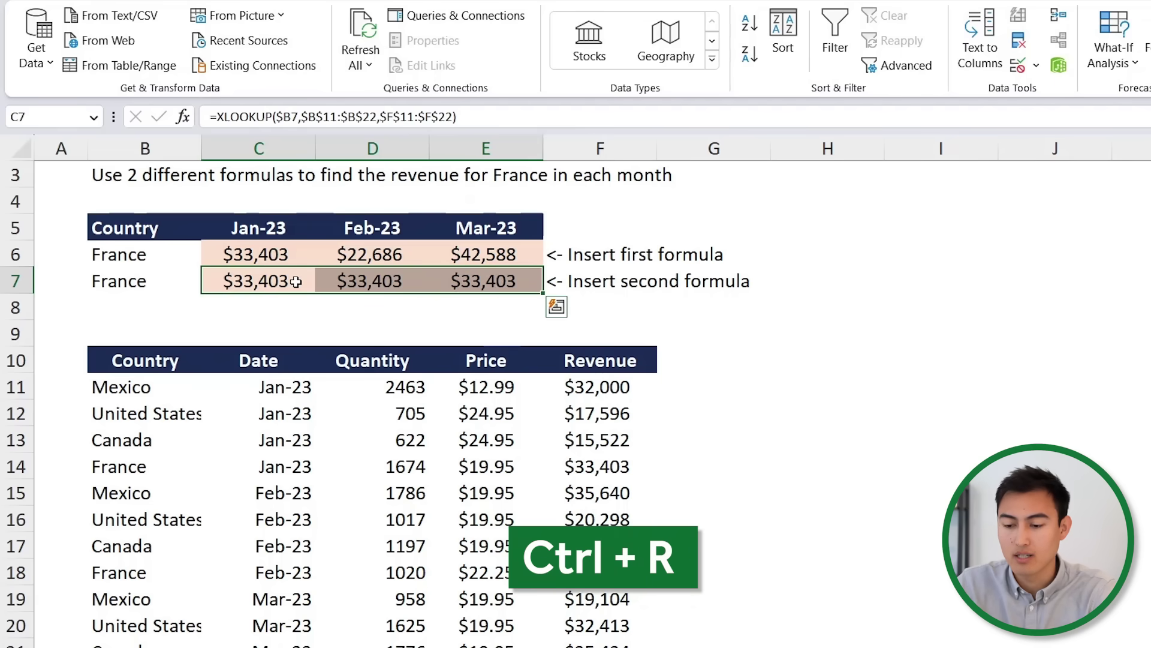
left_click(358, 278)
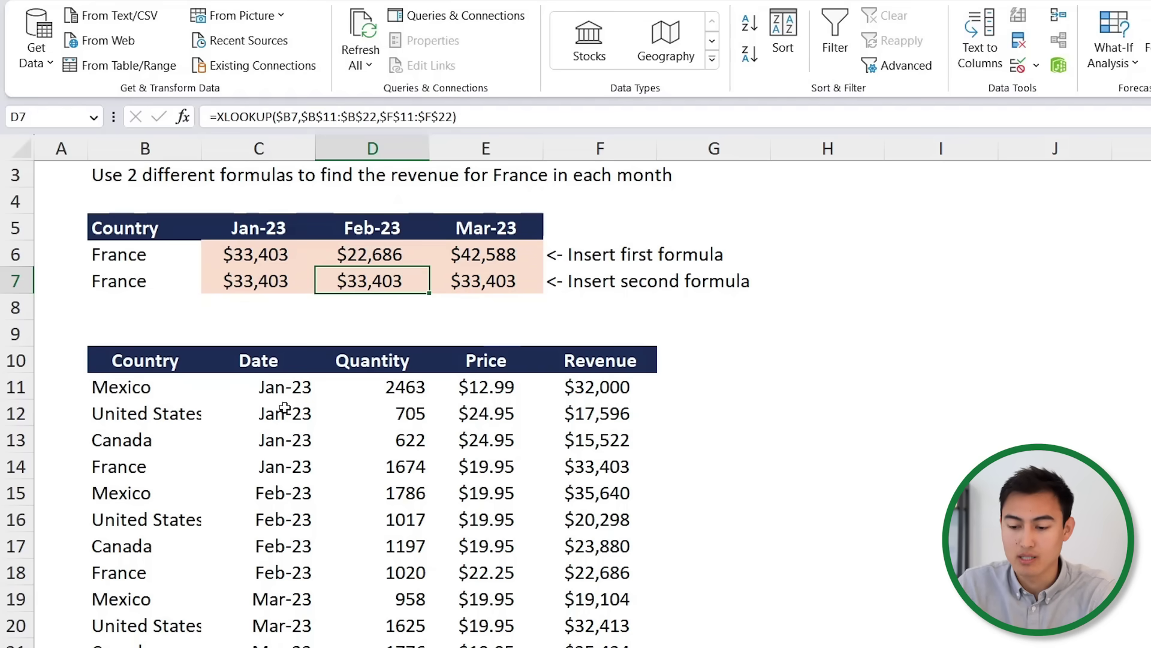
- Revise C7 to =XLOOKUP($B7&C5,$B$11:$B$22&$C$11:$C$22,$F$11:$F$22), still returning $33,403
double_click(264, 281)
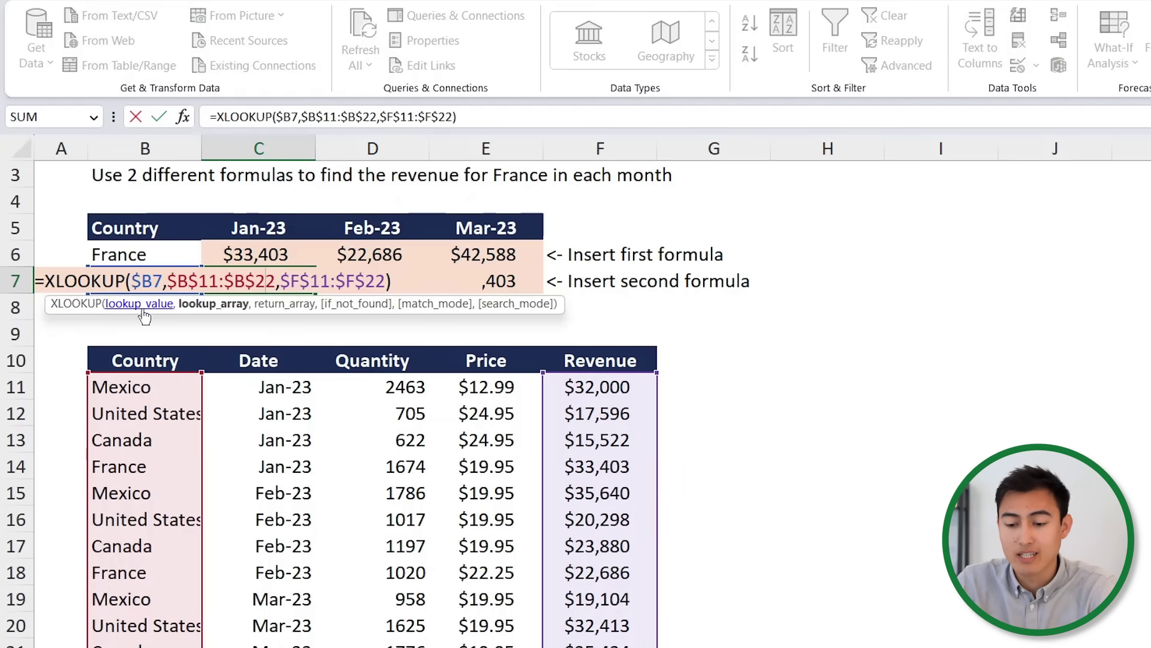
left_click(154, 275)
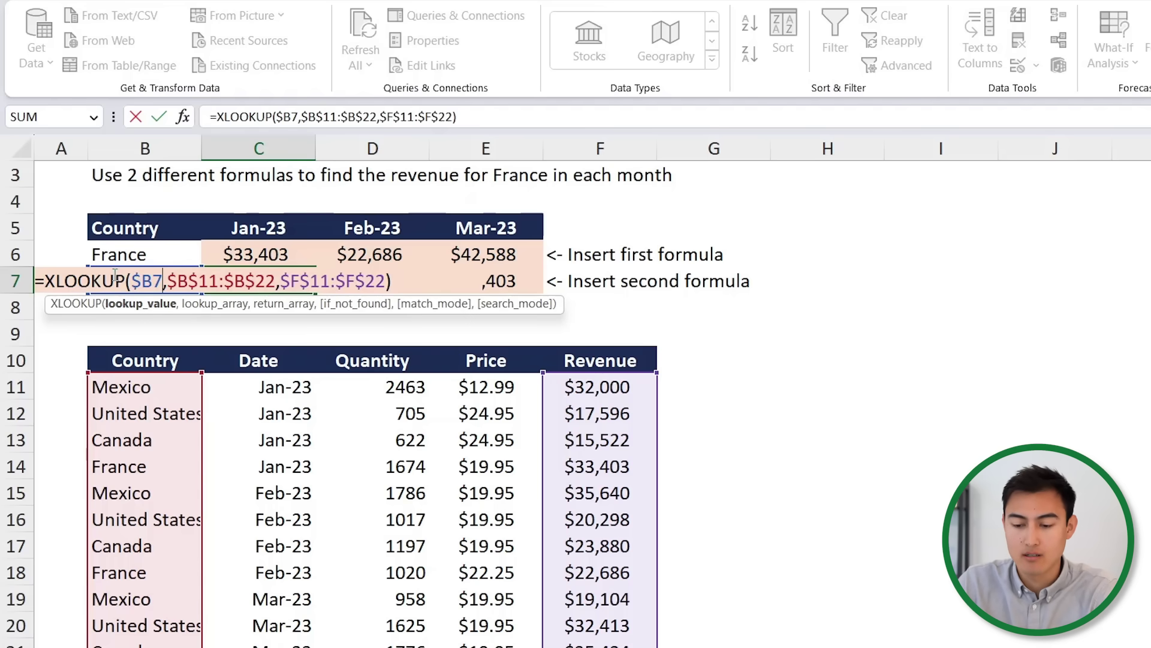
key("Right")
type("&")
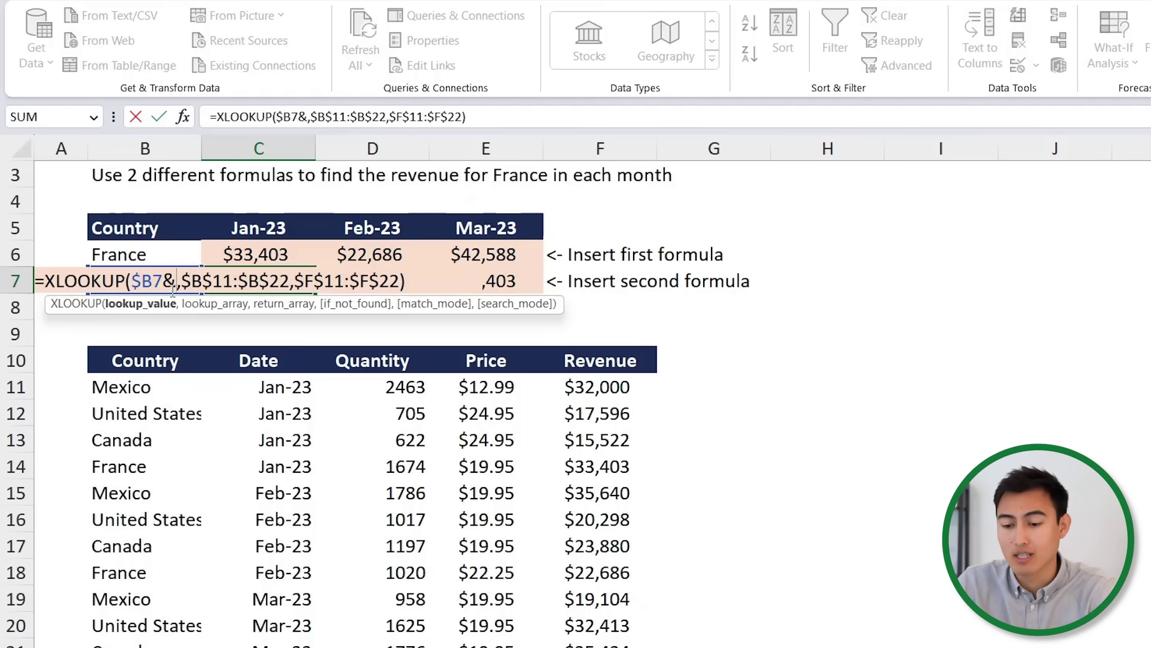
left_click(262, 230)
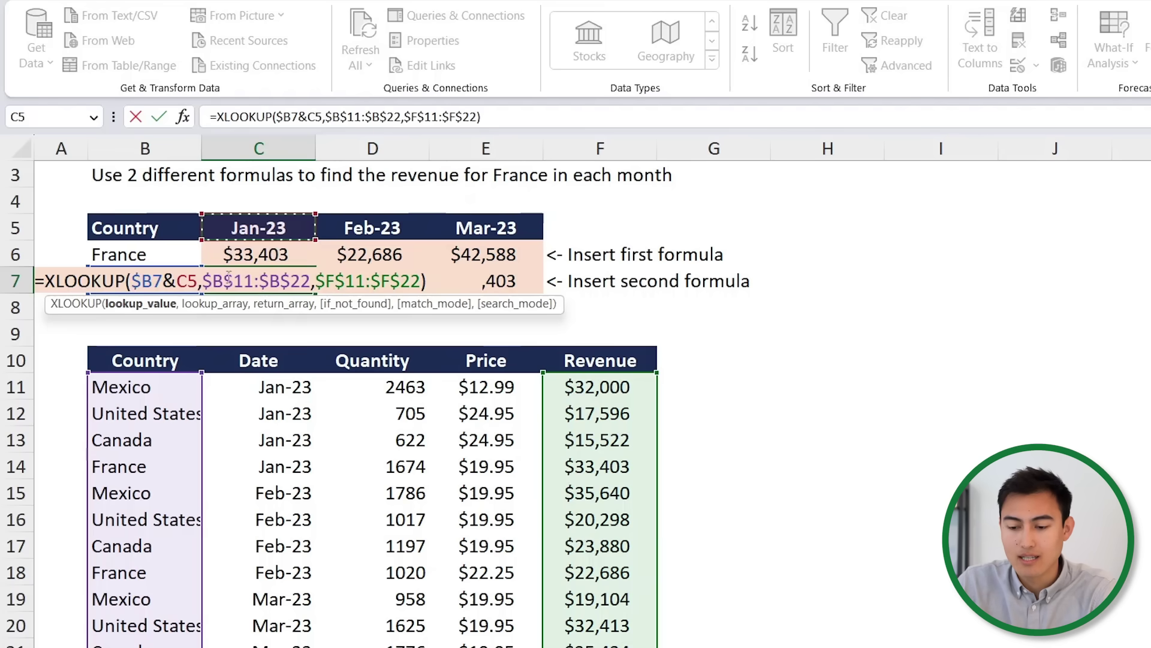
left_click(269, 280)
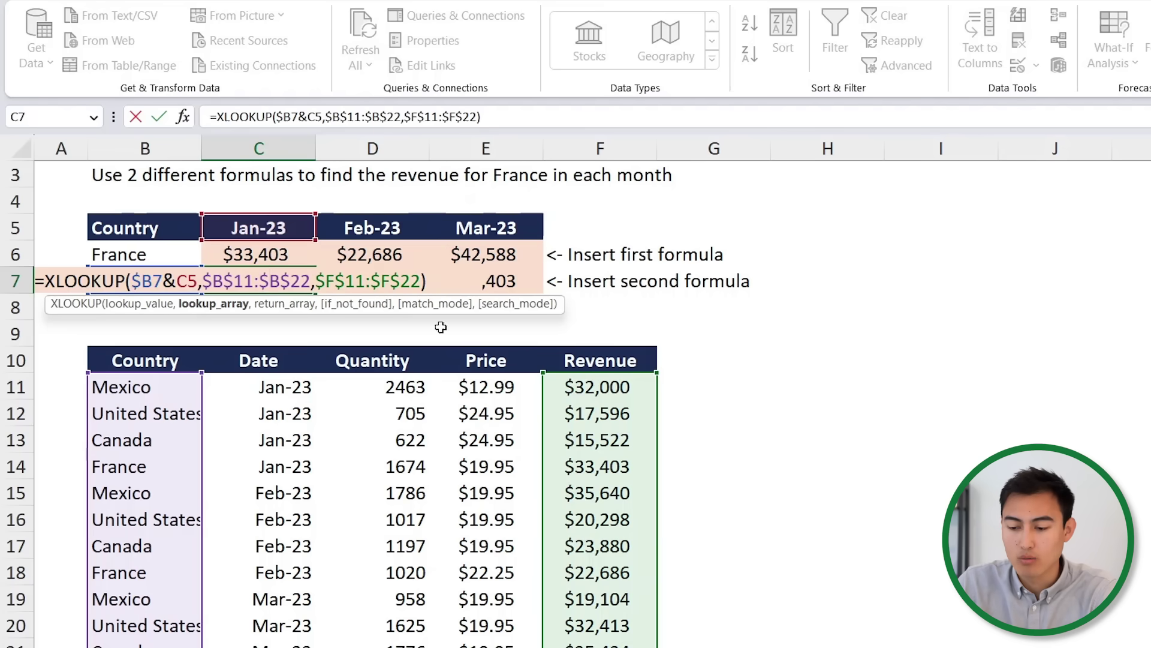
left_click(311, 280)
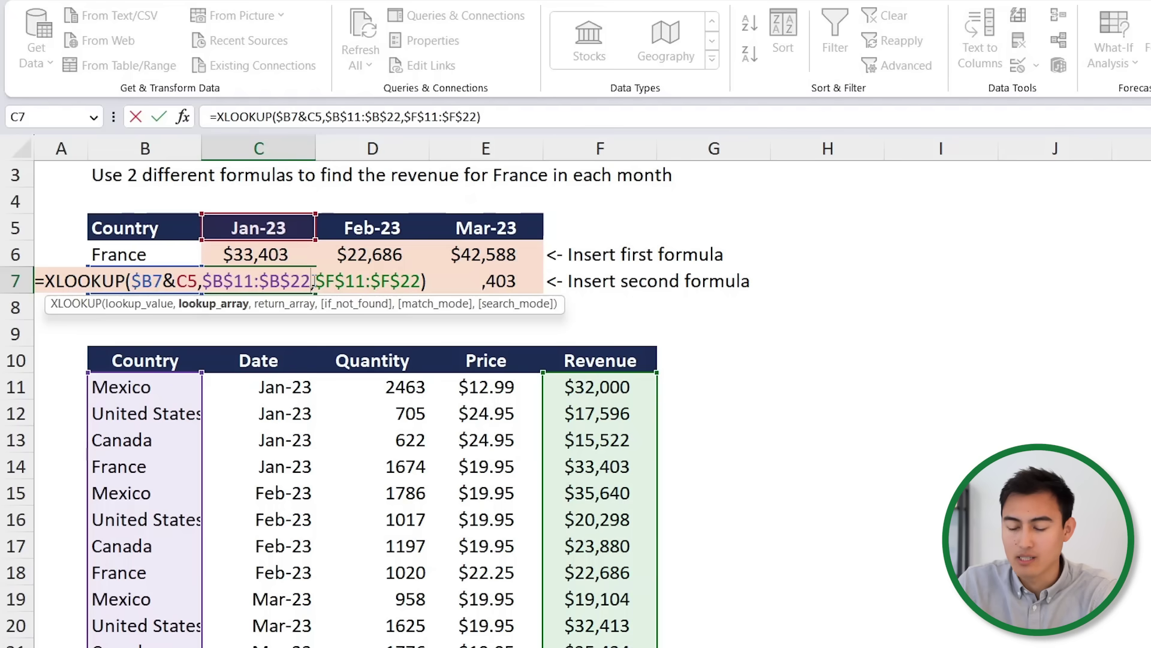
type("&")
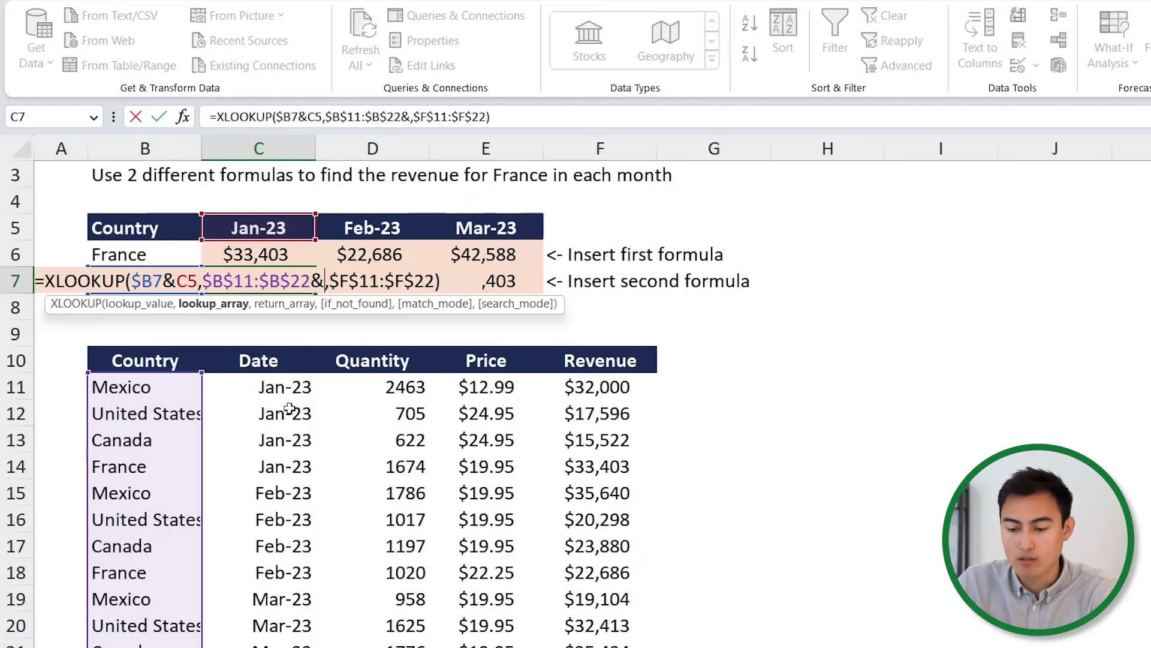
left_click(270, 385)
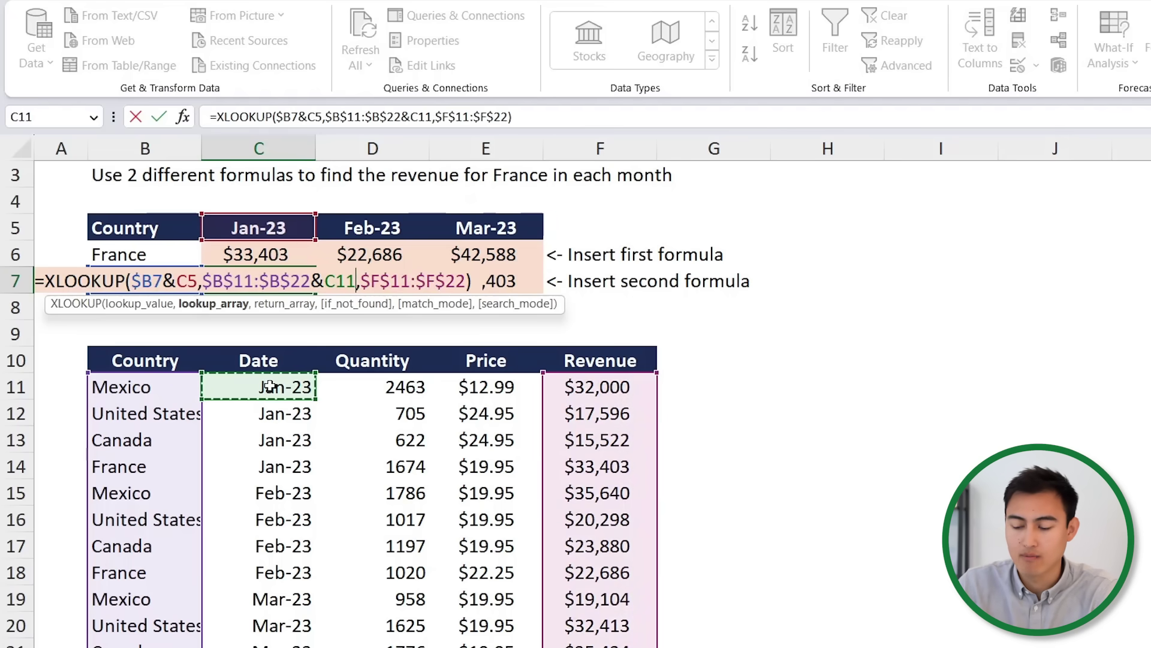
key("ctrl+shift+Down")
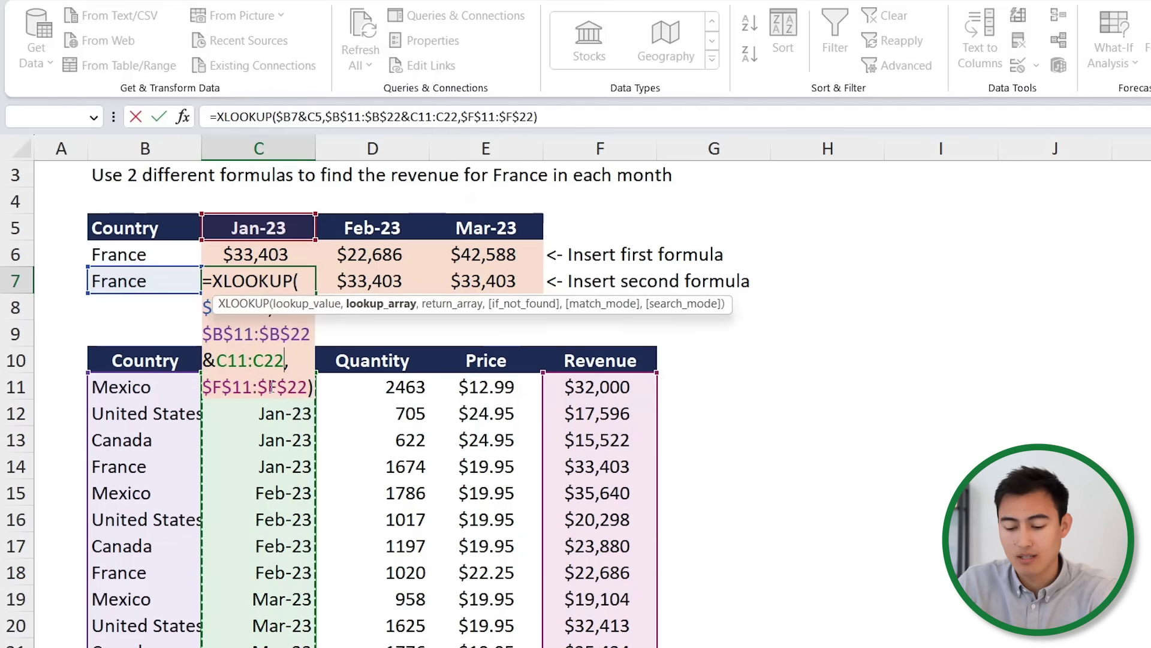
key("F4")
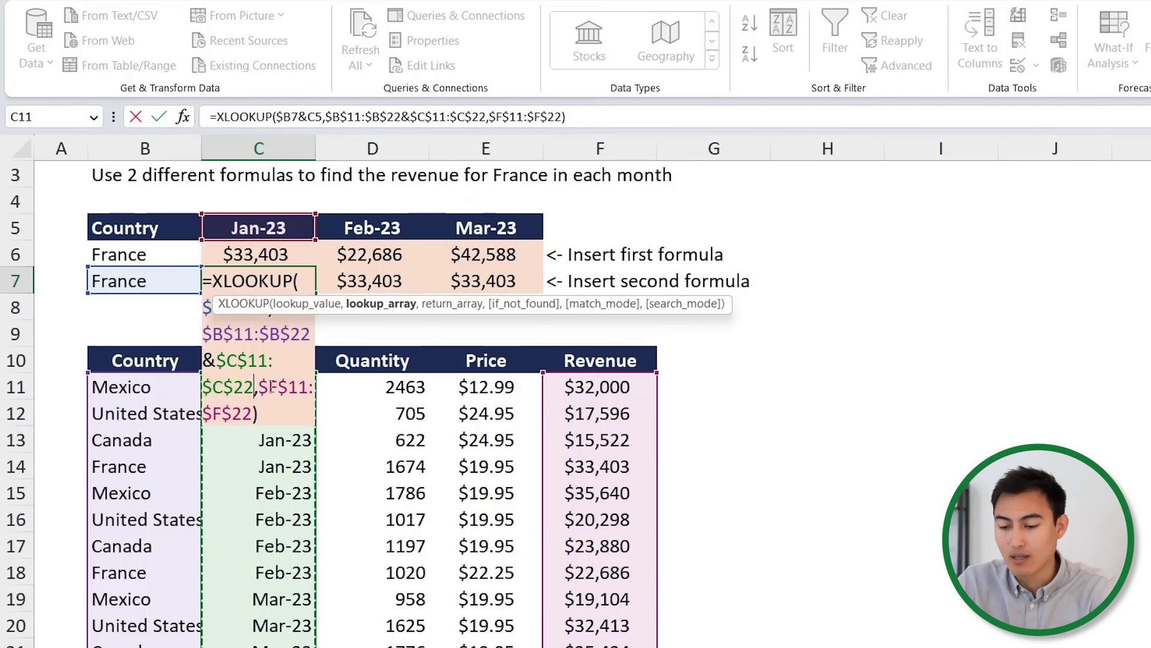
key("Return")
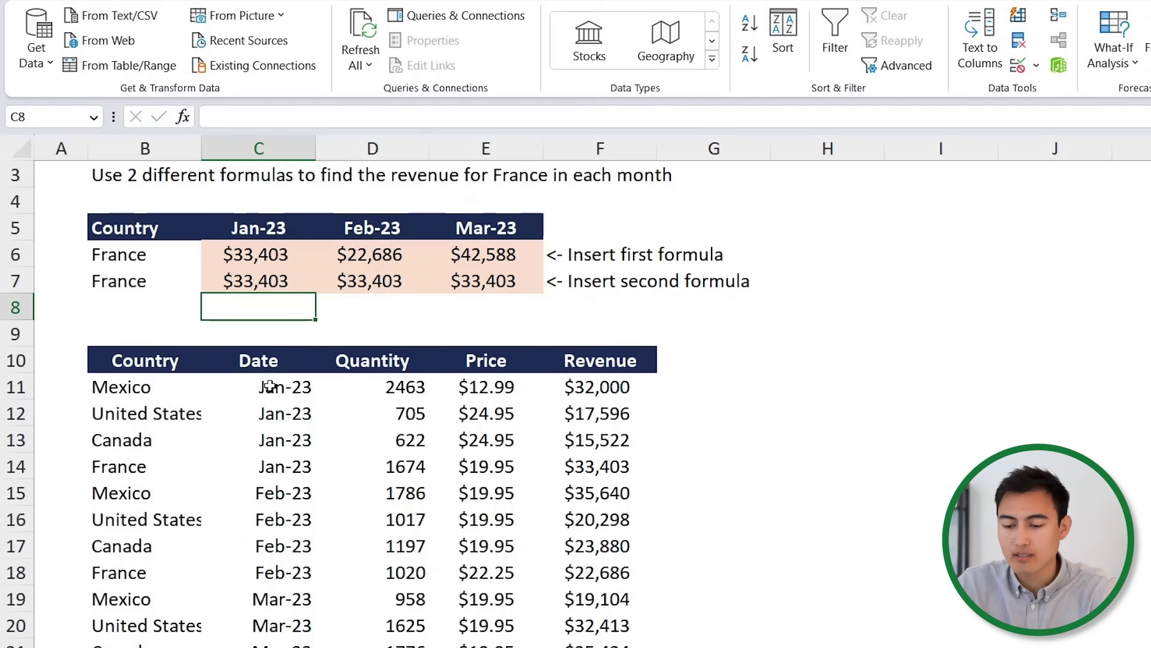
- Fill the revised C7 XLOOKUP into D7:E7 and confirm E7's formula references E5
key("Up")
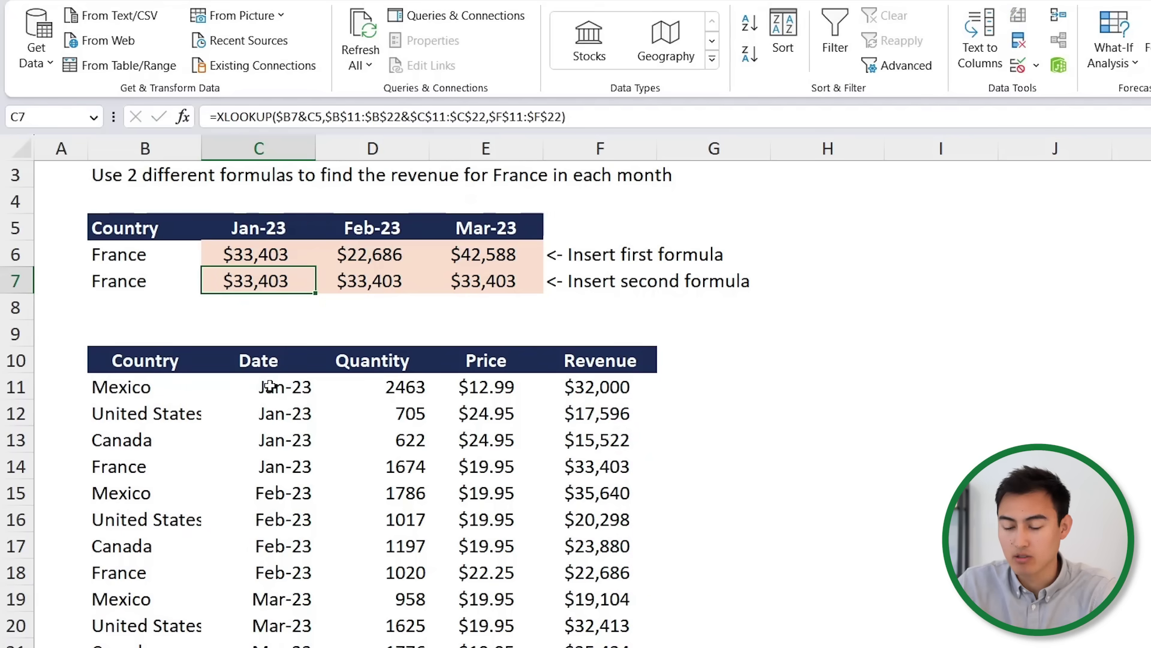
key("shift+Right")
key("shift+Right")
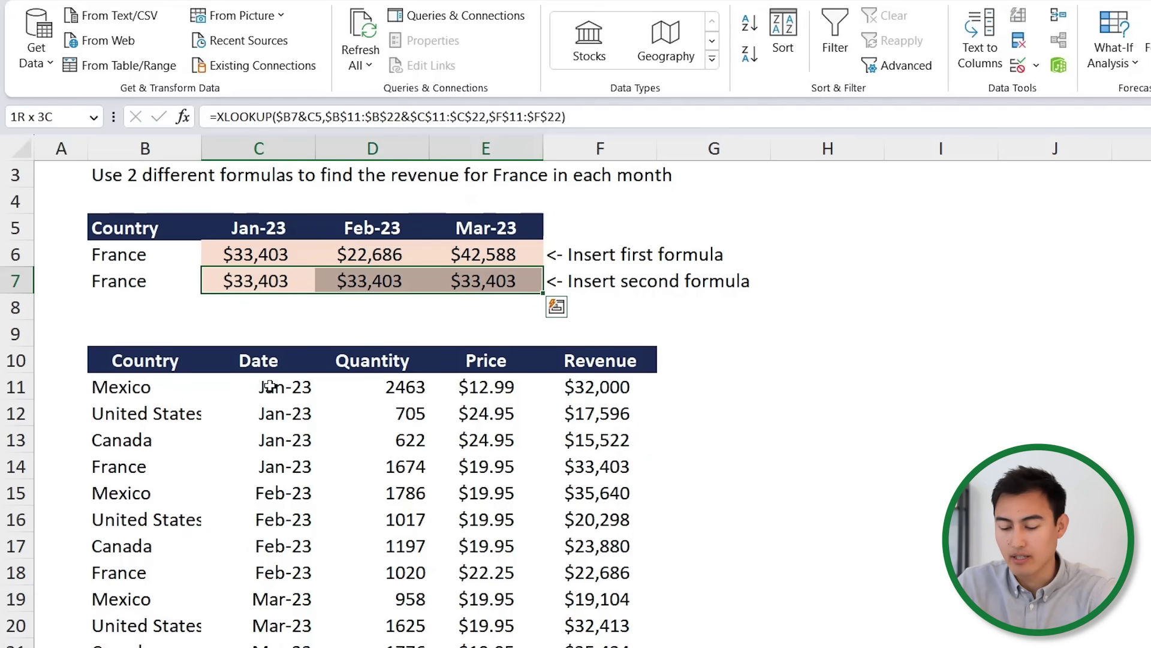
key("ctrl+r")
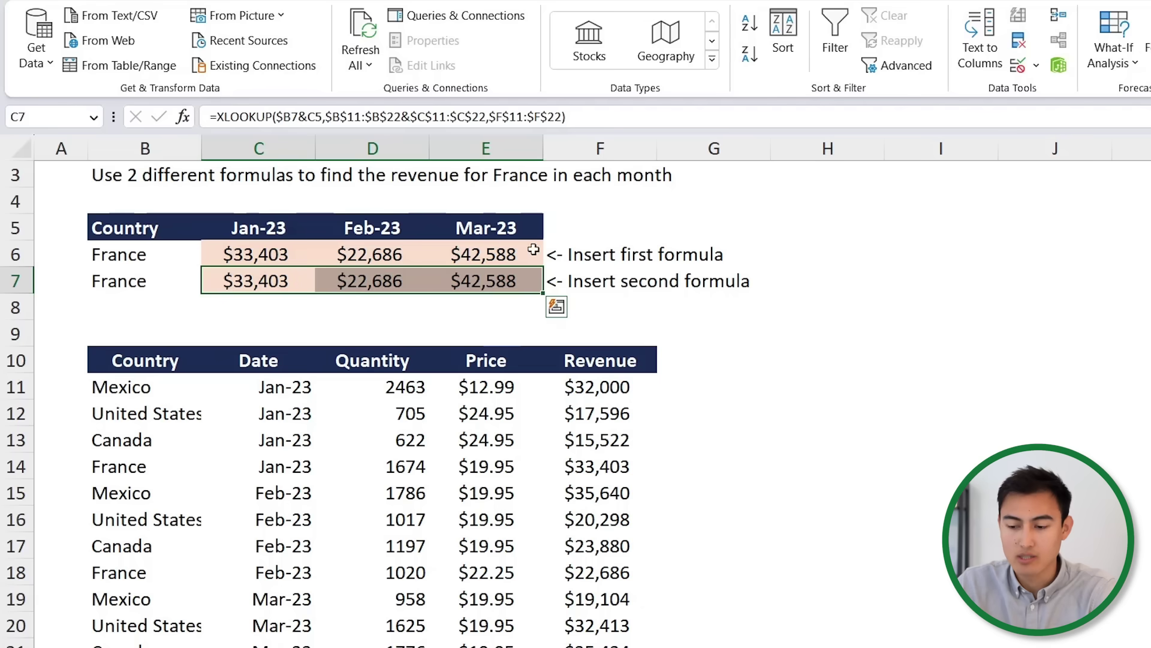
key("Right")
key("Right")
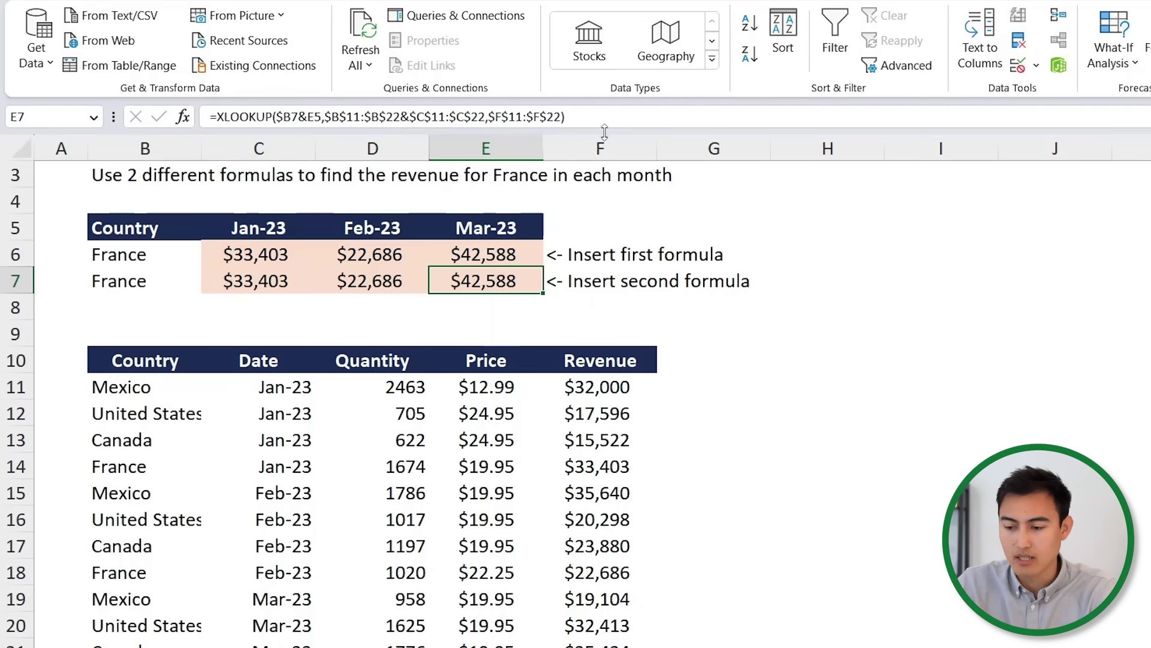
left_click(617, 117)
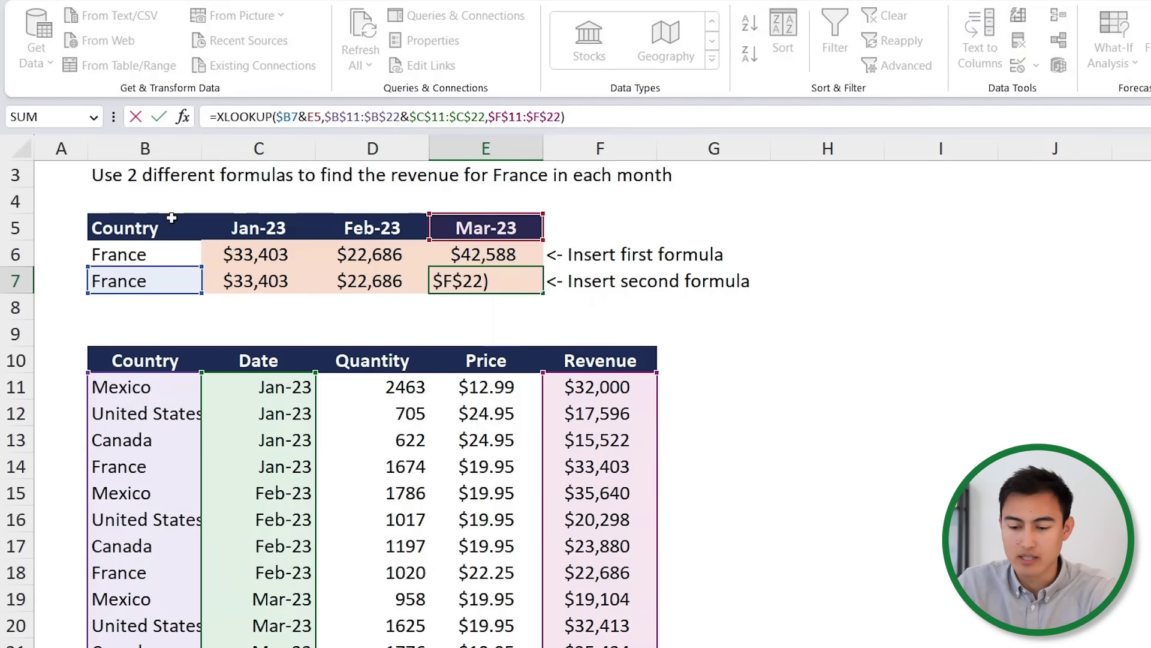